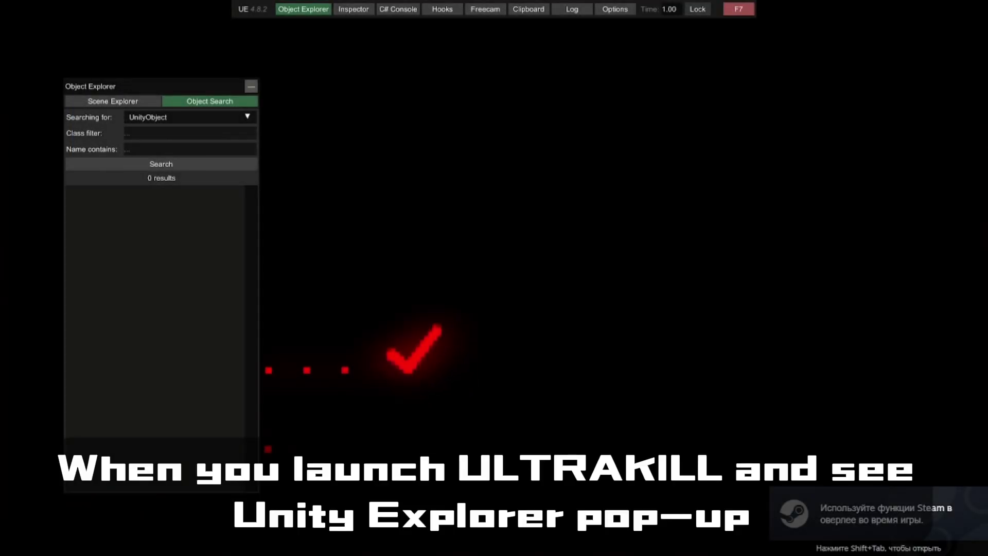
Hide the Unity Explorer overlay and start playing from the main menu
key(F7)
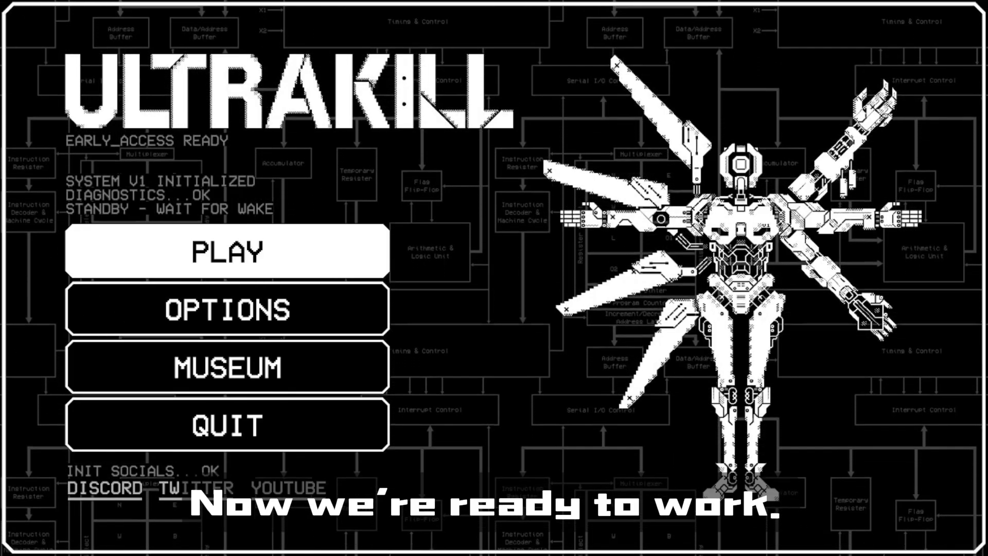
key(Return)
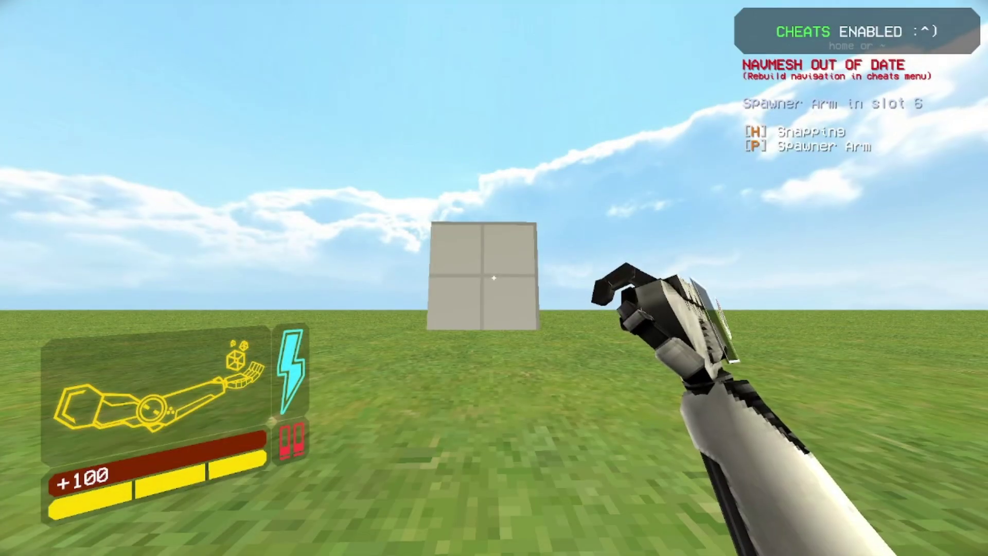
Approach the grid cube, view its alter settings with the spawner arm, and close them again
key(a)
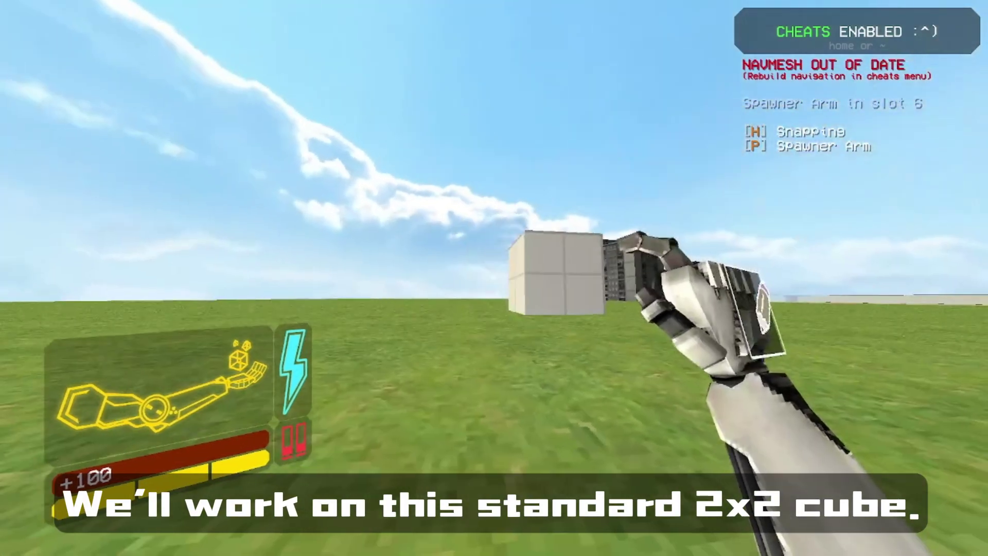
key(d)
key(a)
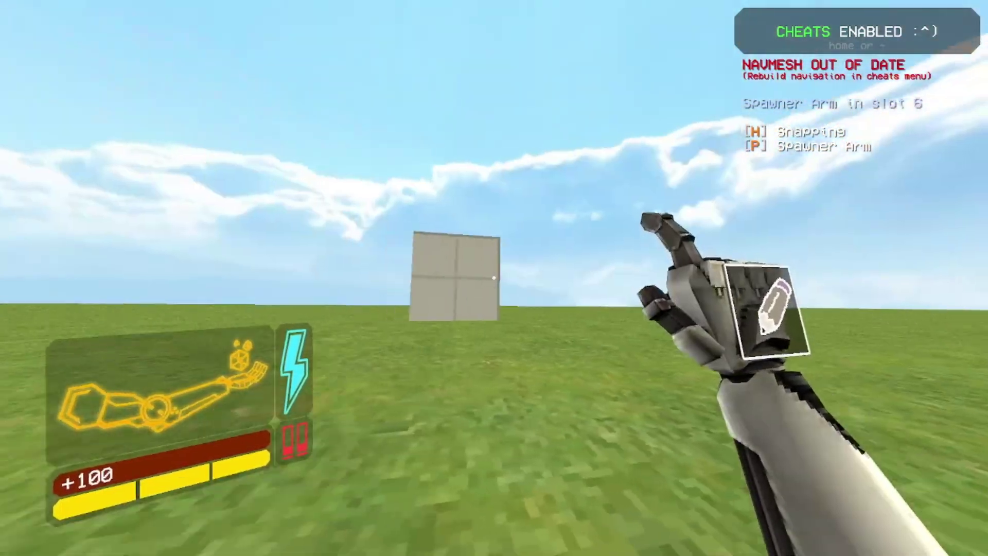
key(w)
click(494, 278)
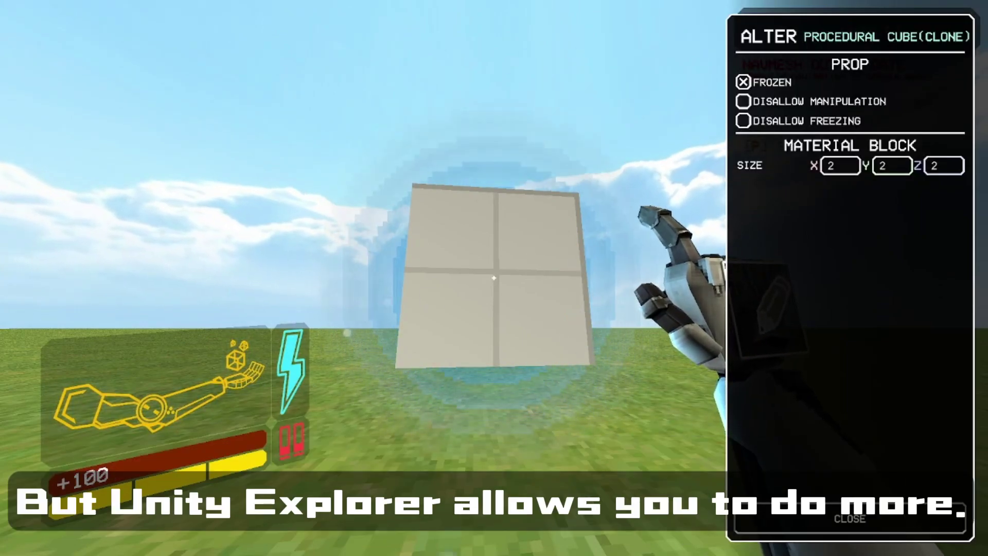
key(Escape)
key(s)
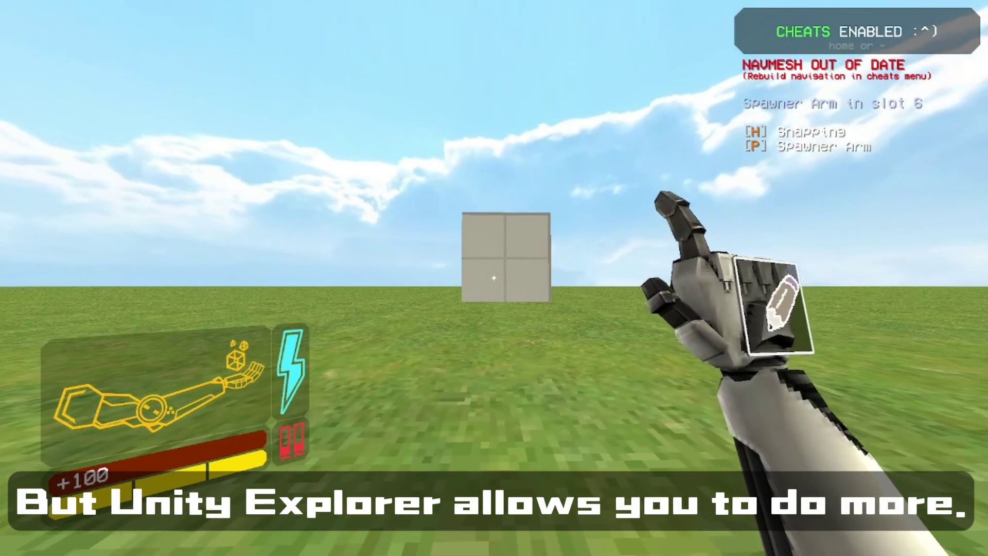
Show the Unity Explorer with its Inspector, pause the game, and inspect the grid cube using World mouse inspection
key(F7)
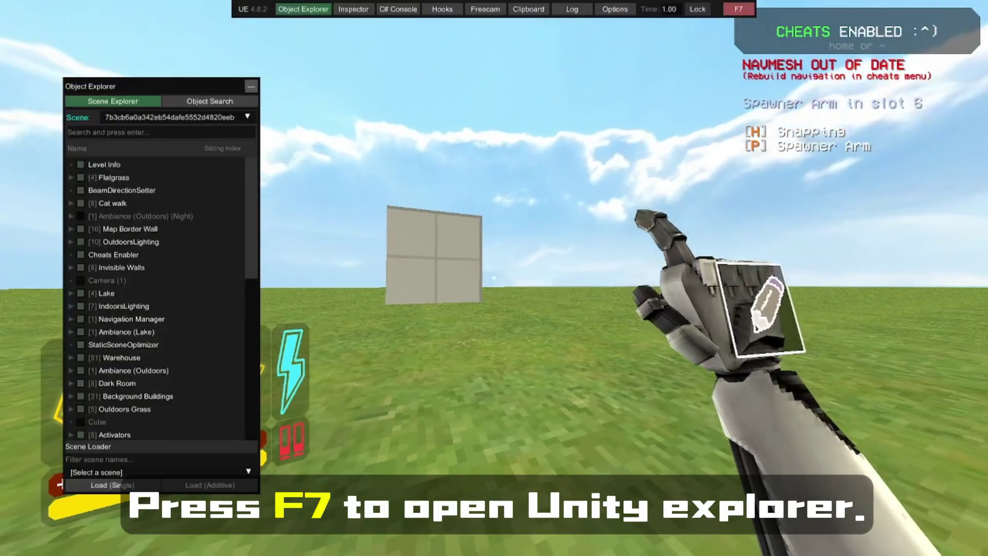
key(Escape)
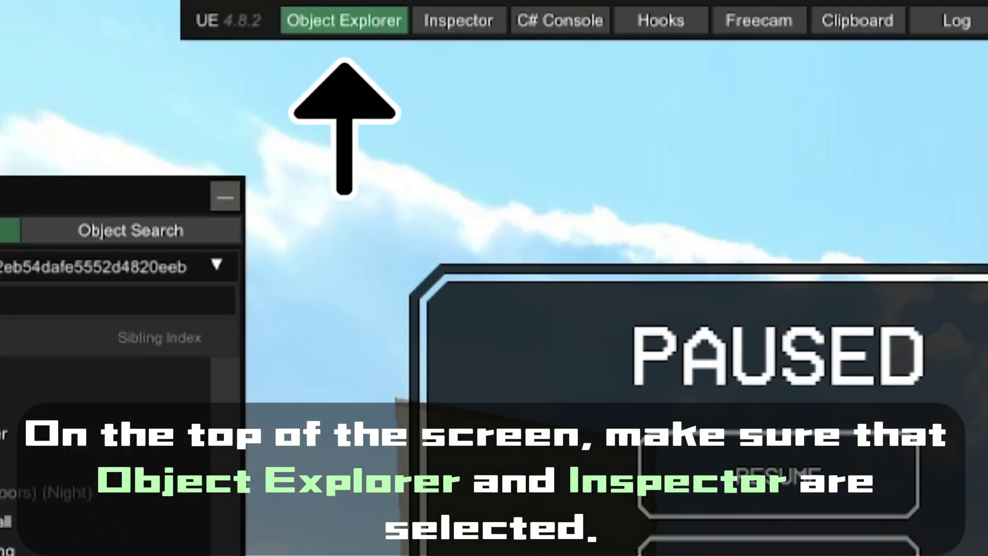
click(460, 21)
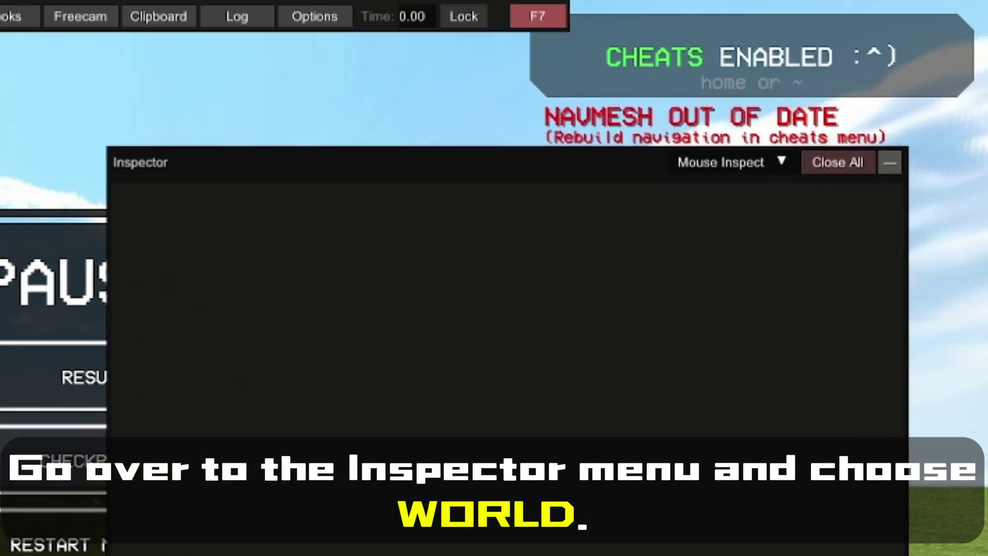
click(731, 163)
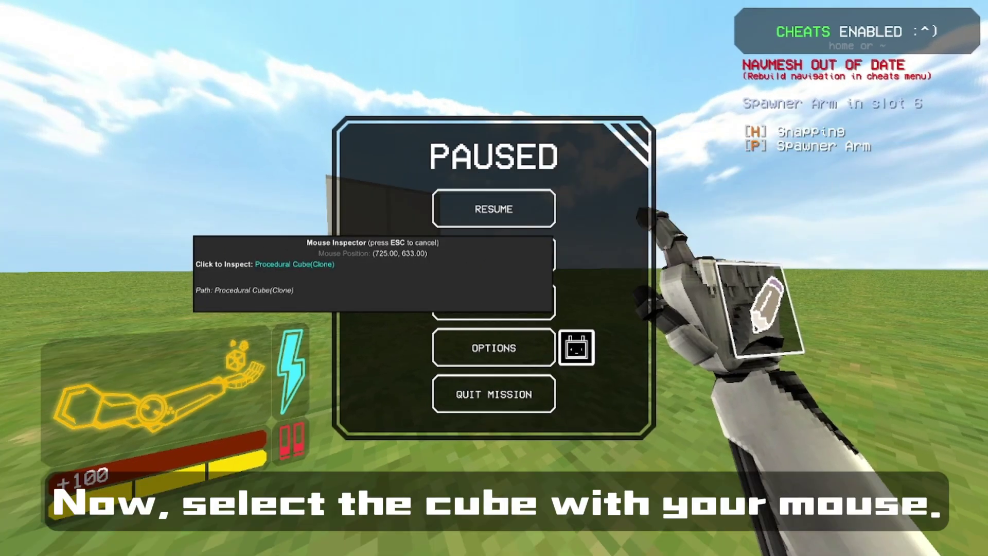
click(385, 236)
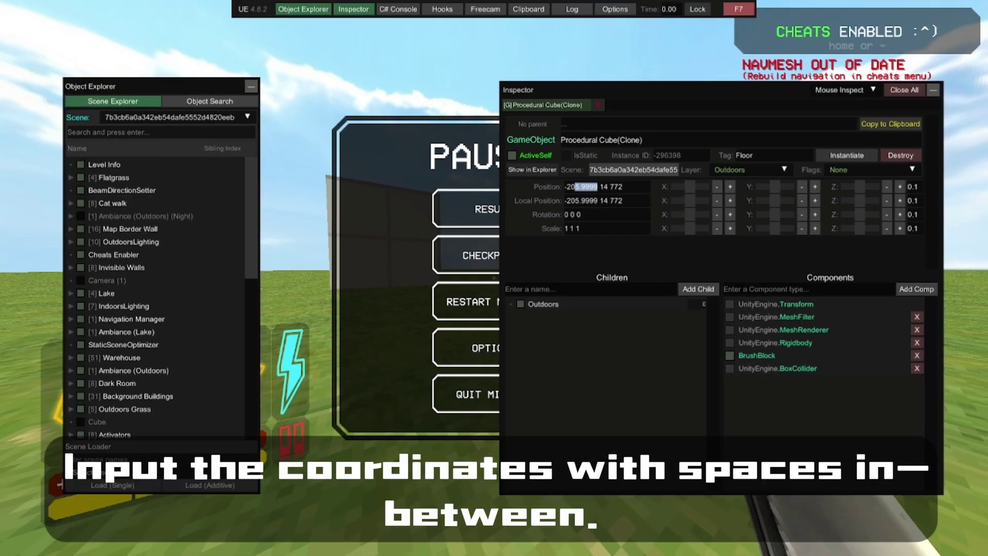
Set the cube's position to -206 14 772, rotation to 45 0 0 and scale to 2 2 2, and view it in the game
key(Return)
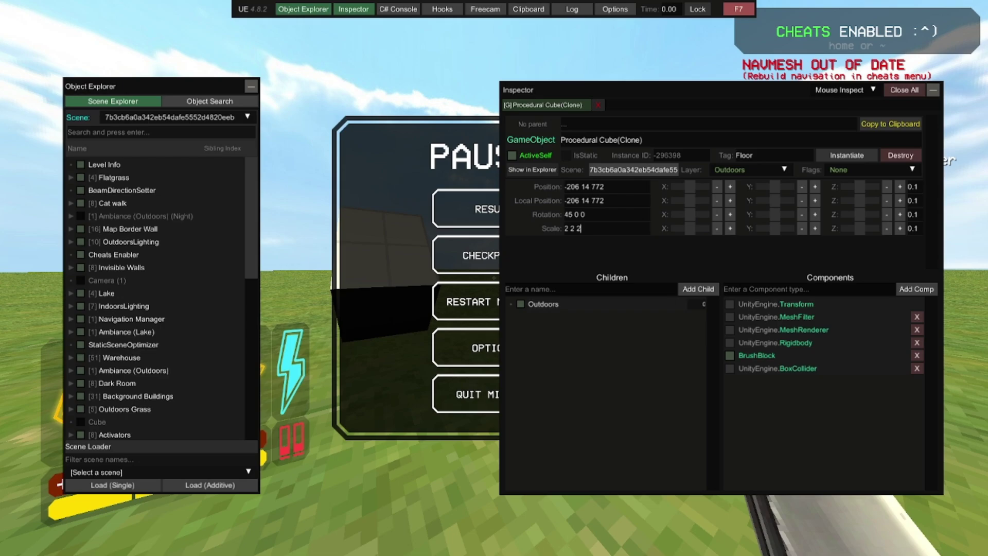
key(Return)
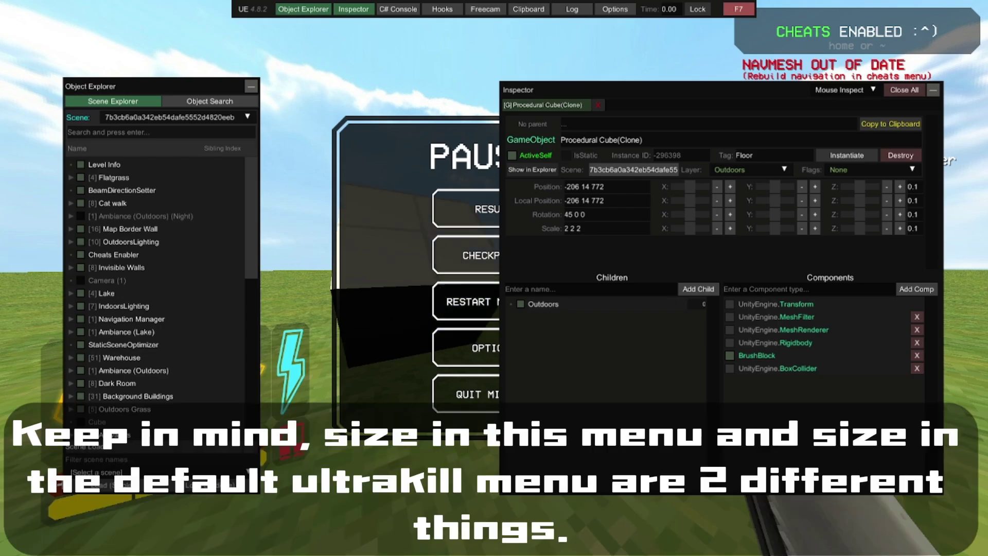
key(F7)
key(Escape)
key(w)
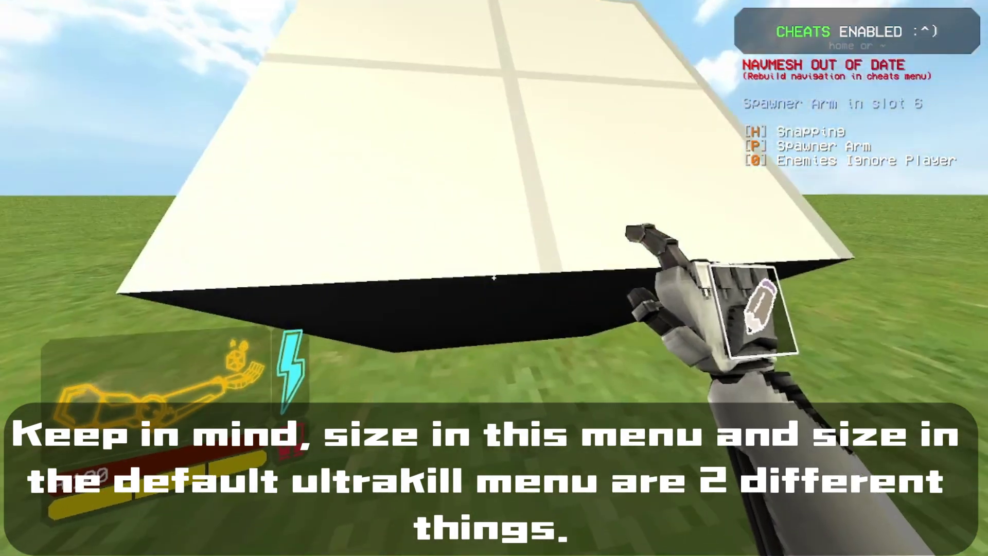
key(a)
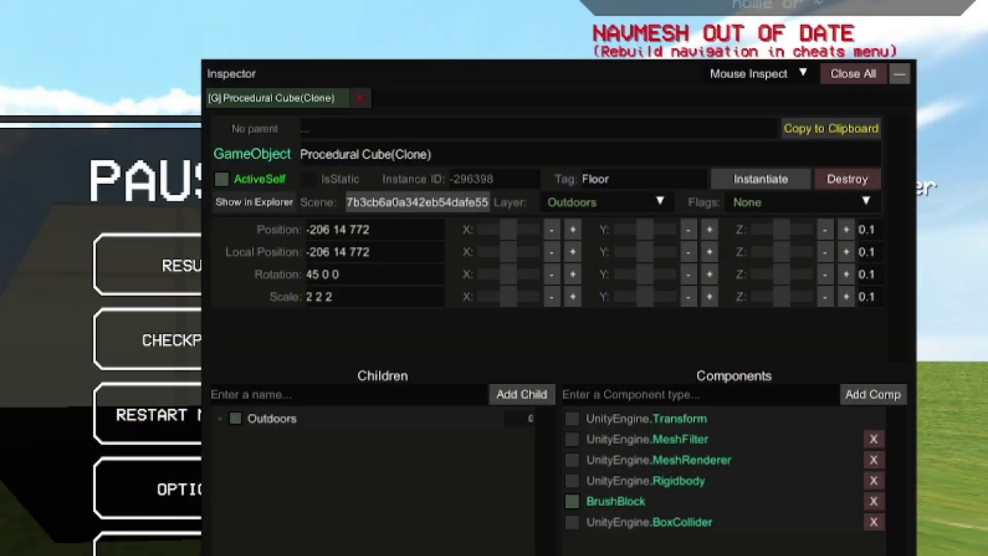
Duplicate the rotated cube with Instantiate and move the copy directly beside the original using the spawner arm
click(761, 179)
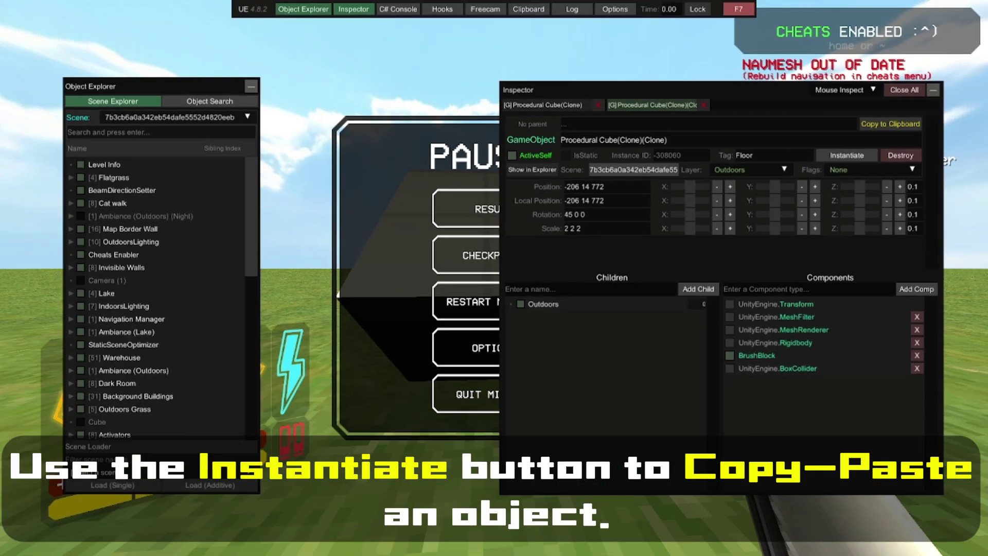
key(F7)
key(Escape)
key(e)
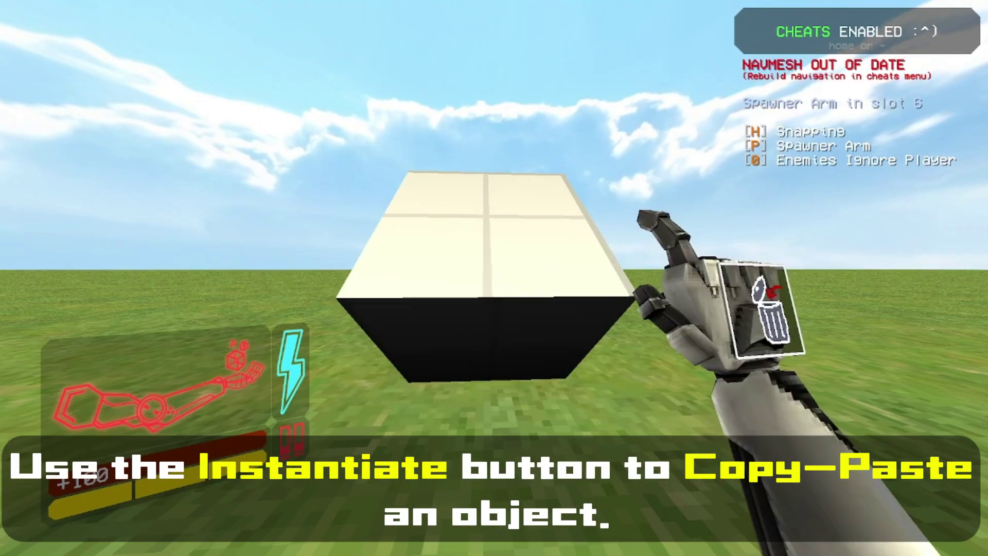
key(e)
key(e)
drag(494, 278, 494, 278)
key(d)
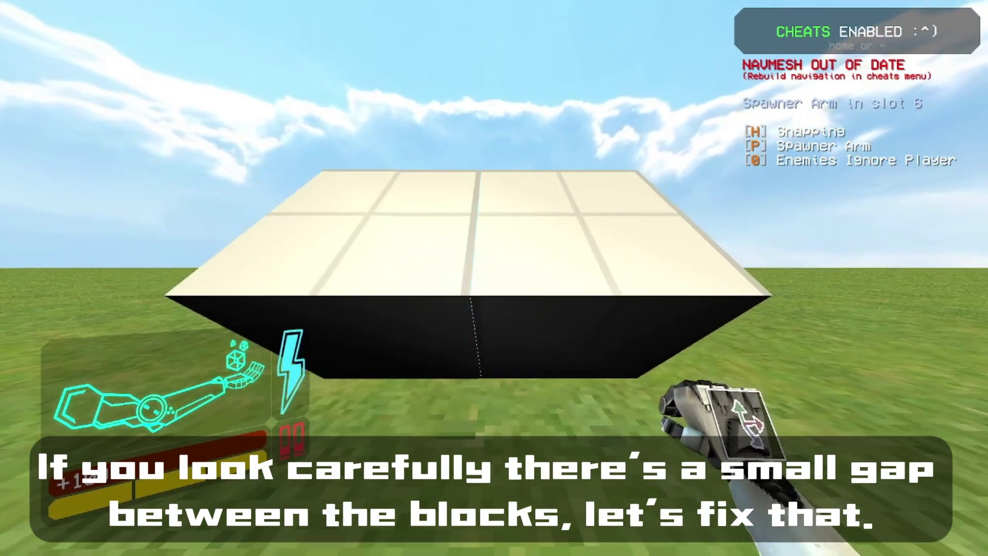
key(s)
drag(495, 278, 495, 278)
key(w)
key(d)
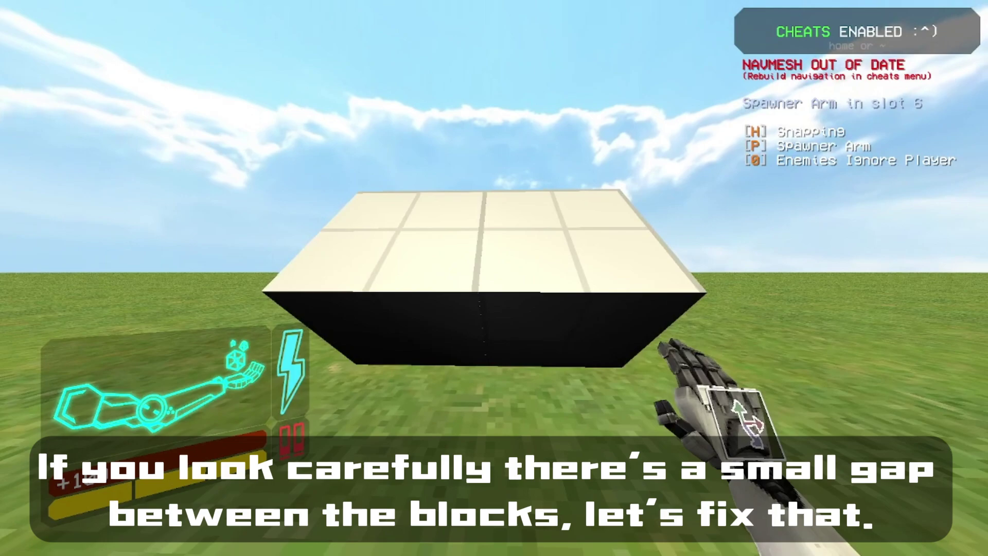
Set the duplicated cube's position to -210 14 772 to close the gap, and destroy that copy
key(Escape)
key(F7)
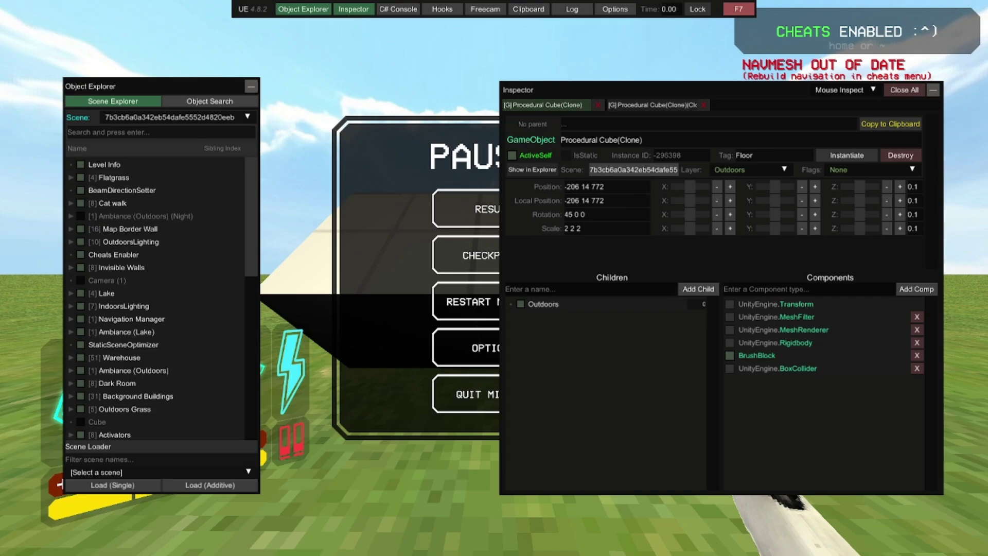
key(F7)
key(Escape)
key(w)
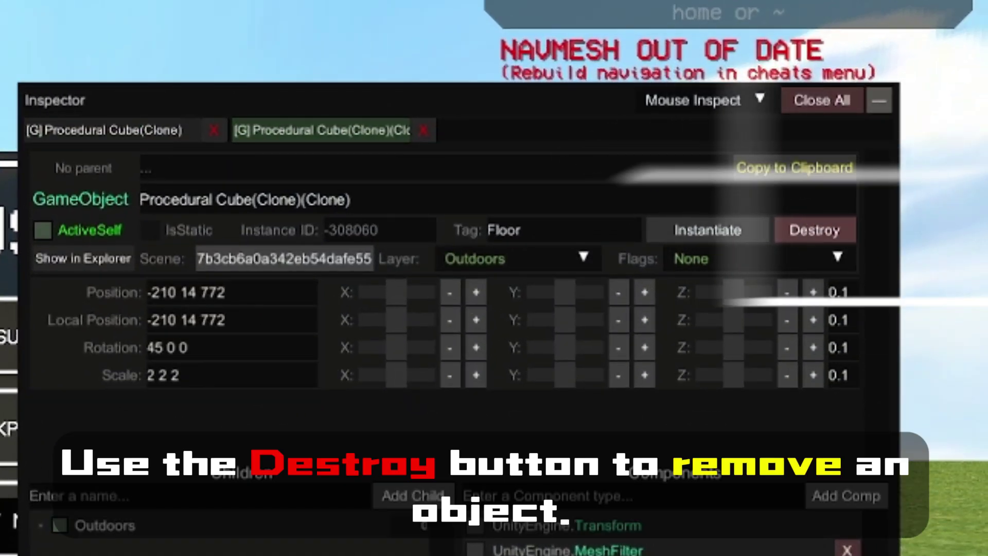
click(815, 230)
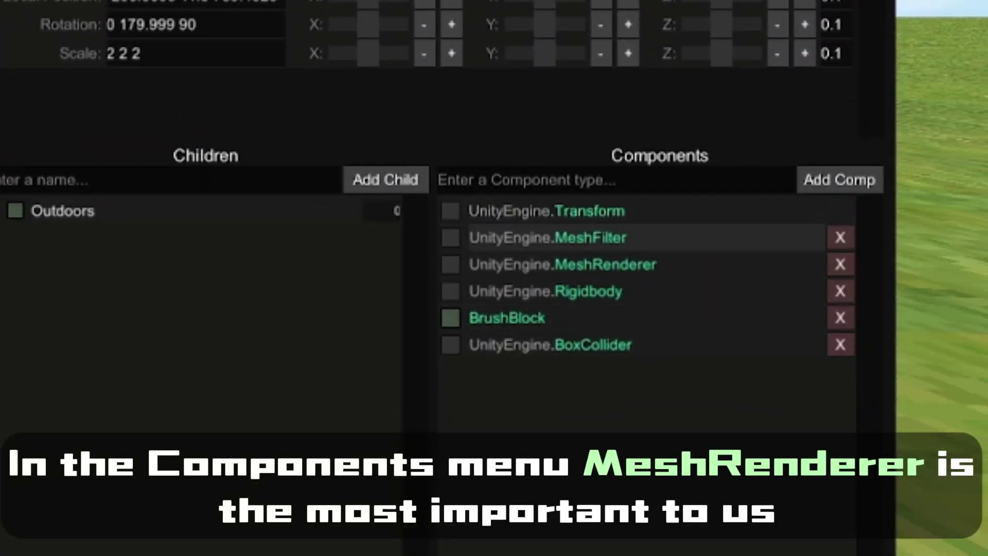
Open the cube's MeshRenderer component and inspect the Grid (Instance) material in its materials list
click(605, 265)
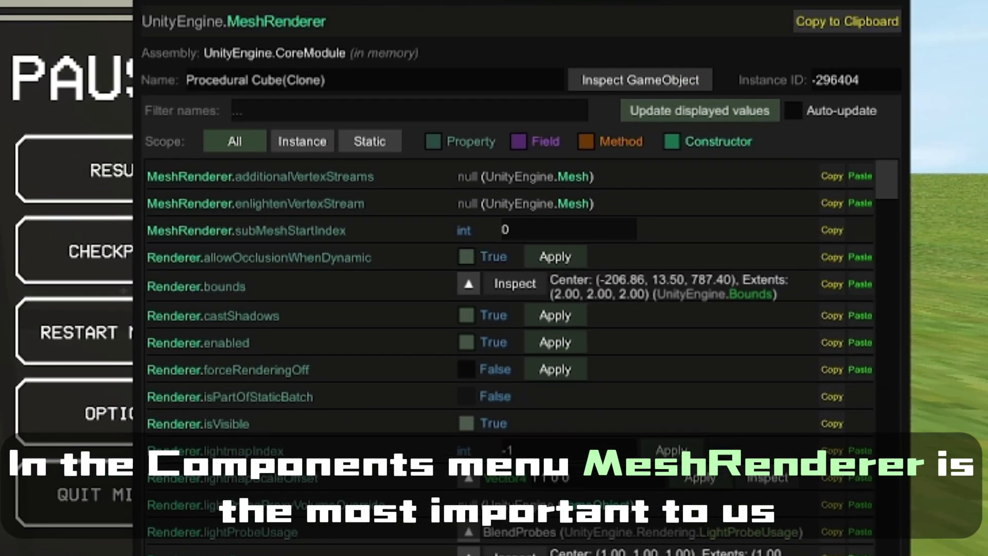
scroll(509, 355, down, 5)
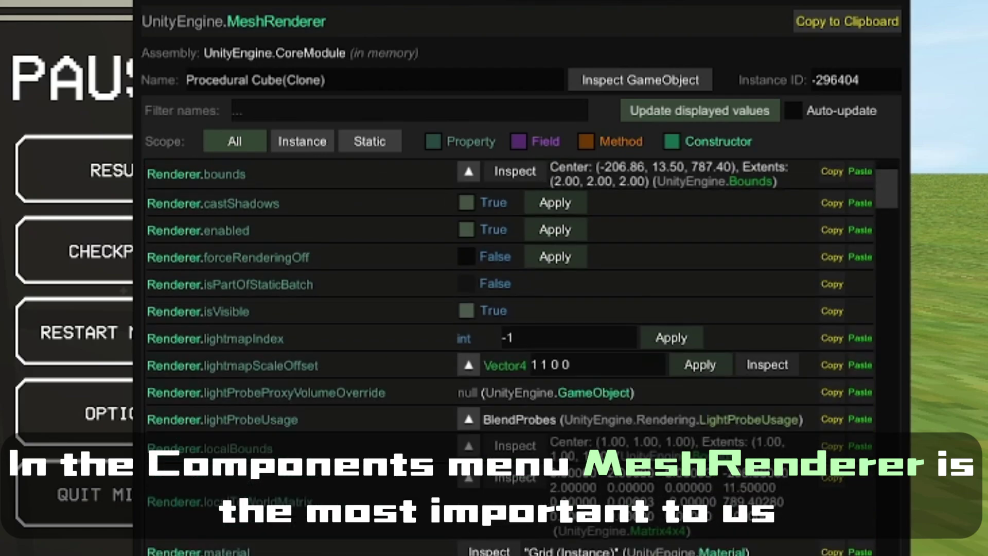
scroll(510, 355, down, 8)
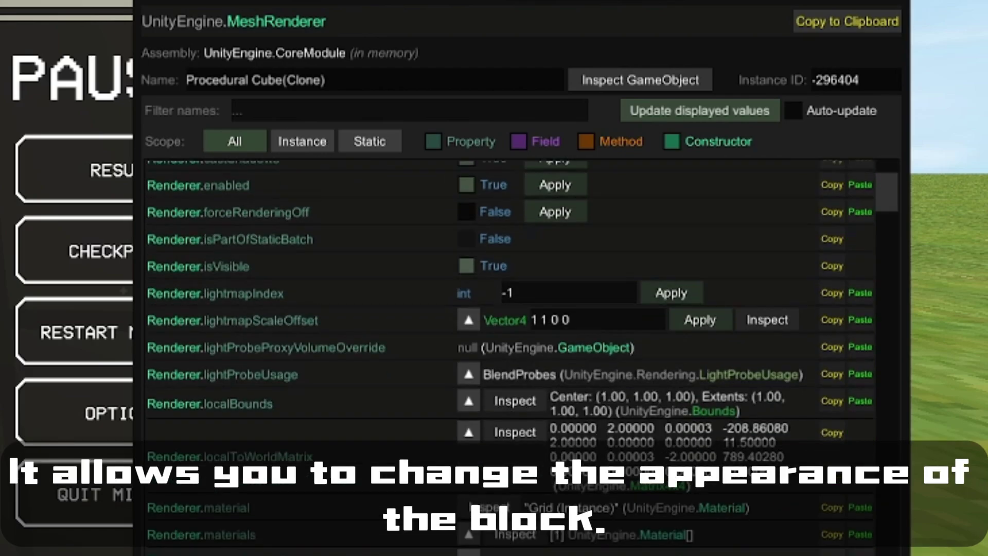
scroll(510, 355, down, 6)
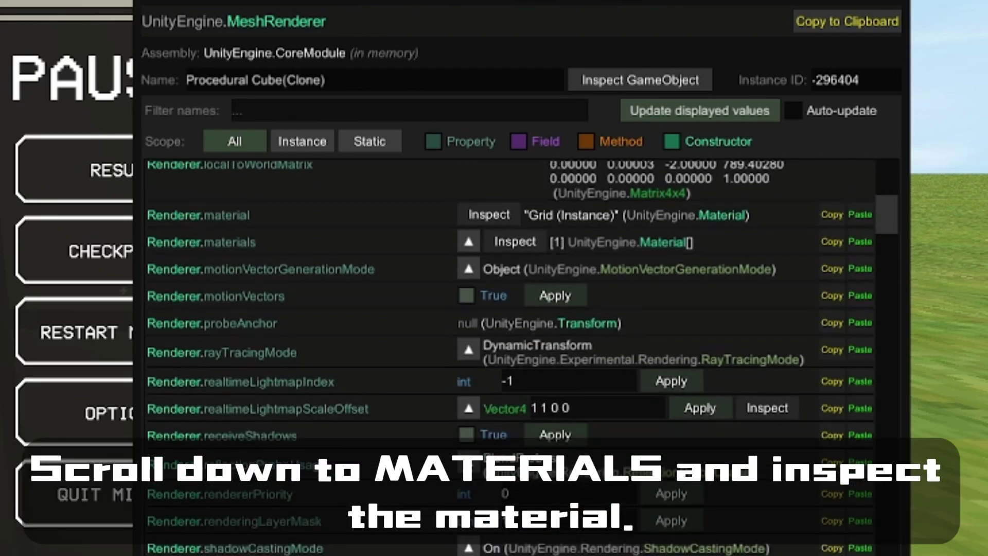
scroll(510, 356, up, 2)
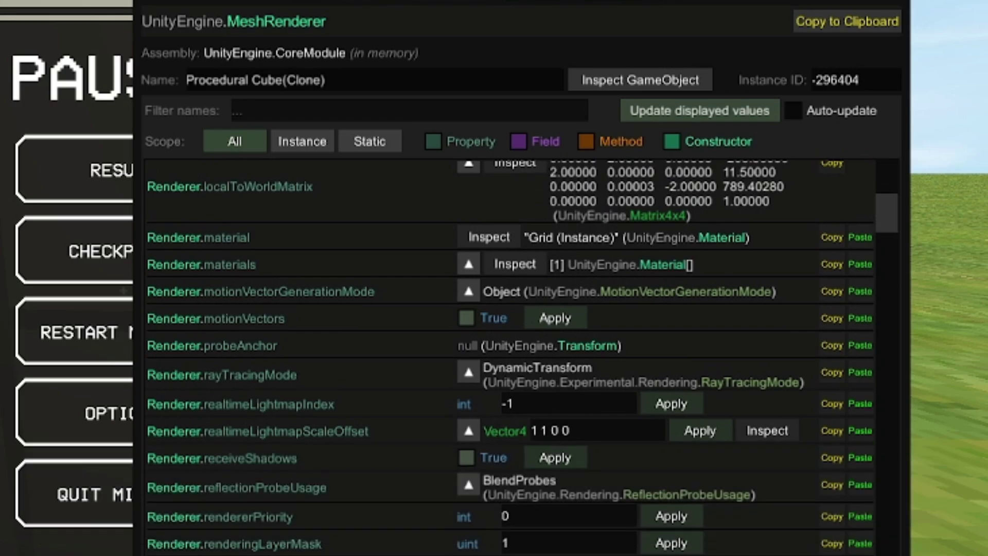
scroll(510, 355, up, 5)
click(469, 377)
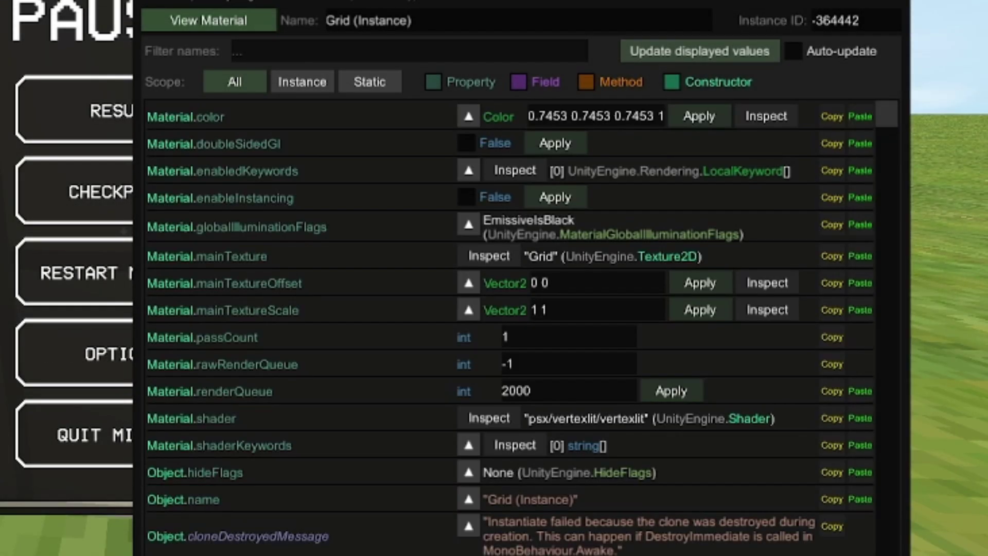
Set the Grid material's color to R 1, G 0, B 0.745, A 1 and apply it
click(468, 117)
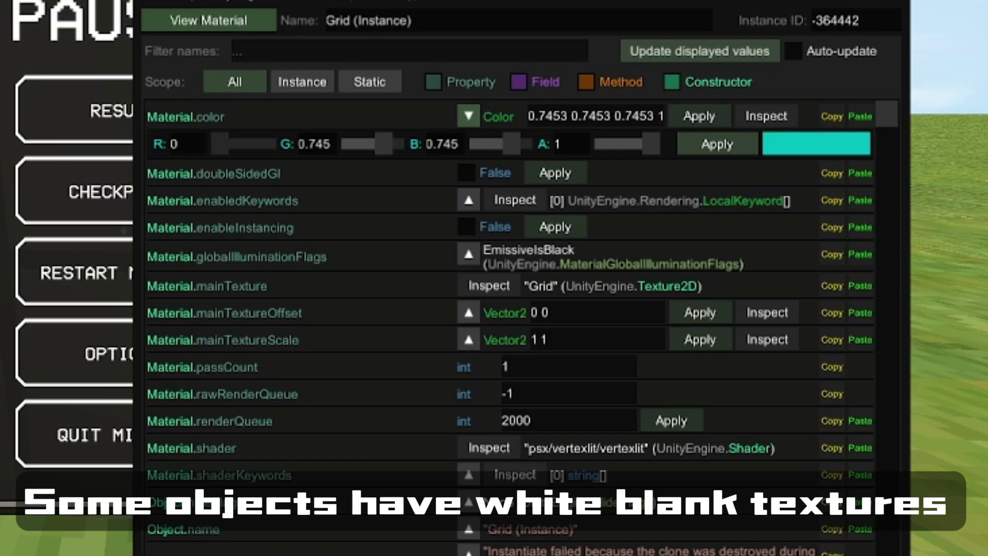
click(717, 145)
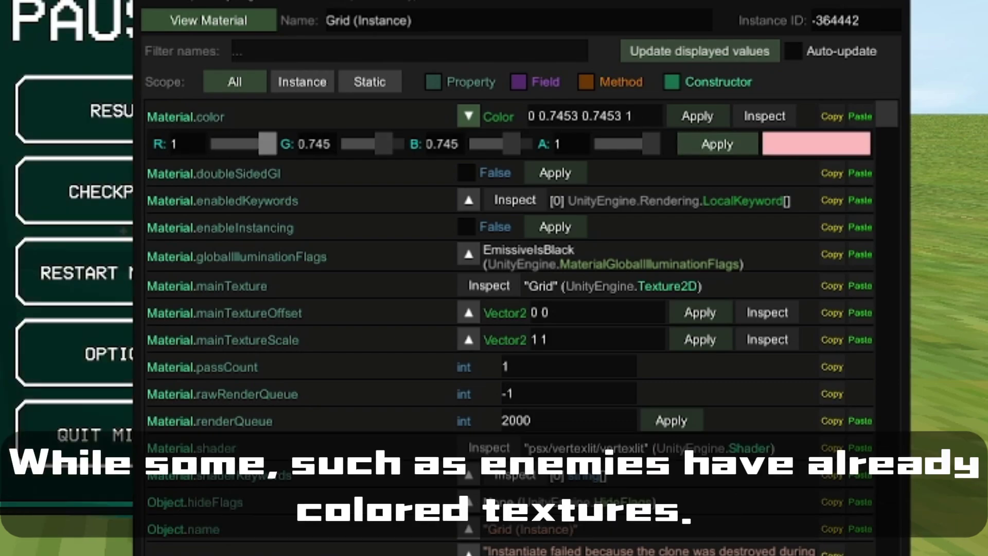
drag(384, 144, 347, 144)
click(717, 144)
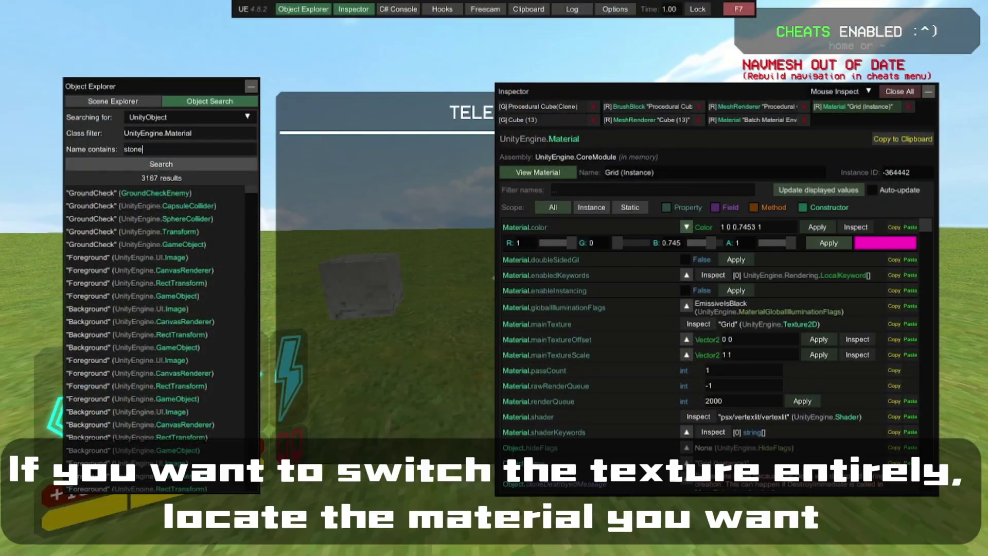
Search UnityEngine.Material objects for "stone" and paste the copied stone material into entry 0 of the cube's Renderer.materials
click(161, 164)
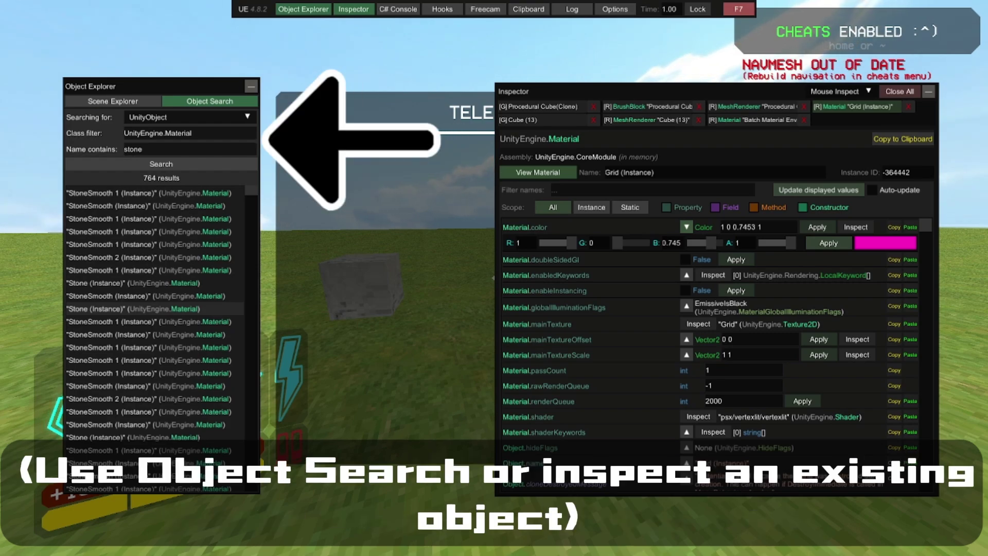
click(133, 309)
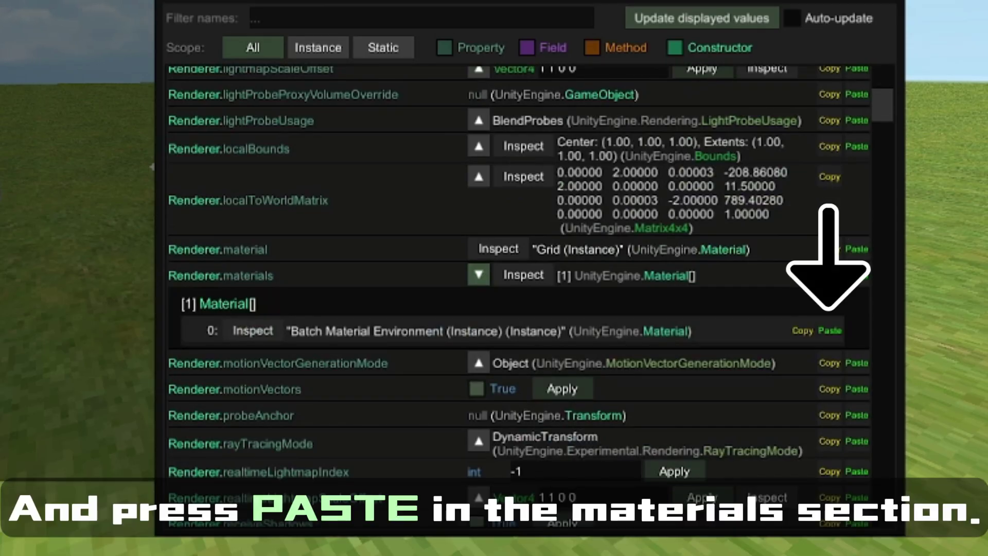
click(830, 331)
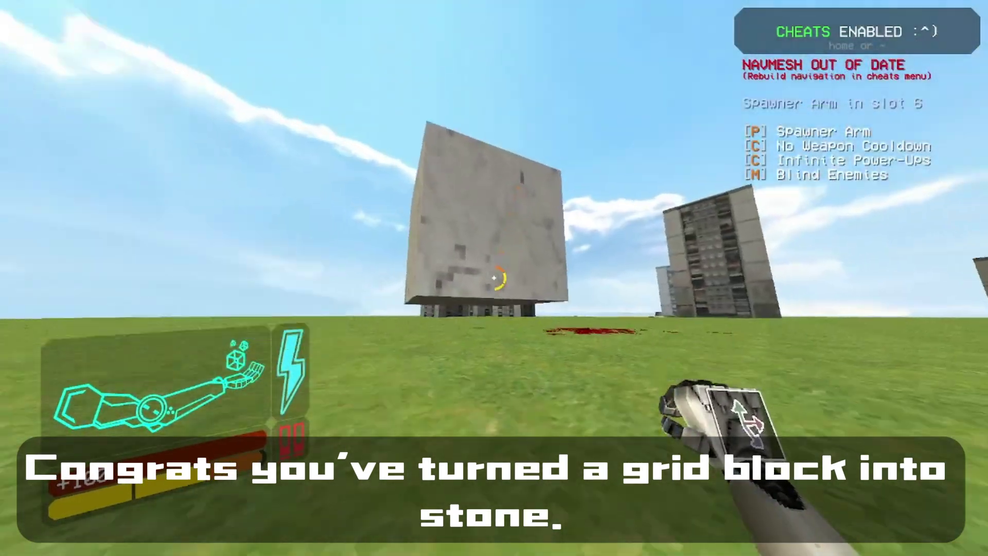
Alter the stone-textured procedural cube, setting its material block size to 4 in X and Y
key(e)
click(494, 278)
click(840, 166)
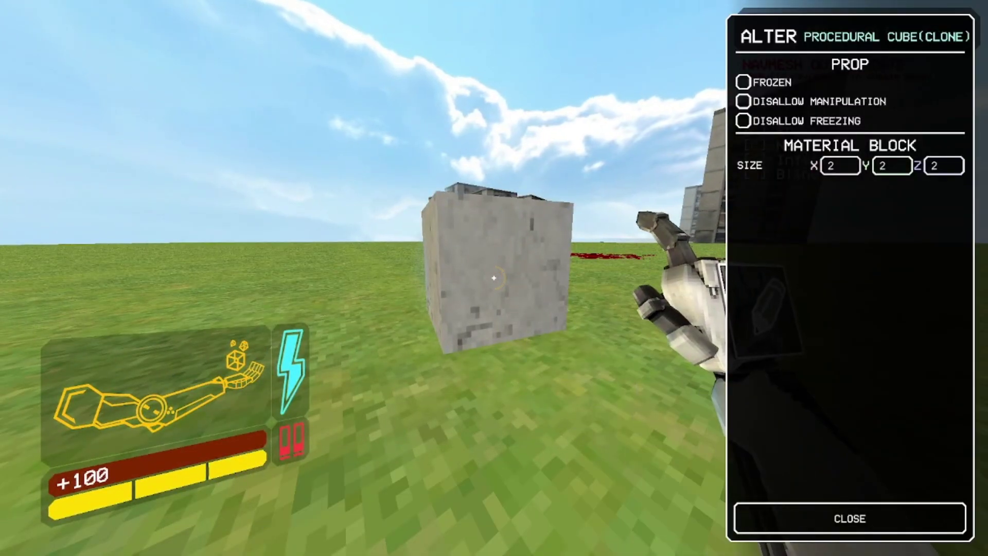
click(893, 166)
text(4)
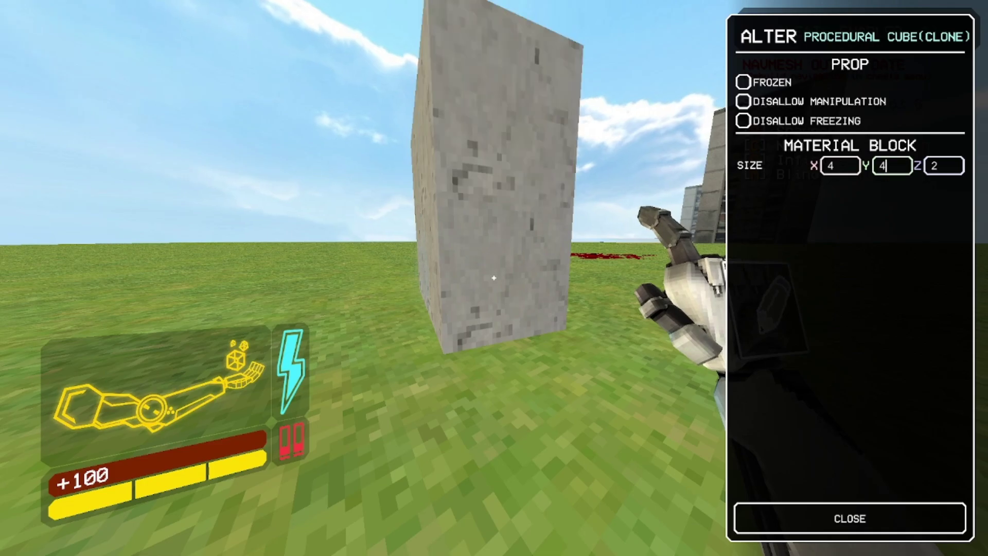
text(4)
key(Escape)
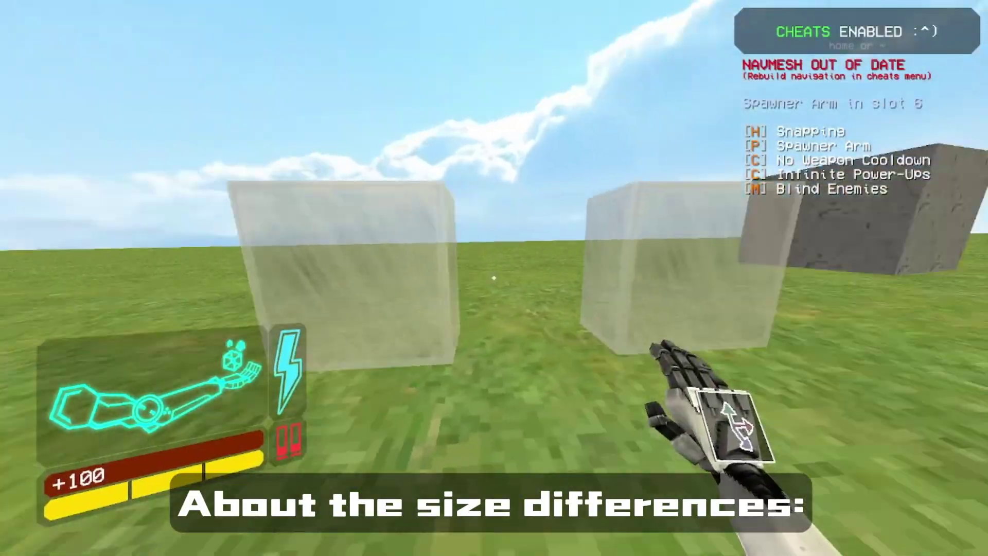
Examine the glass blocks from several sides to compare how their texture scales with block size
key(6)
click(494, 278)
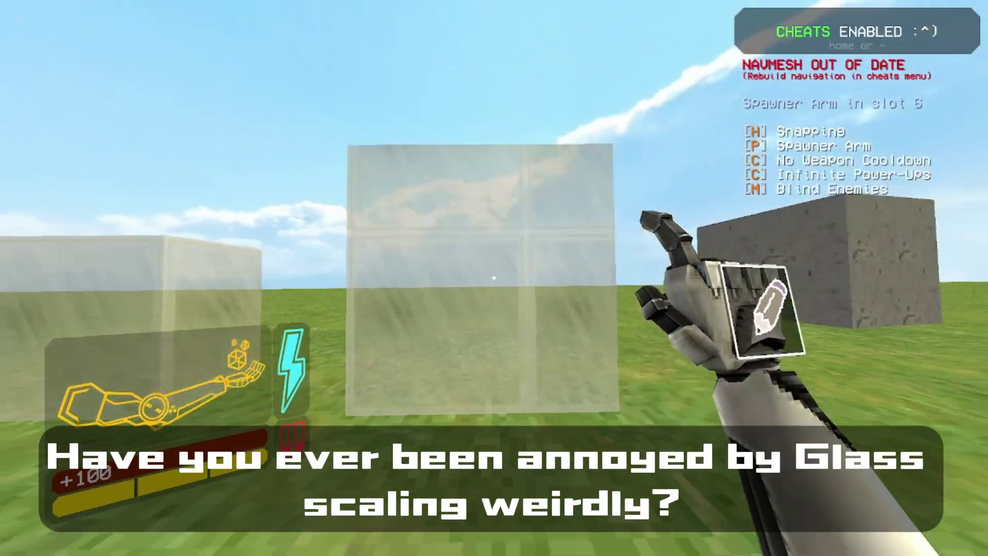
key(a)
key(d)
key(a)
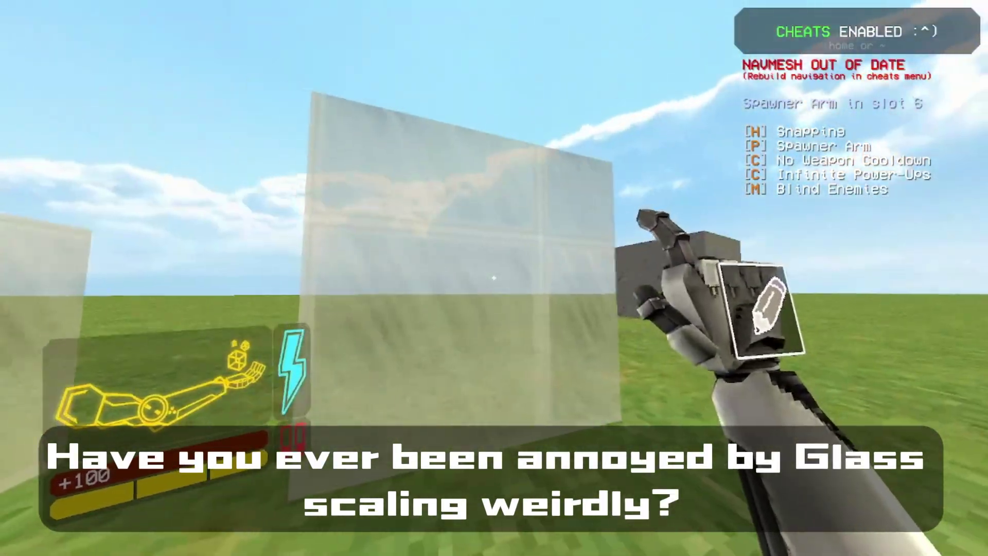
key(f)
key(w)
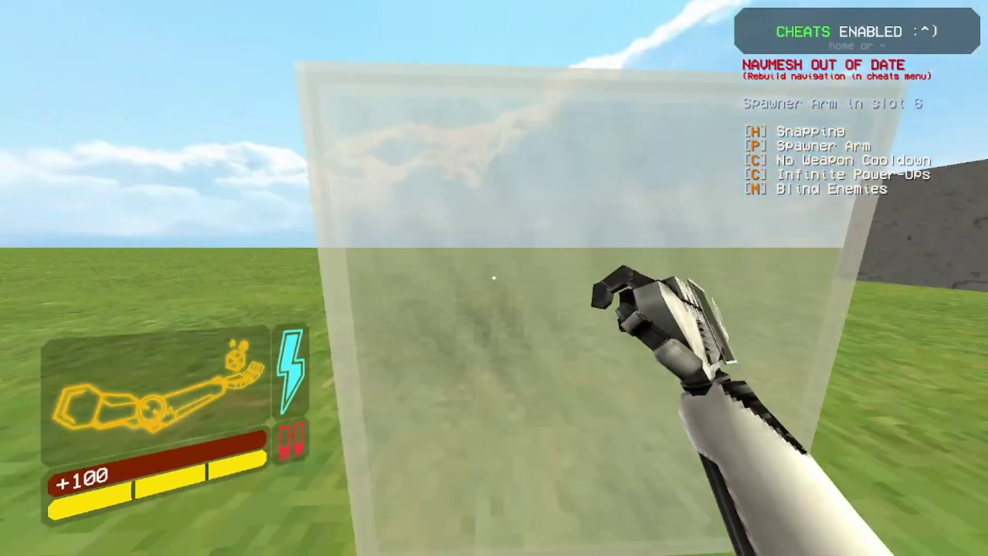
key(s)
Inspect the Procedural Glass Variant(Clone) object in the world and set its scale to 1.5 1.5 1.5
key(Escape)
key(F7)
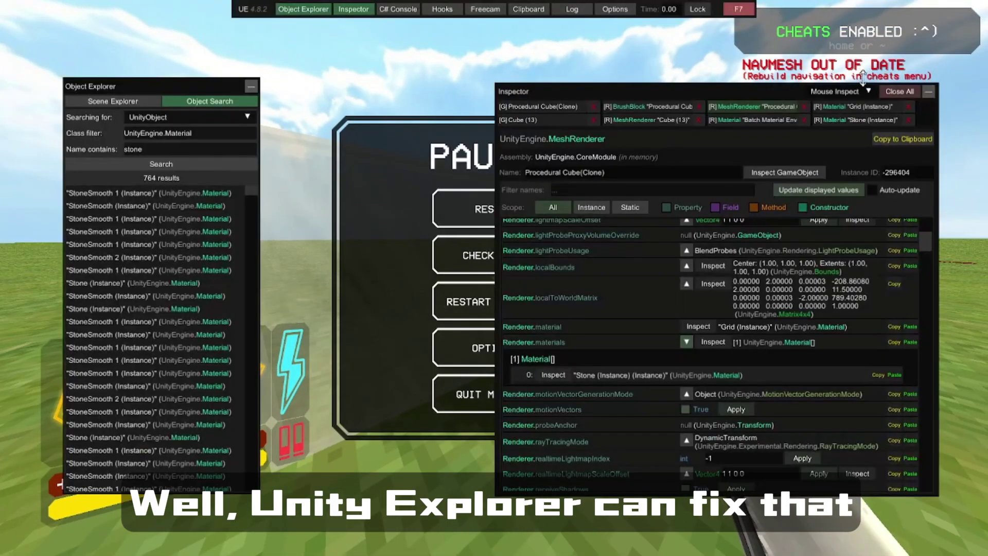
click(844, 92)
click(824, 117)
click(303, 212)
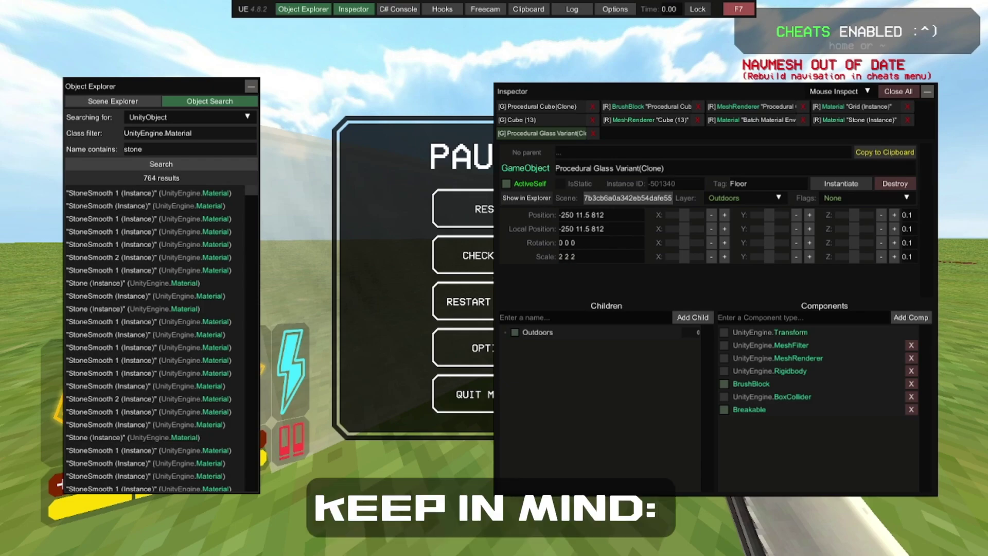
key(ctrl+a)
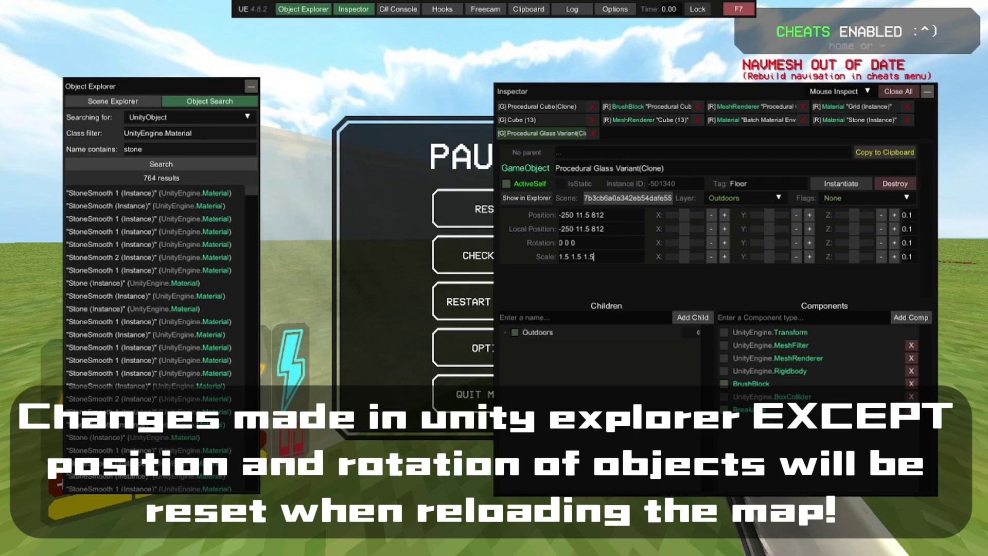
key(Return)
key(F7)
key(Escape)
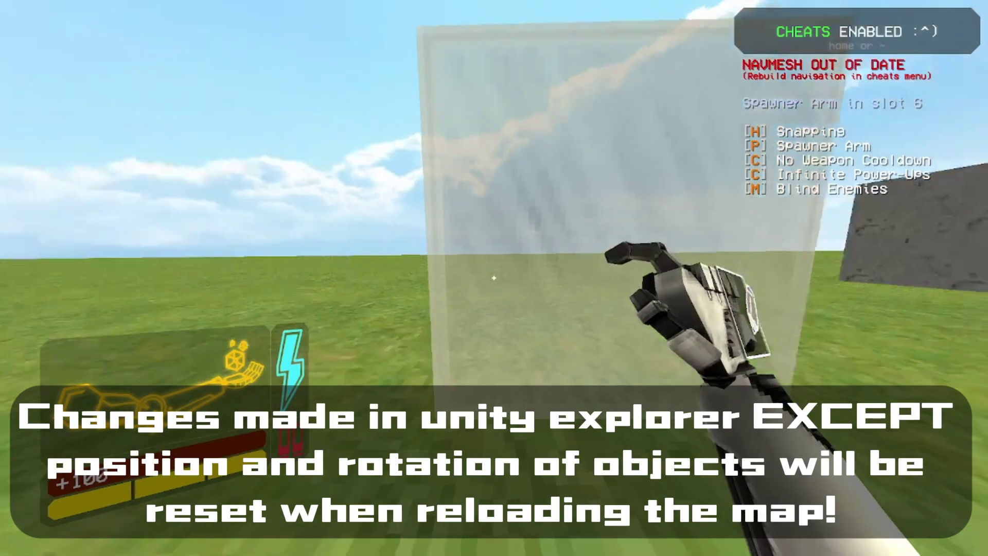
key(s)
key(e)
key(s)
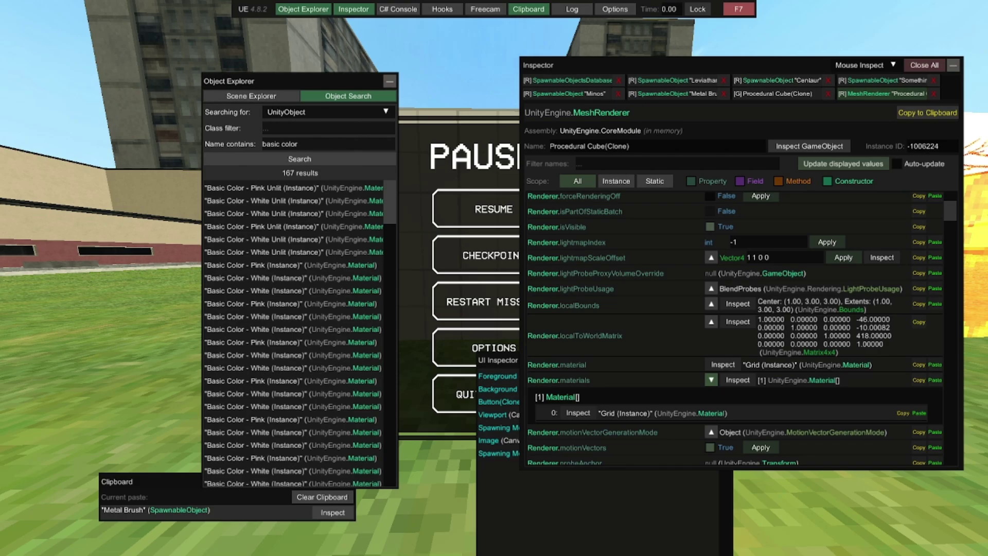
Look through the "basic color" object search results for materials with and without "(Instance)" in their names
drag(390, 201, 390, 274)
scroll(299, 335, down, 3)
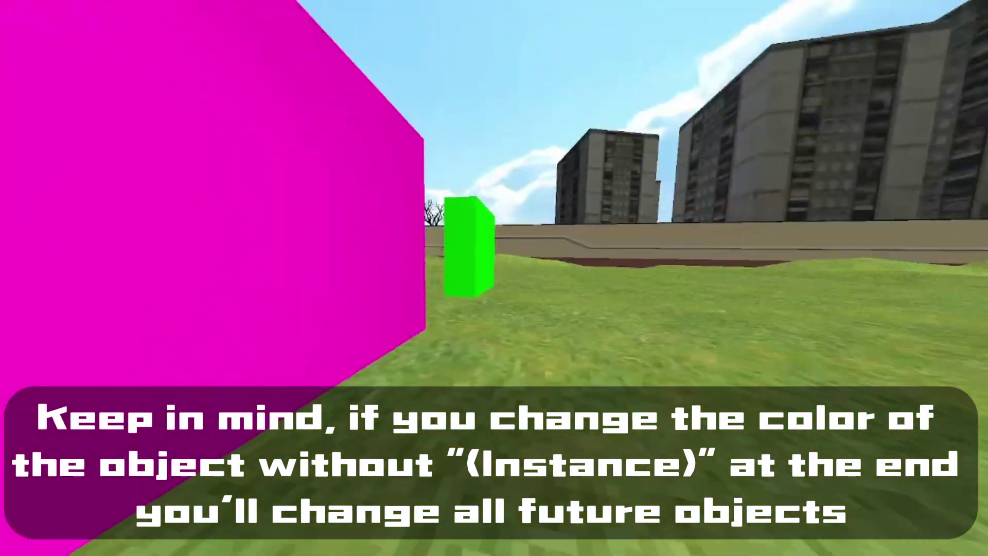
key(w)
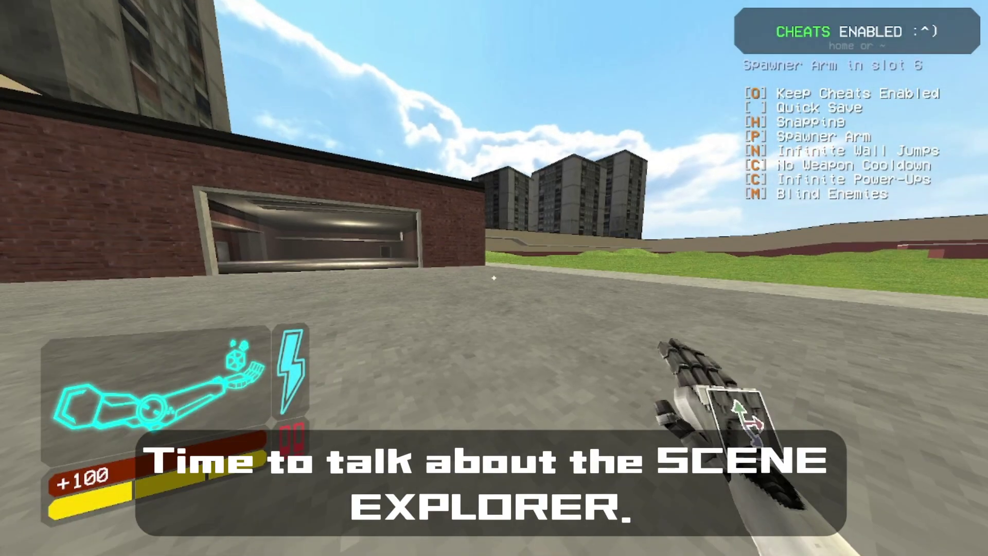
Look through the Scene Explorer's list of level objects, checking which ones are activated
key(F7)
key(Escape)
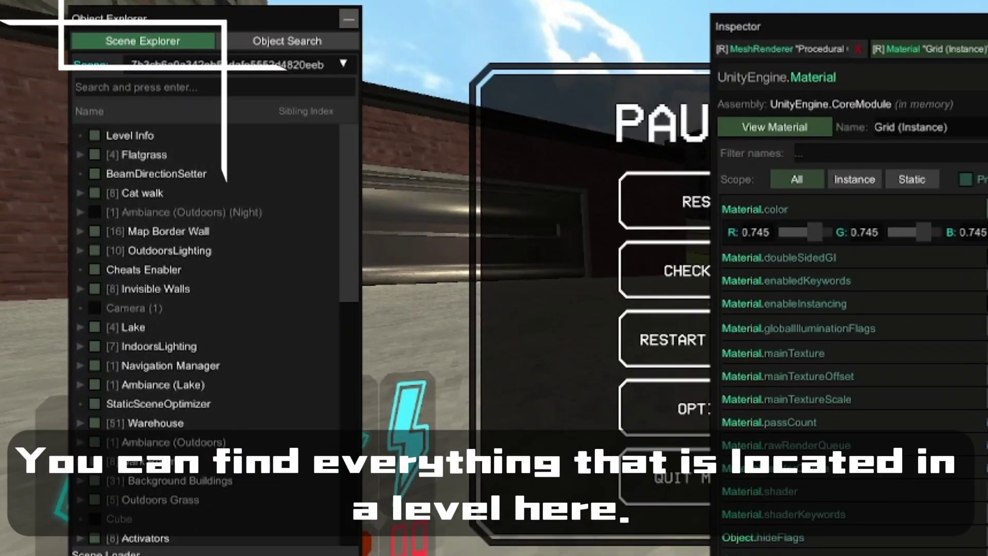
scroll(205, 309, down, 12)
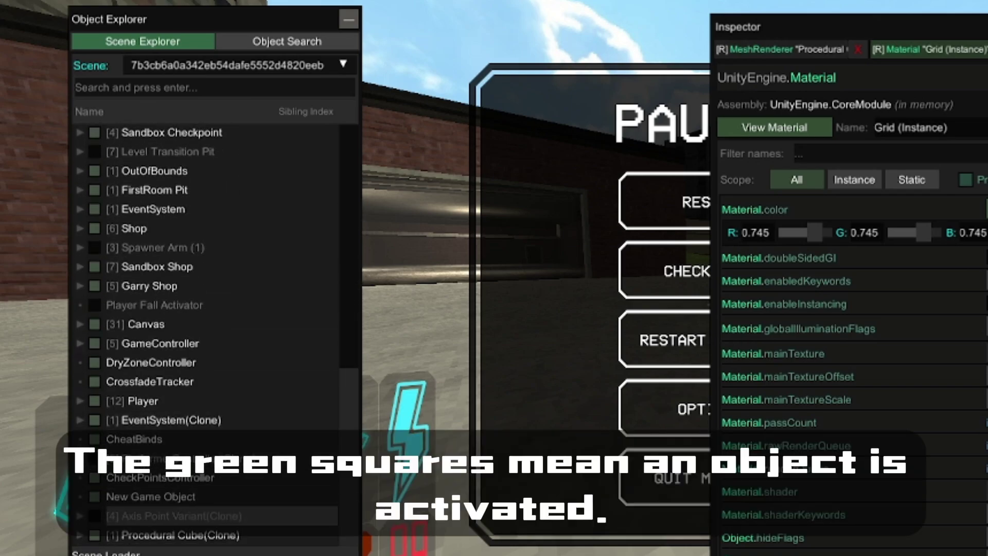
scroll(221, 448, up, 12)
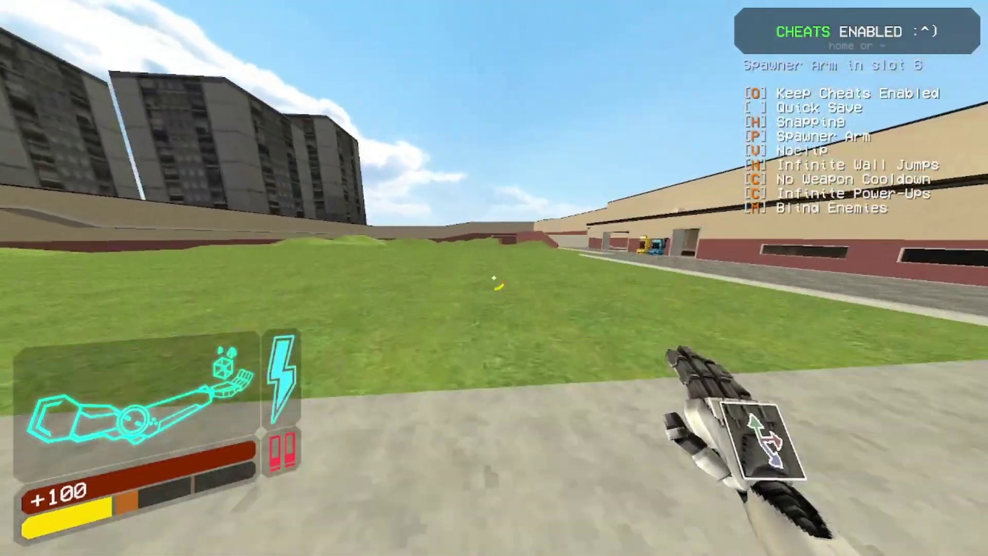
Cross the grass field to the lake, turn off noclip and equip the revolver
key(w)
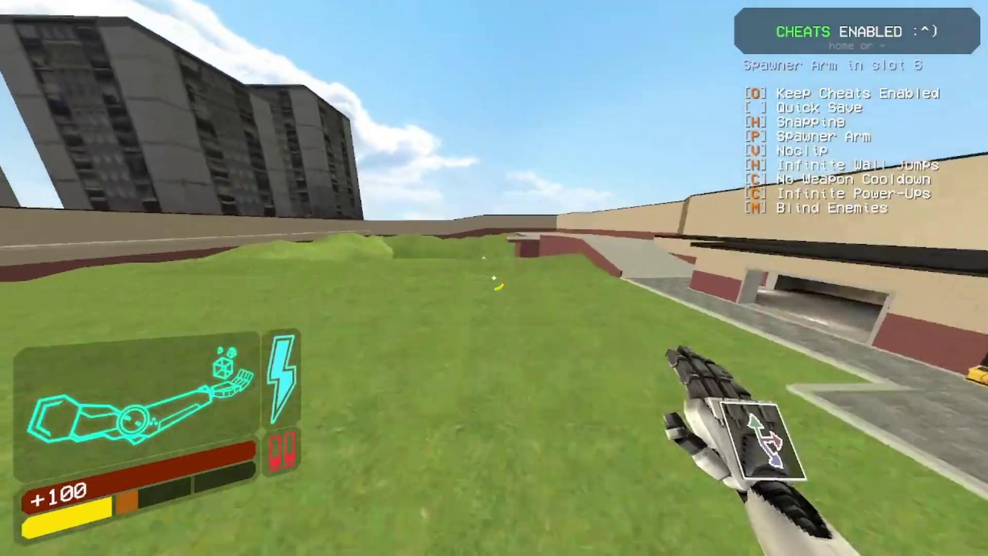
key(v)
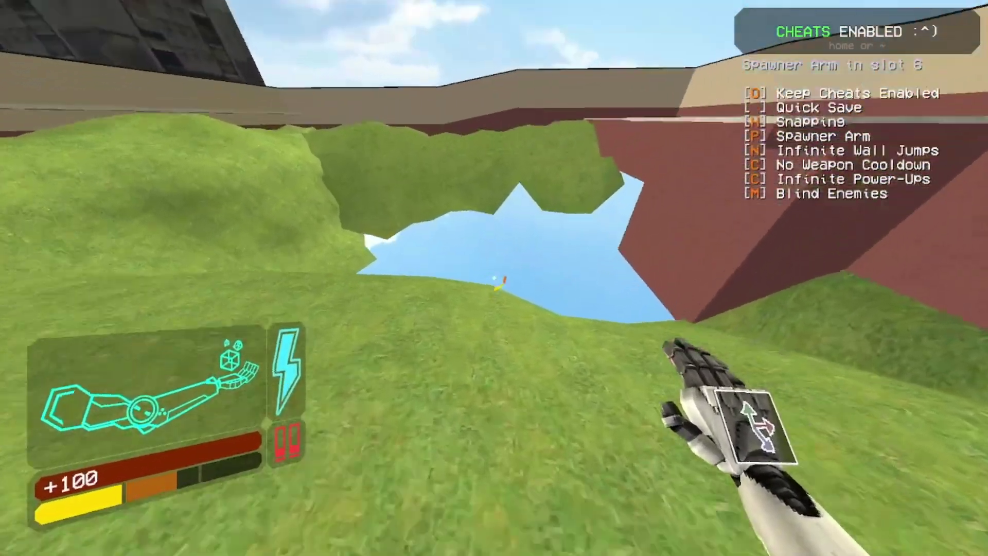
key(shift)
key(5)
key(2)
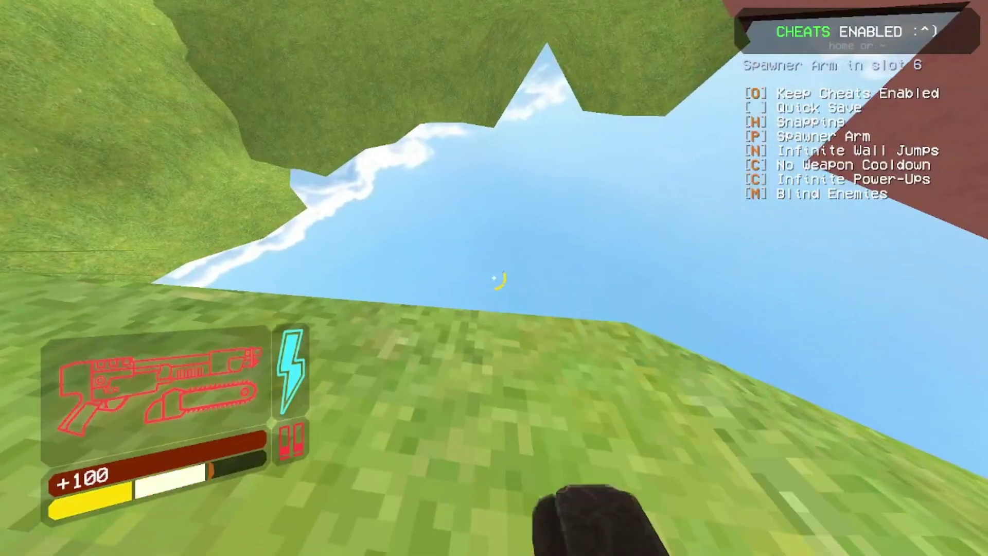
key(1)
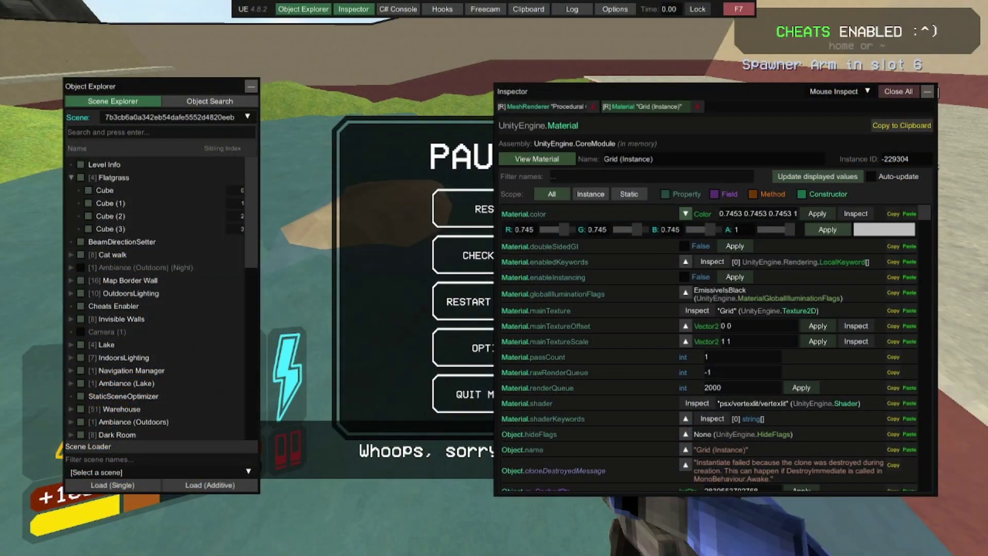
Inspect the Lake's Water New object and open the Water GMod (Instance) material from its MeshRenderer's materials
click(107, 345)
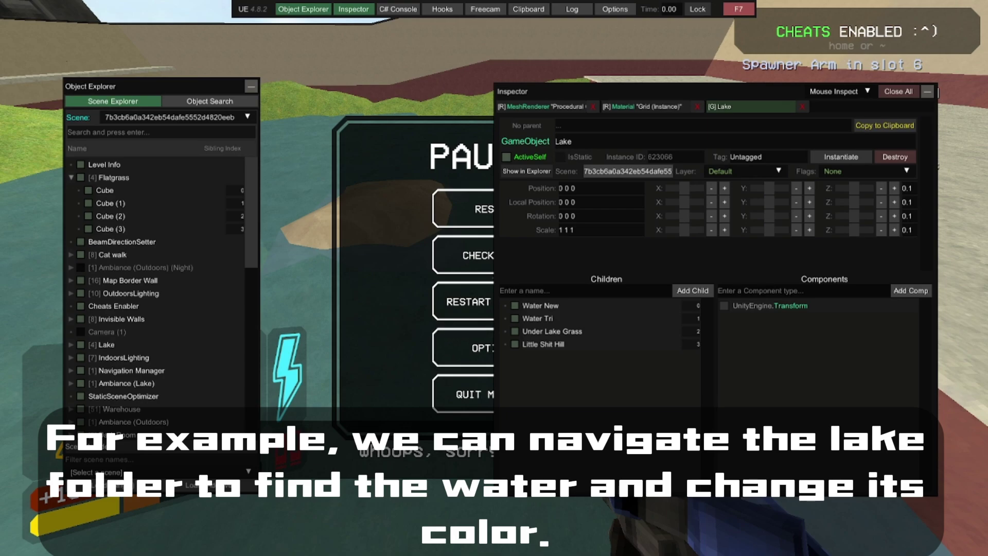
click(541, 306)
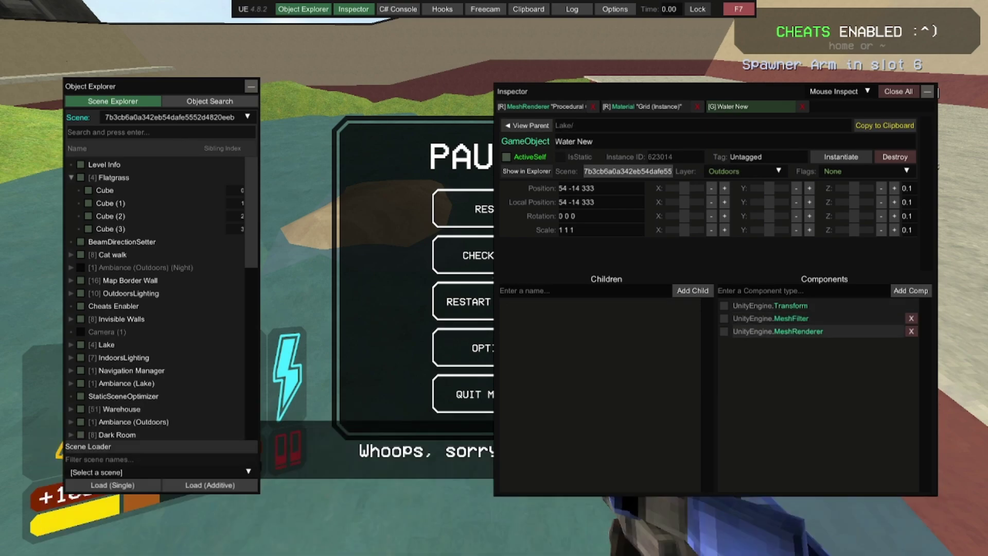
click(798, 332)
scroll(798, 339, down, 3)
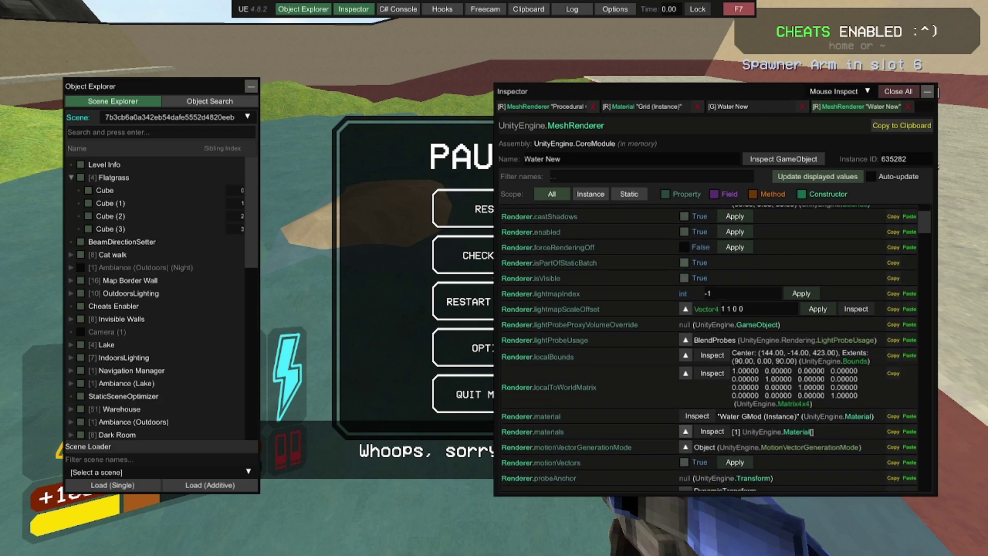
click(686, 432)
click(552, 465)
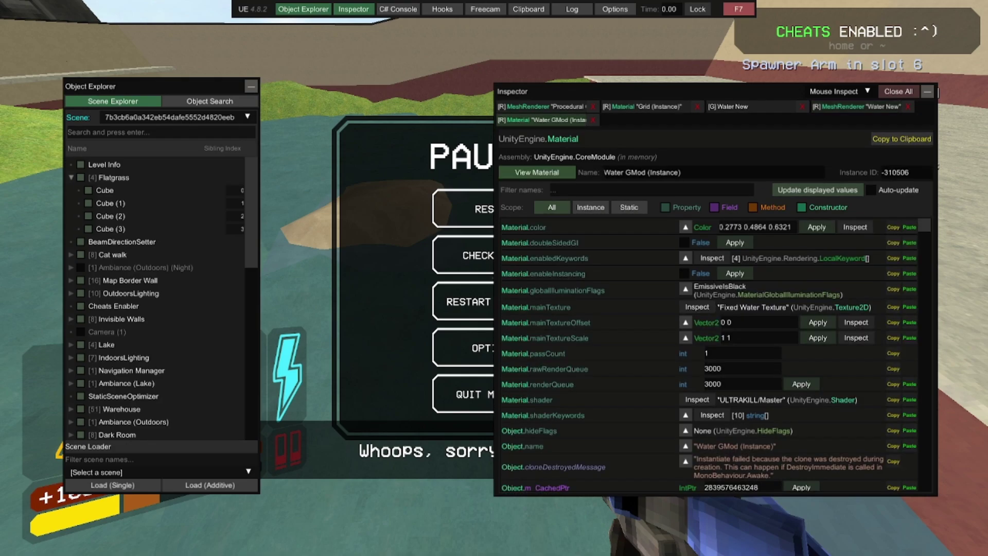
Set the water material's color to R 0.357, G 0, B 0, A 1, apply it and return to the game
click(686, 227)
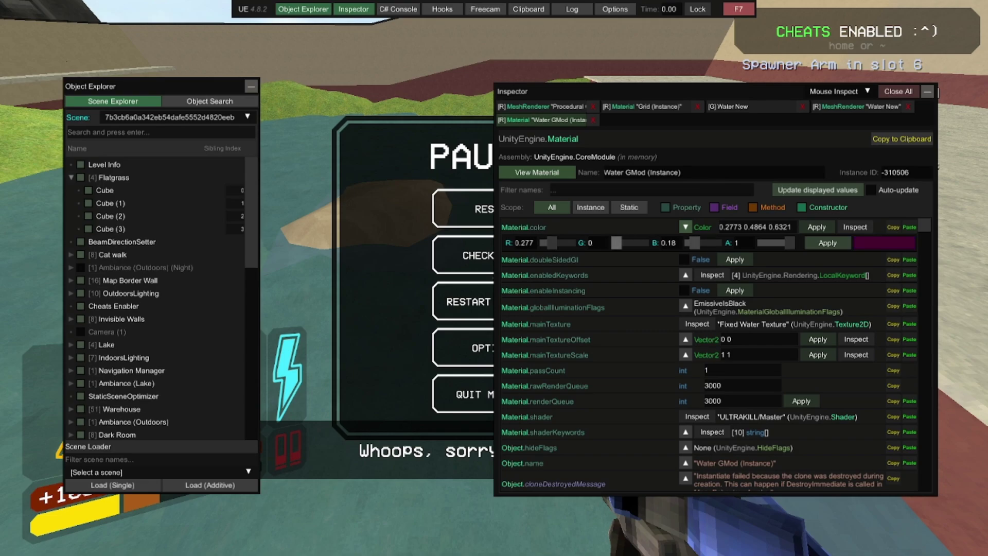
click(828, 243)
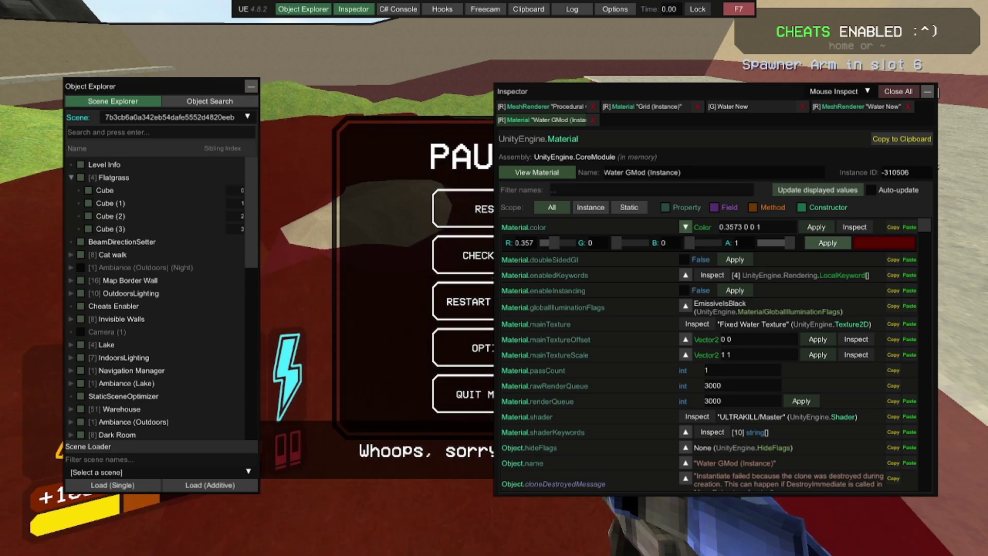
key(F7)
key(Escape)
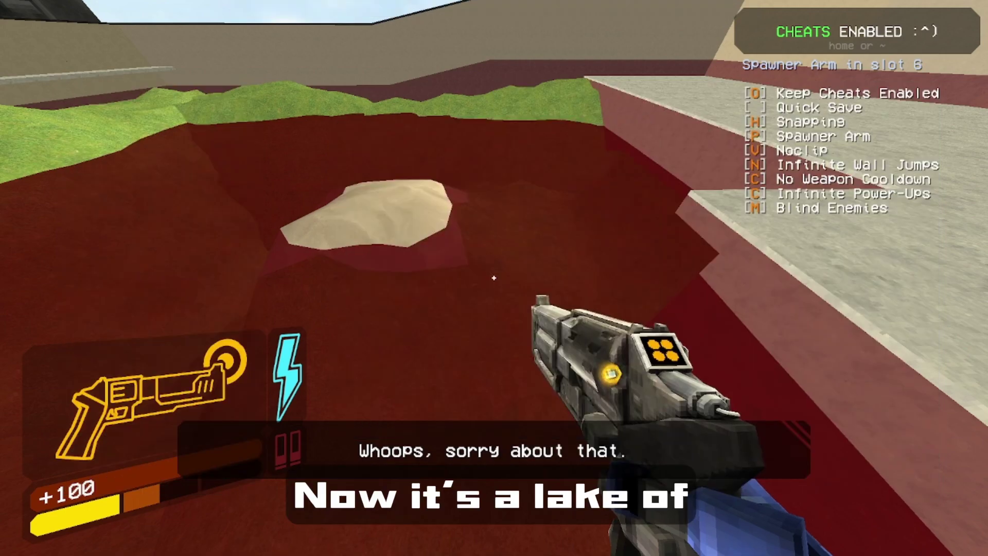
key(v)
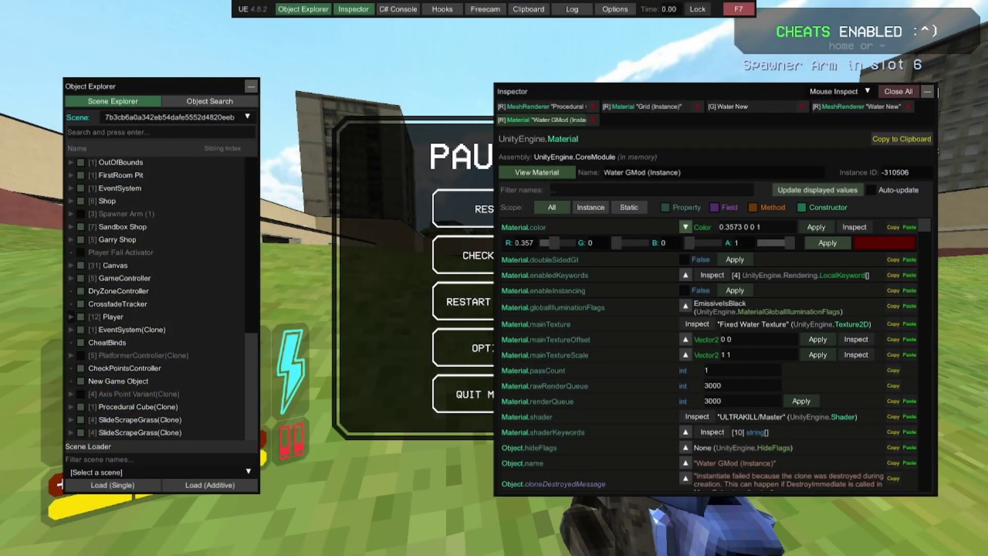
Inspect the Player object, activate HeatWaves under its Main Camera and return to the game
click(71, 317)
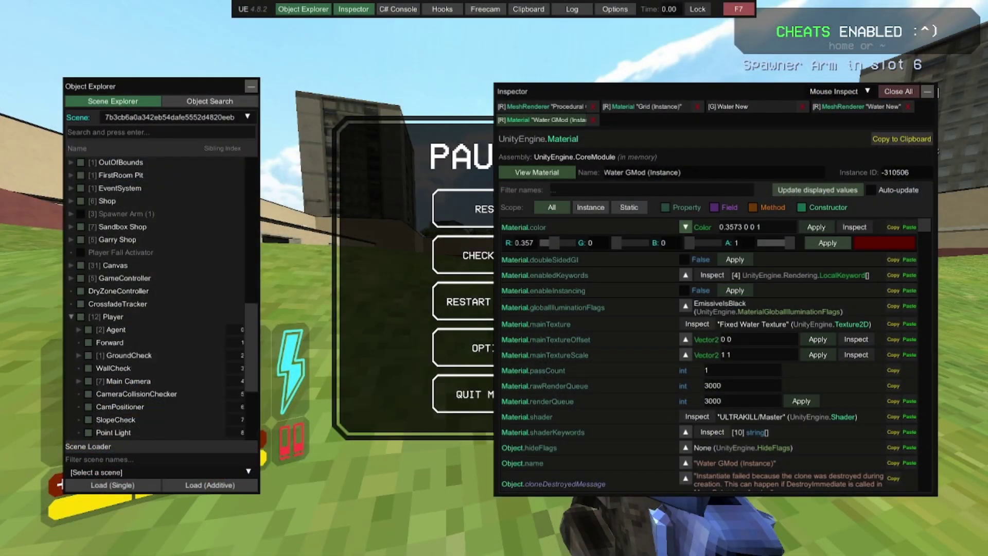
mouse_move(250, 346)
mouse_down()
mouse_move(242, 387)
mouse_move(249, 365)
mouse_up()
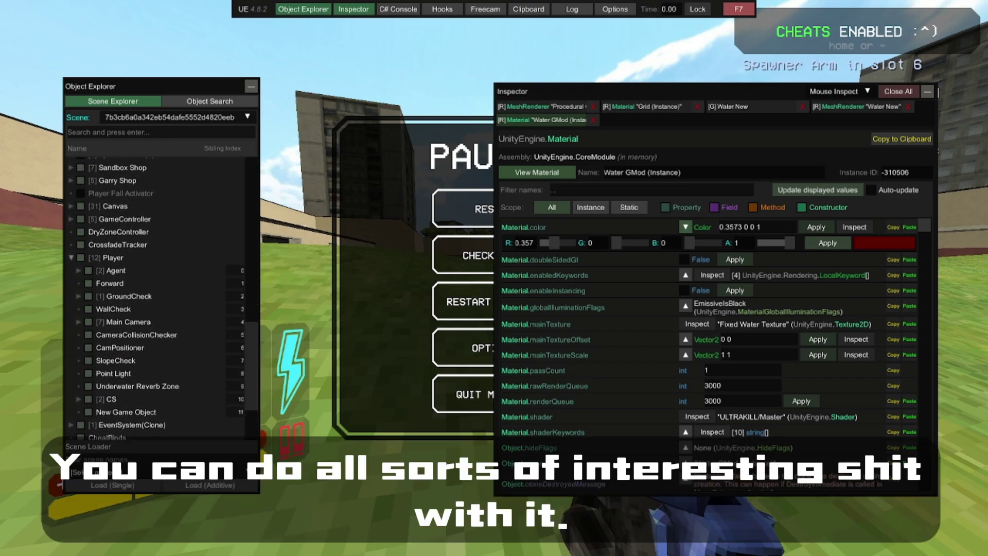
click(113, 258)
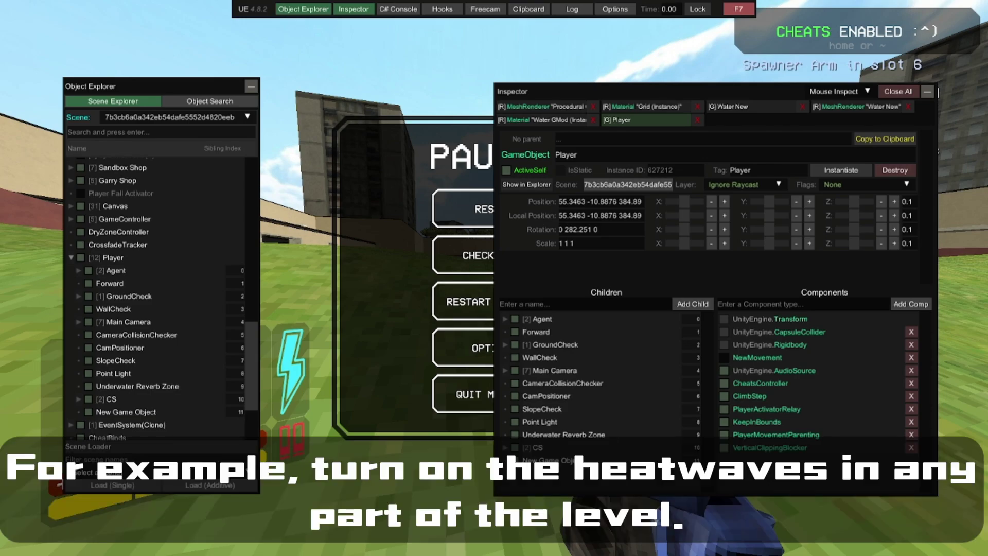
click(506, 370)
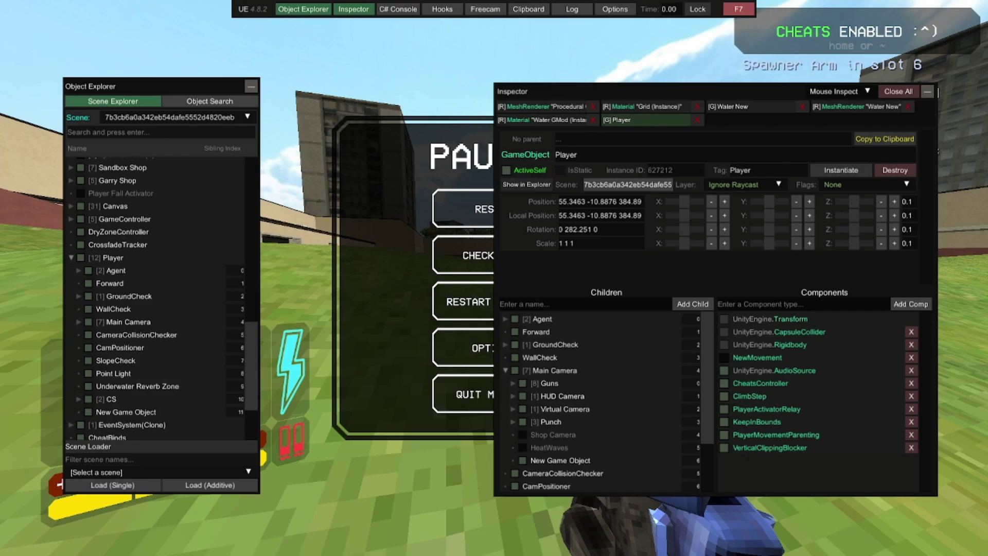
scroll(608, 402, down, 1)
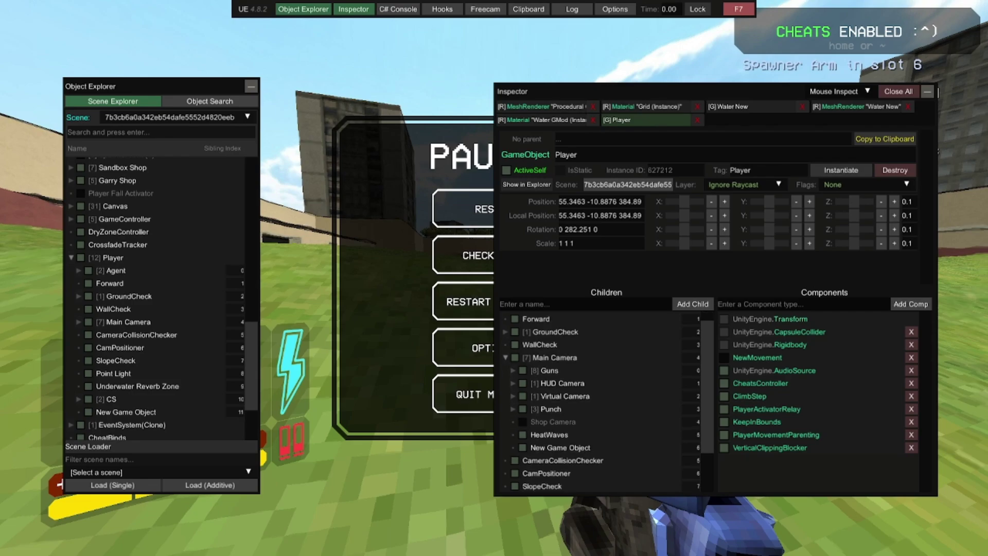
key(F7)
key(Escape)
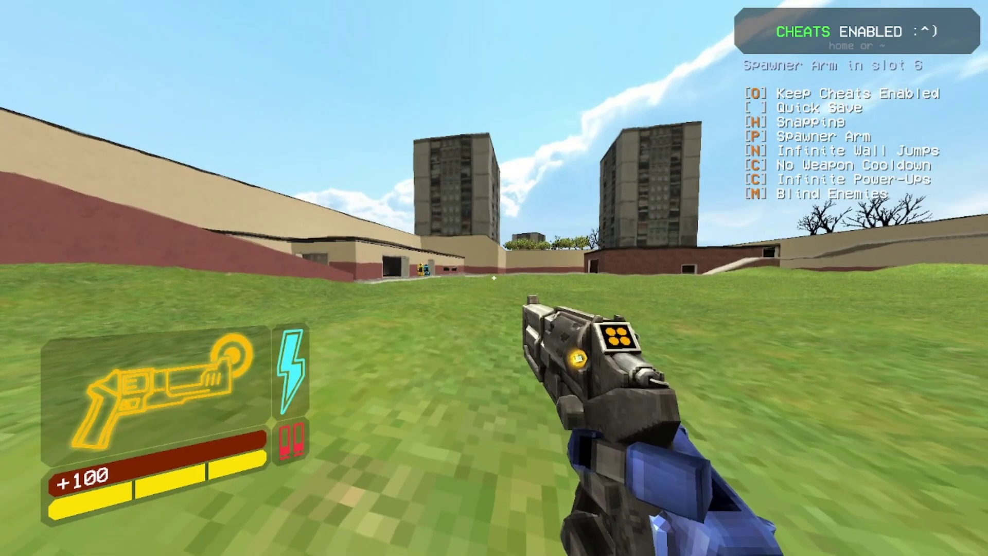
Activate Shotgun Saw(Clone) among the guns under the Player's Main Camera, alongside Revolver Ricochet(Clone), and return to the game
key(Escape)
key(F7)
click(514, 370)
scroll(556, 384, down, 6)
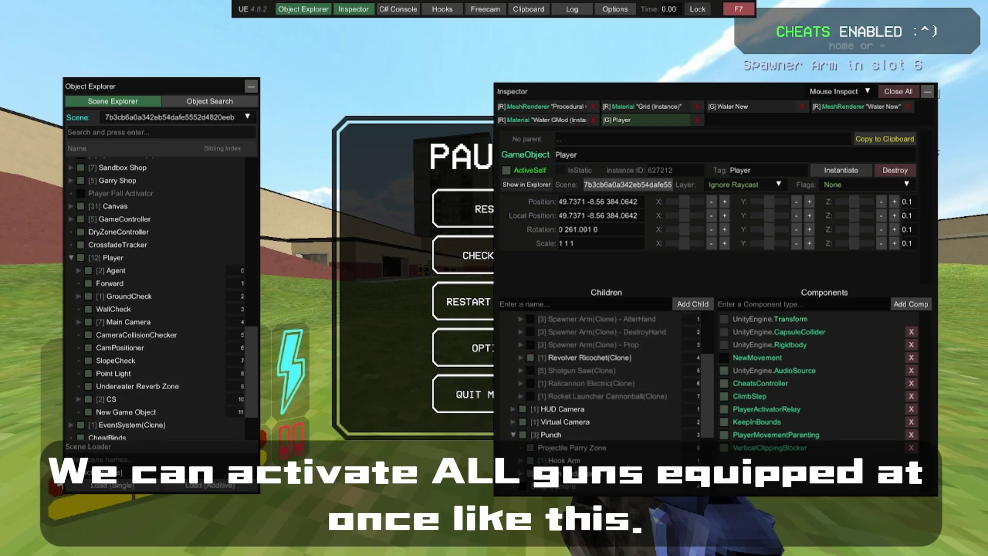
click(530, 371)
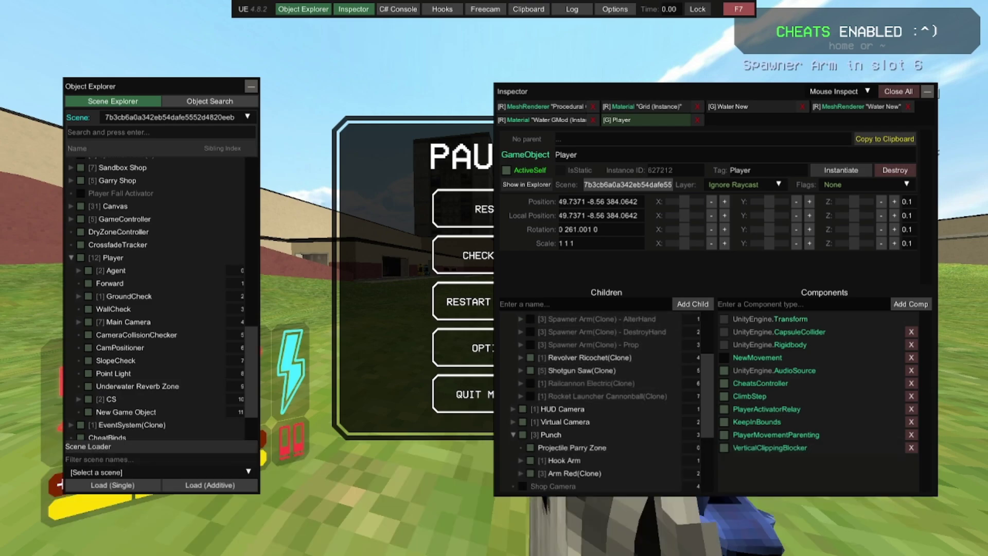
key(F7)
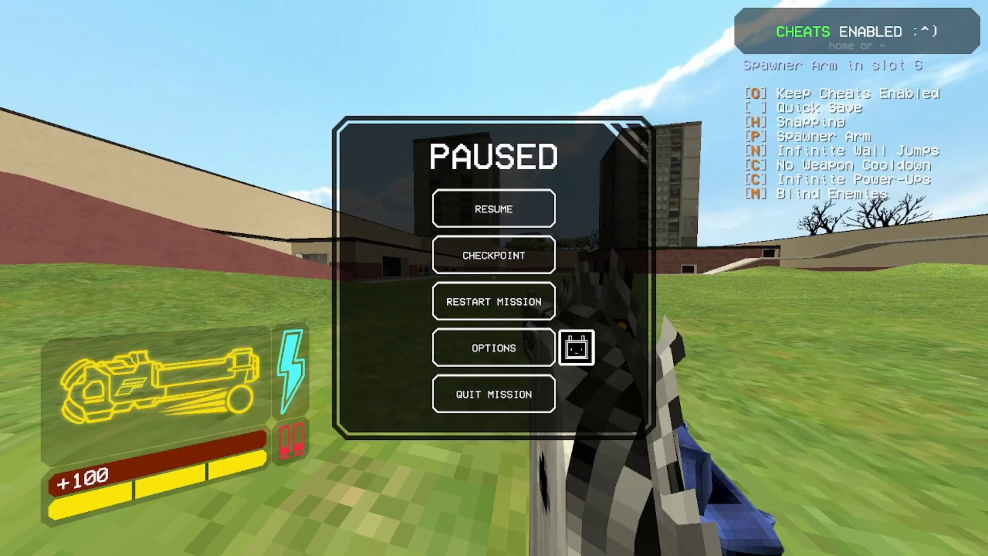
key(Escape)
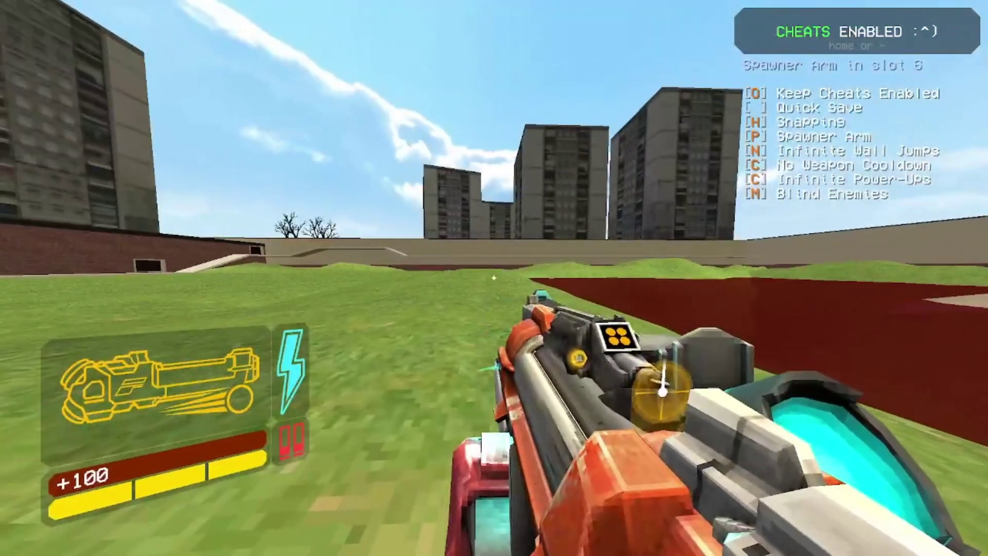
Fire all the simultaneously equipped guns over the grass field beside the red lake
click(494, 278)
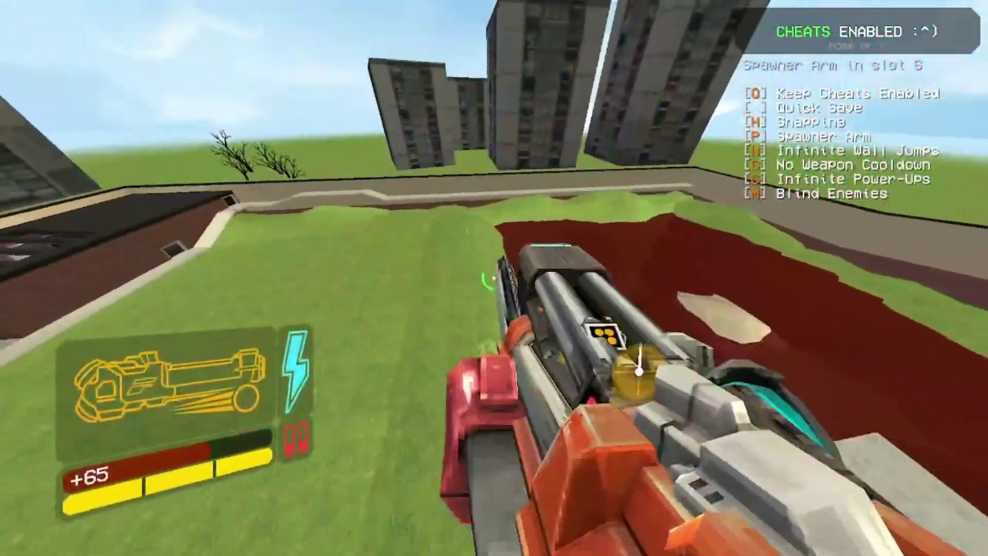
click(495, 278)
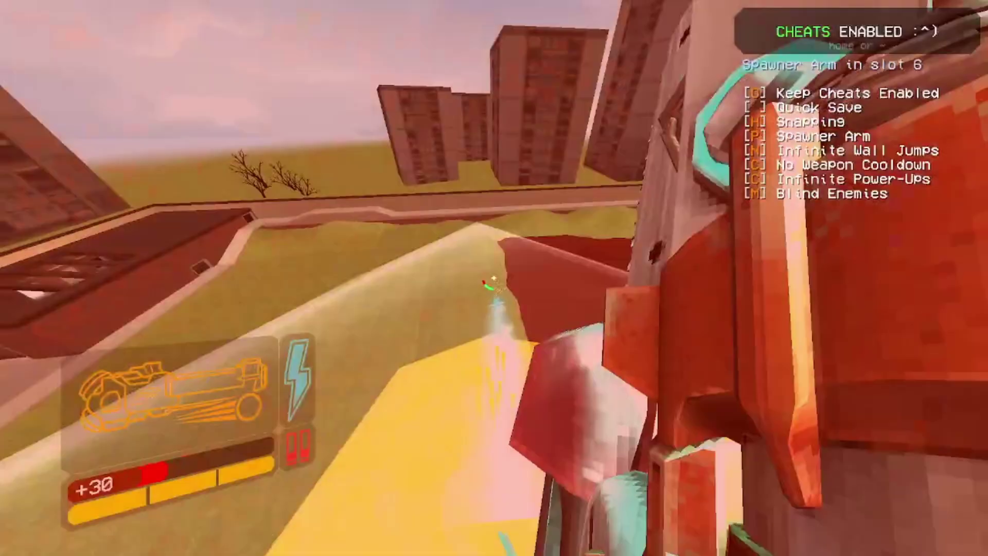
click(494, 278)
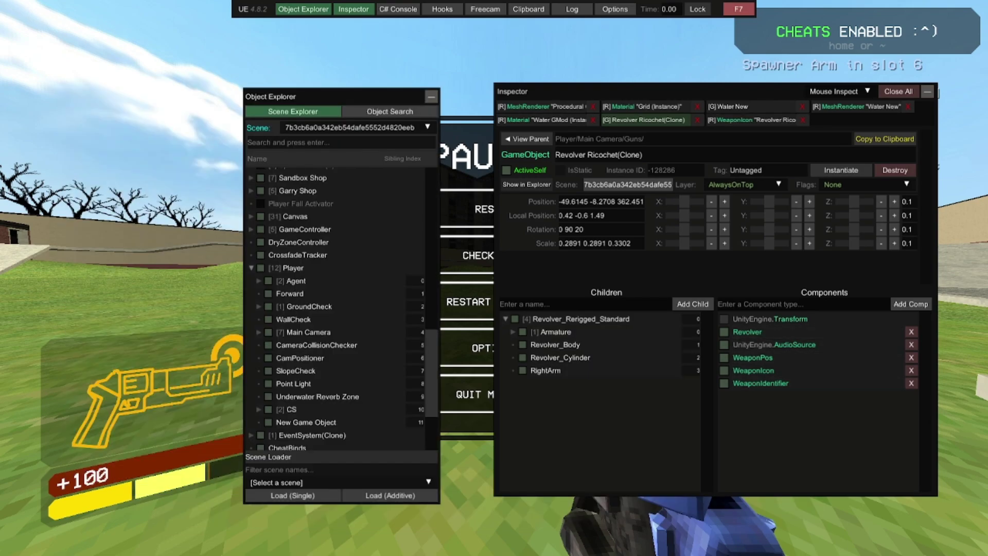
Open the Revolver component of Revolver Ricochet(Clone) and set its revolverBeam to the copied DroneFleshBeam object
click(747, 332)
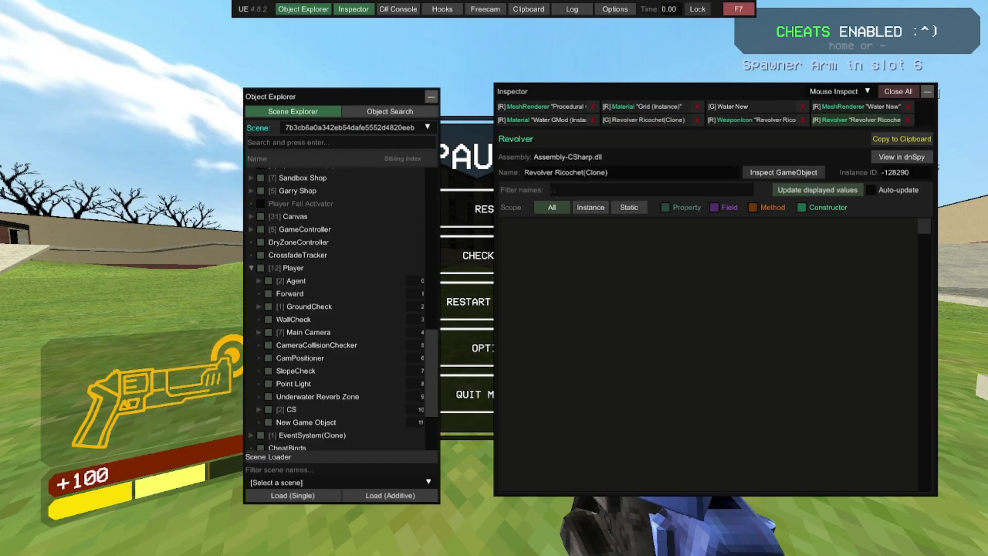
drag(924, 228, 924, 236)
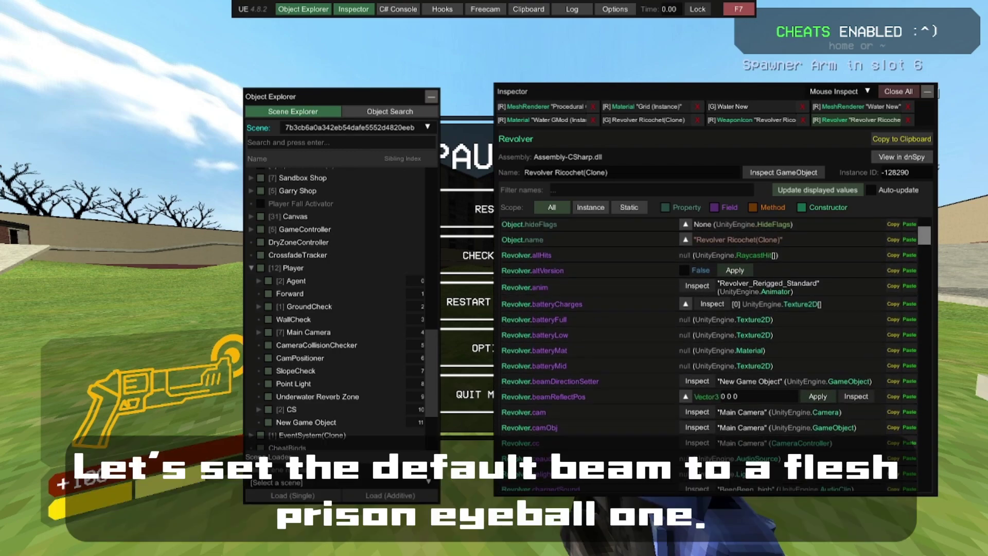
scroll(709, 356, down, 5)
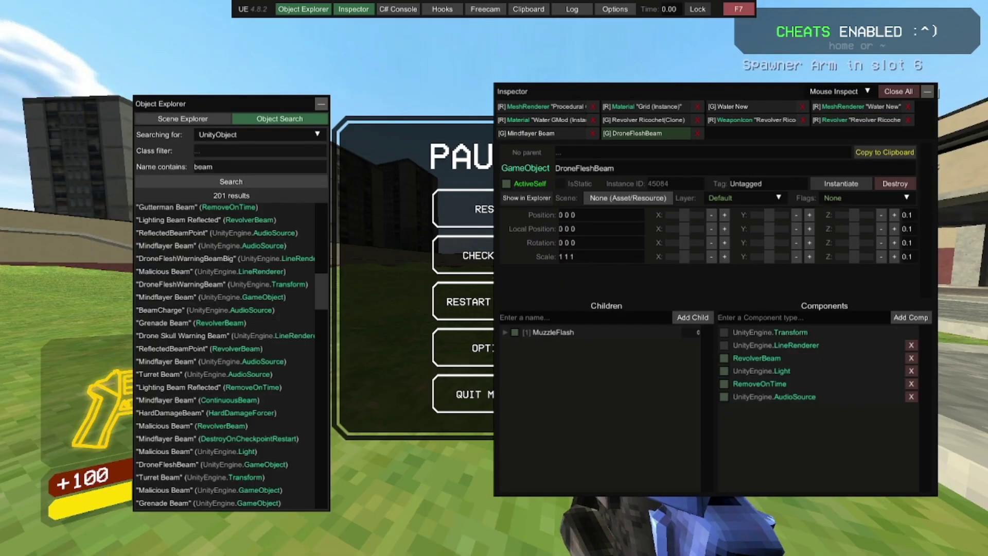
click(857, 120)
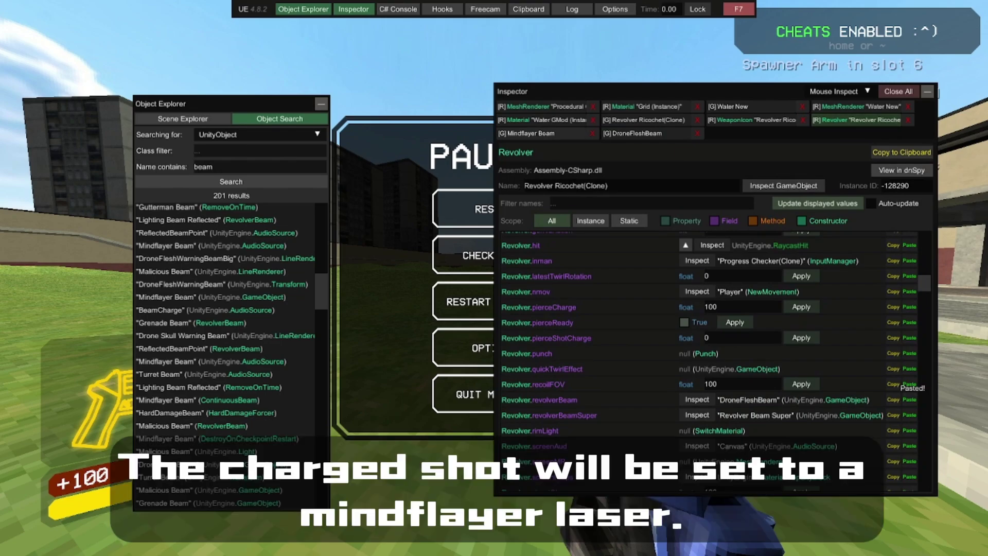
Set the Revolver's revolverBeamSuper to Mindflayer Beam and its coin to null, and return to the game
click(541, 134)
click(857, 120)
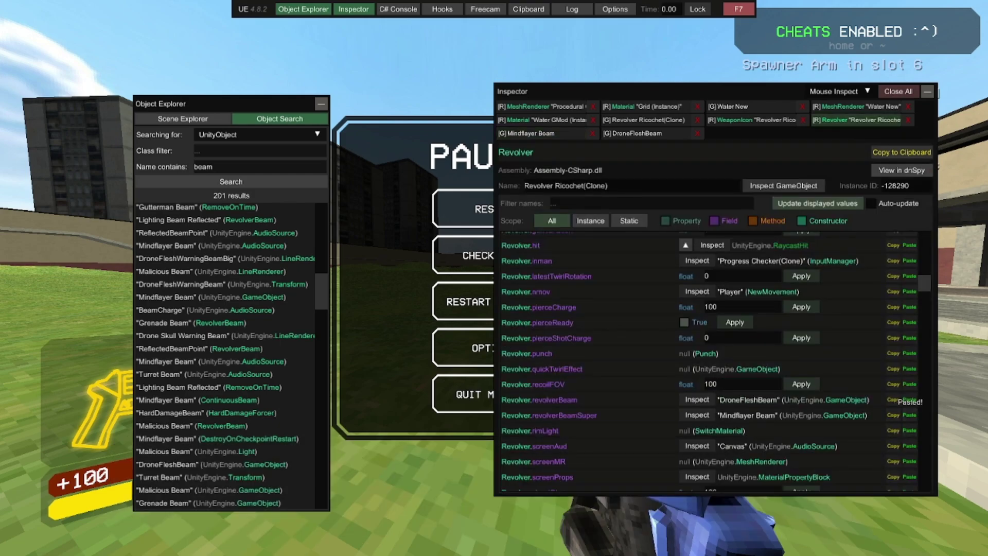
scroll(716, 362, down, 4)
click(894, 356)
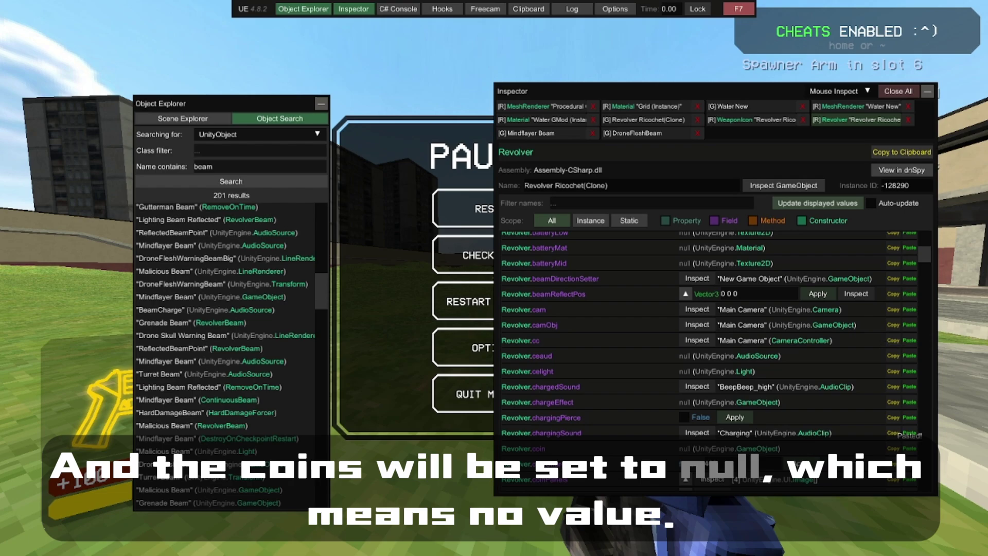
key(F7)
key(Escape)
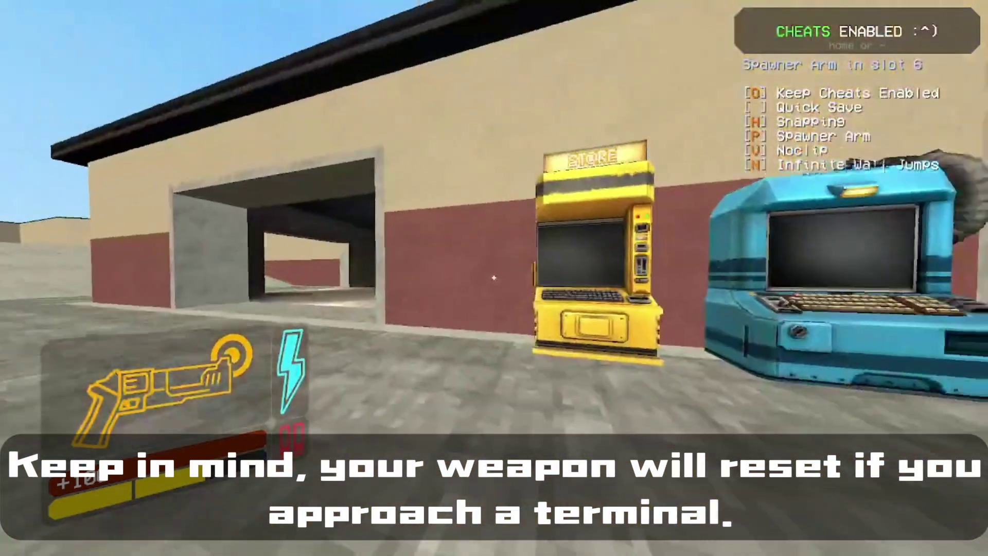
Approach the yellow store terminal and test-fire the revolver there
key(w)
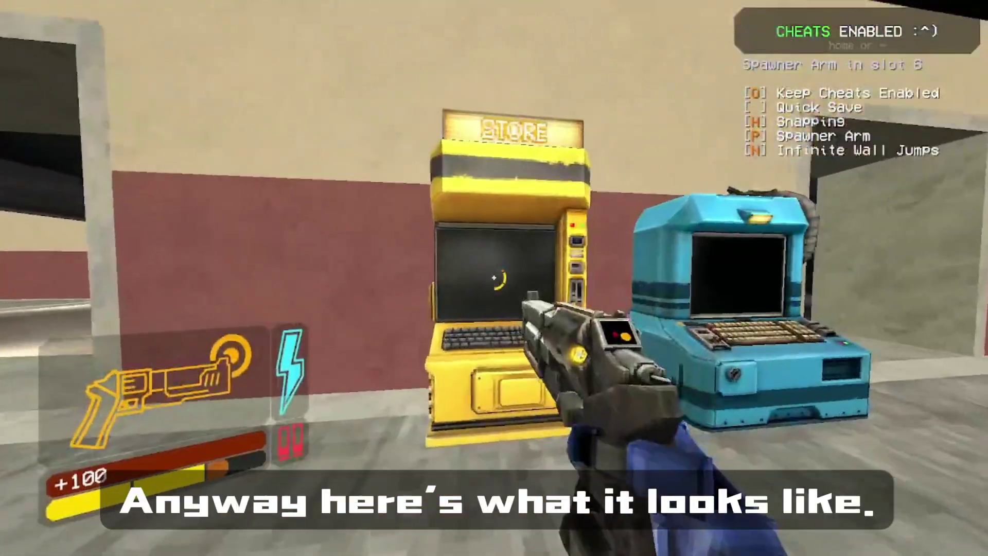
click(479, 282)
click(478, 279)
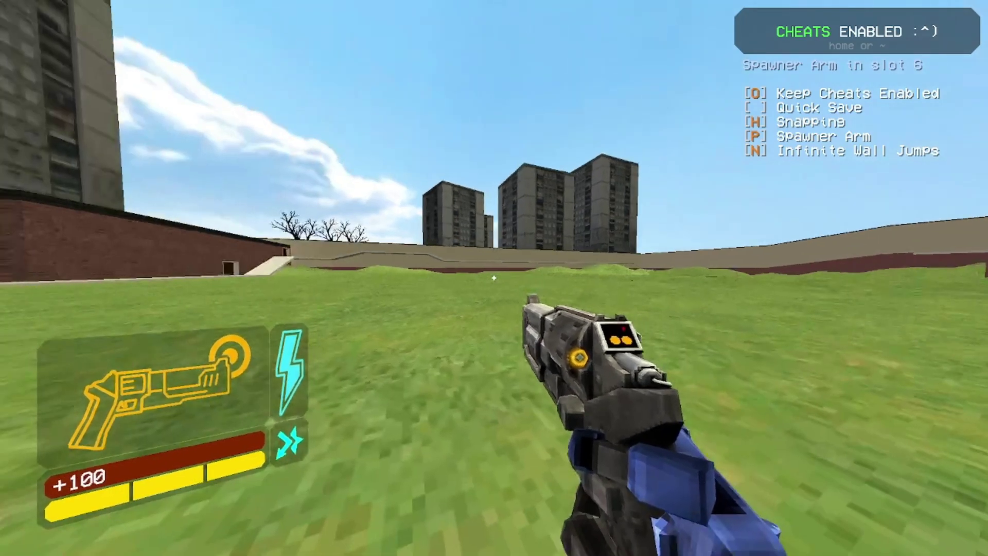
Test the modified revolver by firing across the grass field and at the purple drone
click(494, 278)
click(494, 278)
click(494, 278)
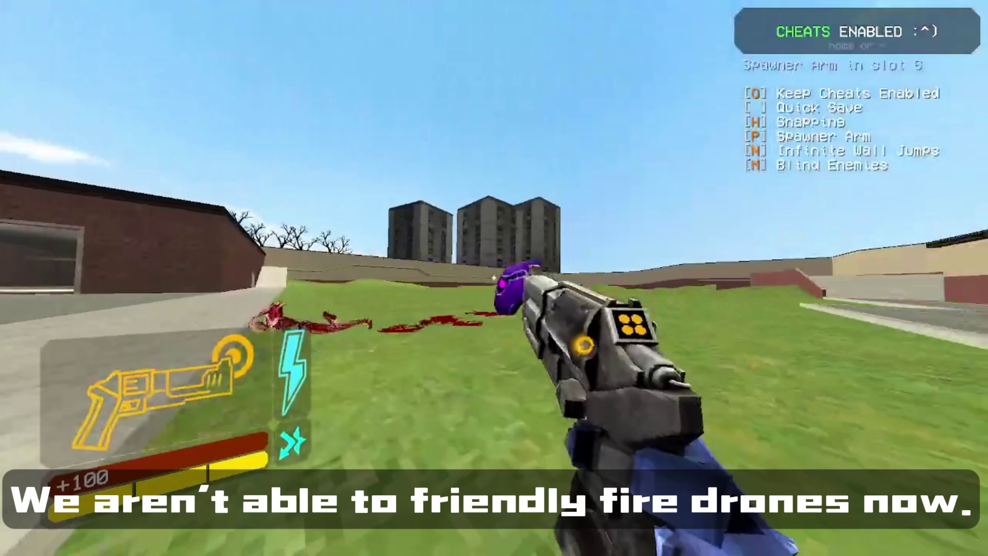
click(494, 278)
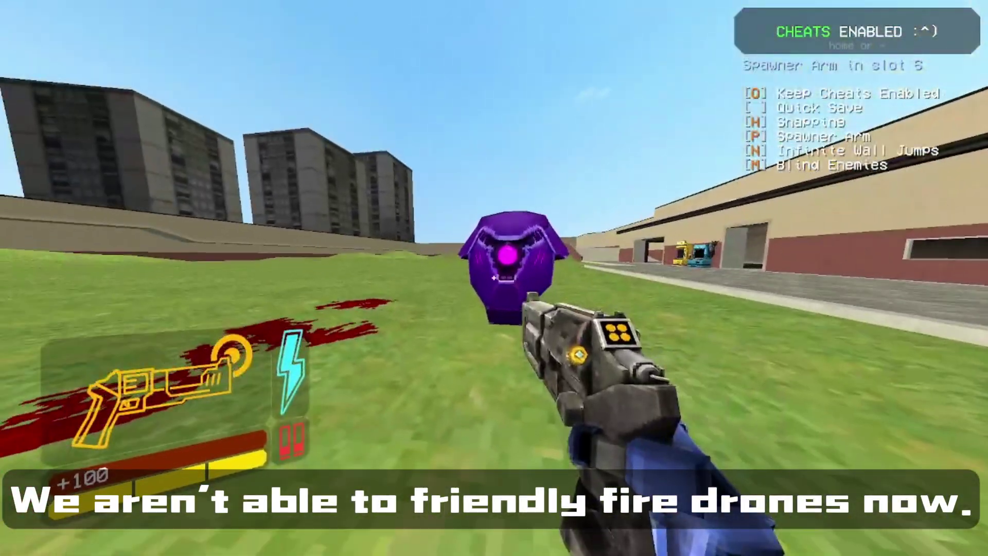
click(494, 278)
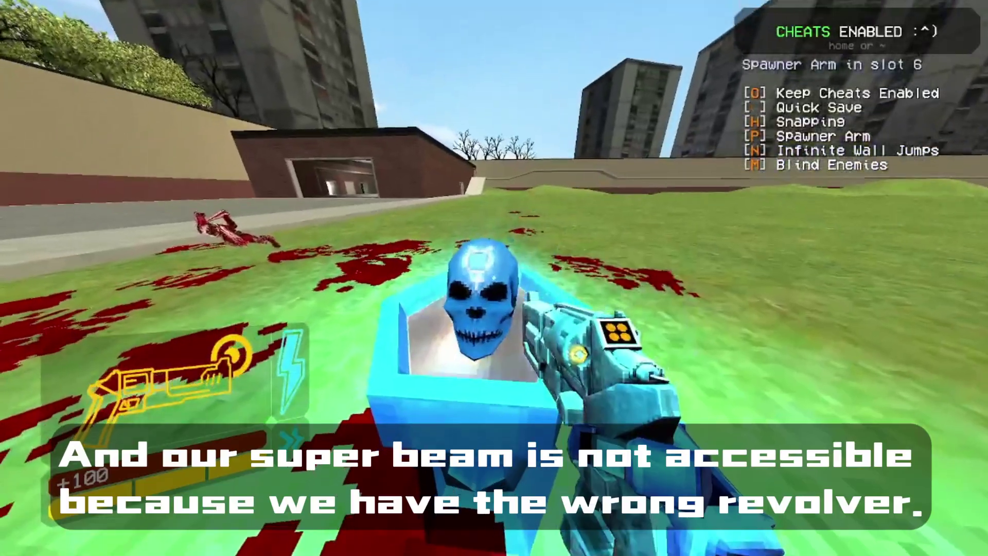
Take the blue skull from its altar and try the revolver's alternate fire
key(f)
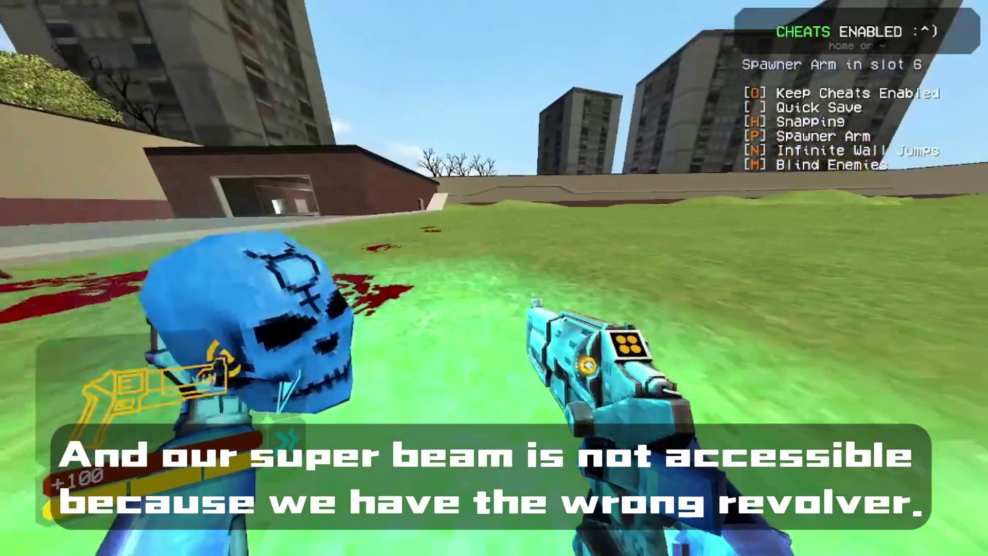
right_click(494, 278)
right_click(494, 278)
right_click(494, 278)
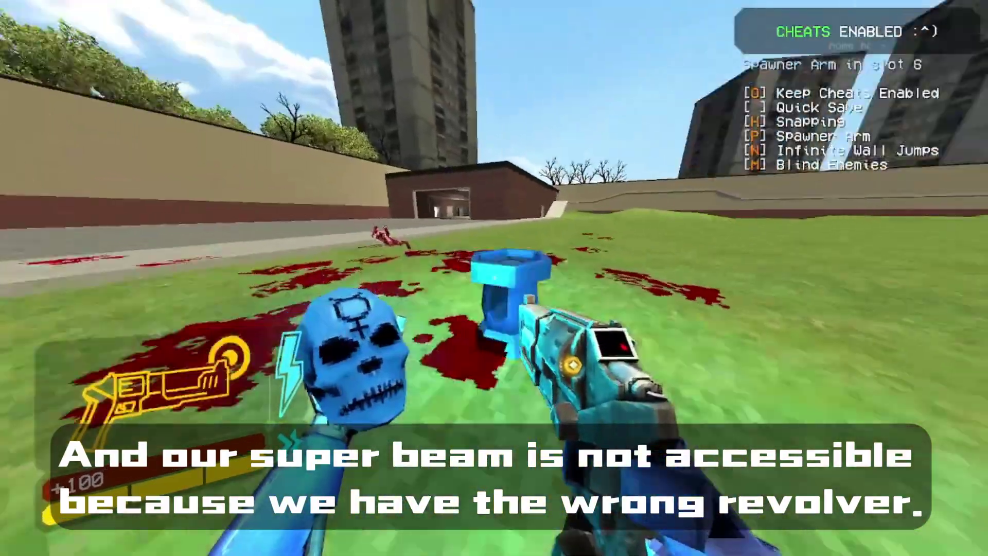
key(f)
right_click(494, 278)
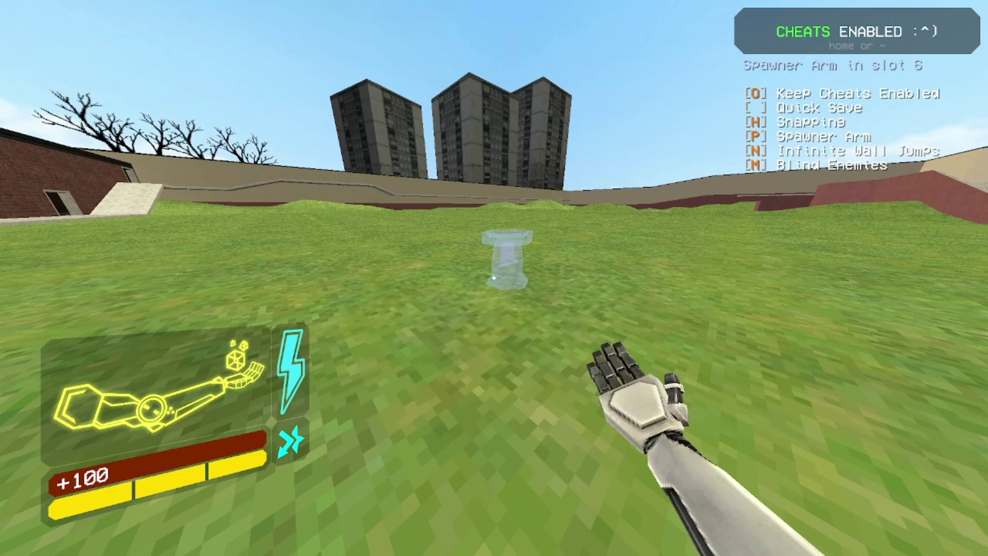
Equip the revolver, check the revolverBeam and revolverBeamSuper fields of its Revolver component and return to the game
key(1)
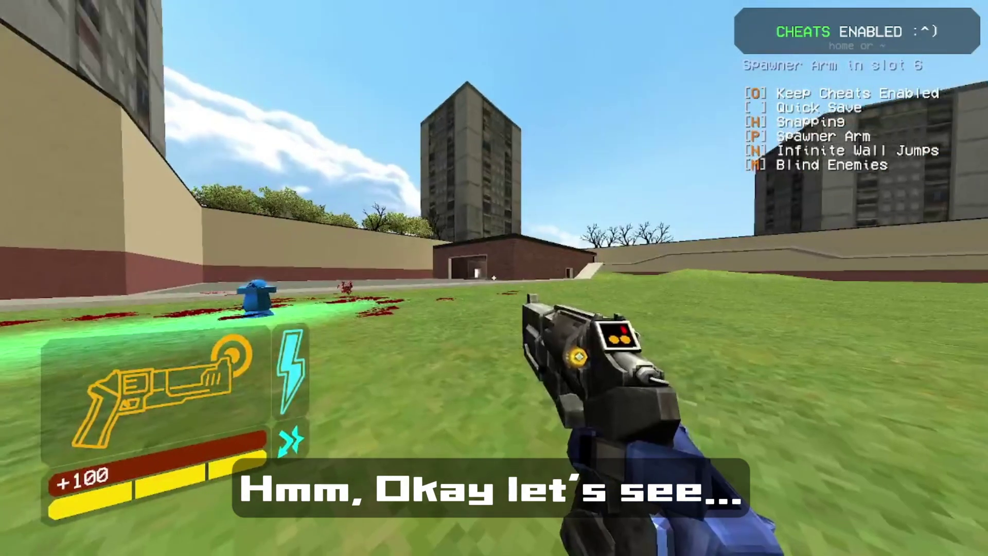
key(F7)
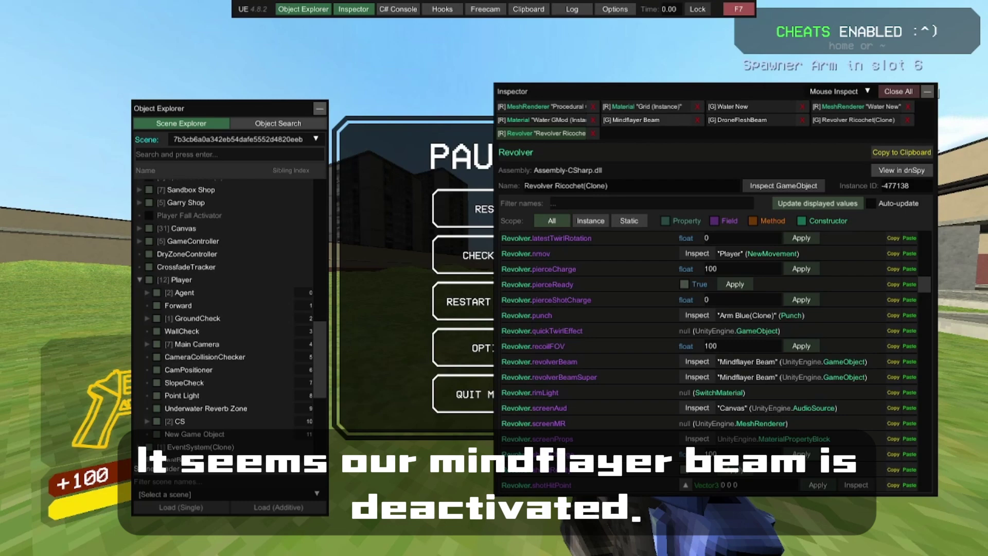
key(Escape)
key(F7)
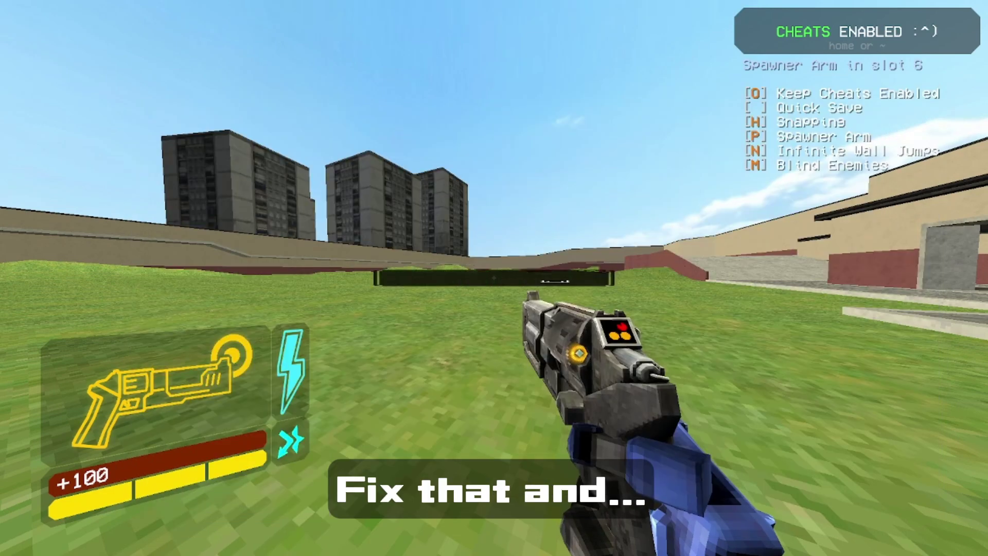
Fire several Mindflayer beams from the revolver across the grass field
click(494, 278)
click(494, 278)
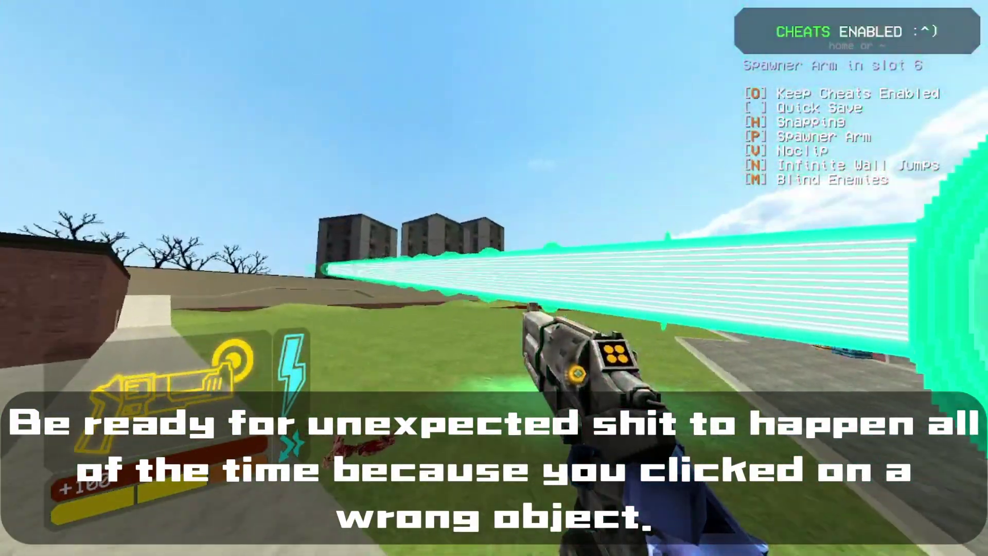
click(494, 278)
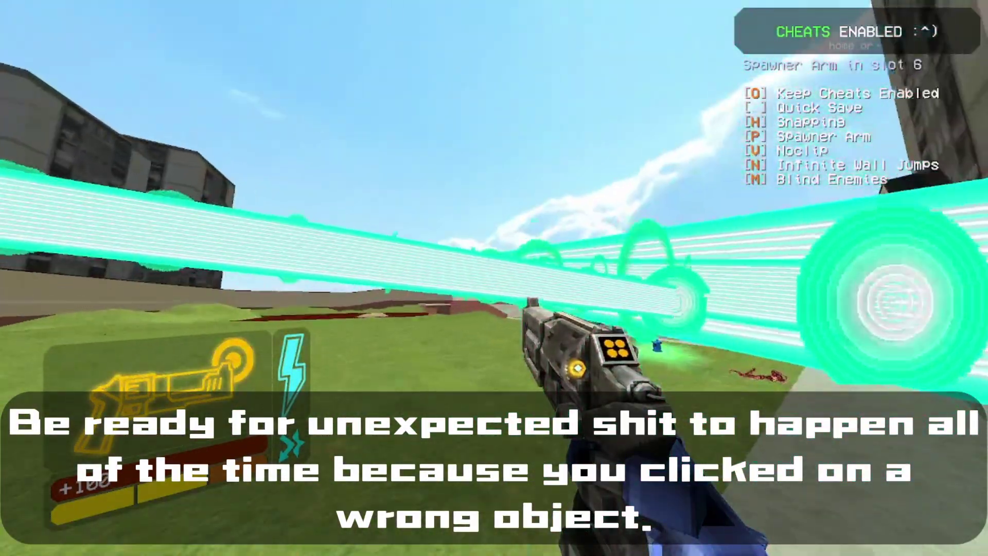
click(494, 278)
click(494, 278)
click(494, 278)
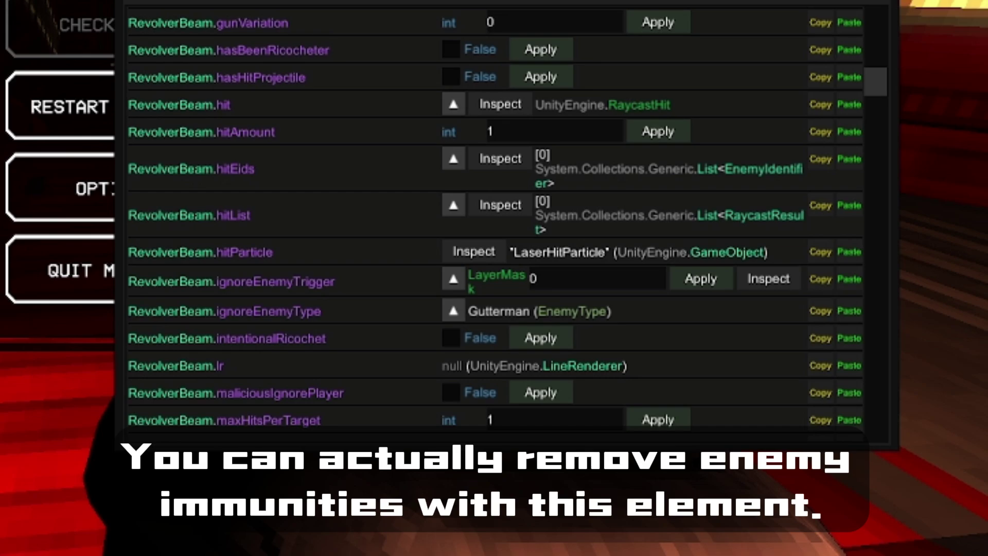
Set ignoreEnemyType to Idol on the Gutterman Beam's RevolverBeam component and apply it
click(454, 311)
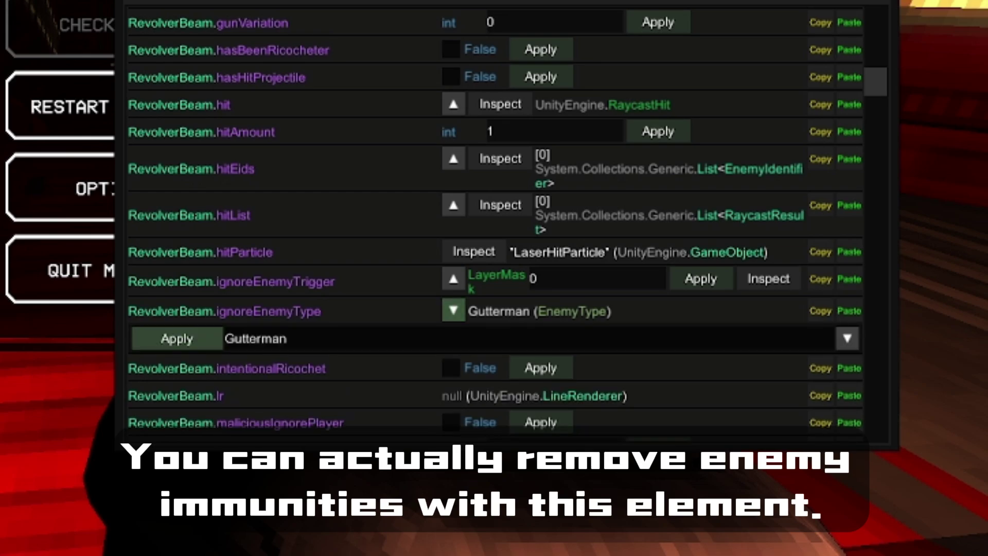
click(847, 338)
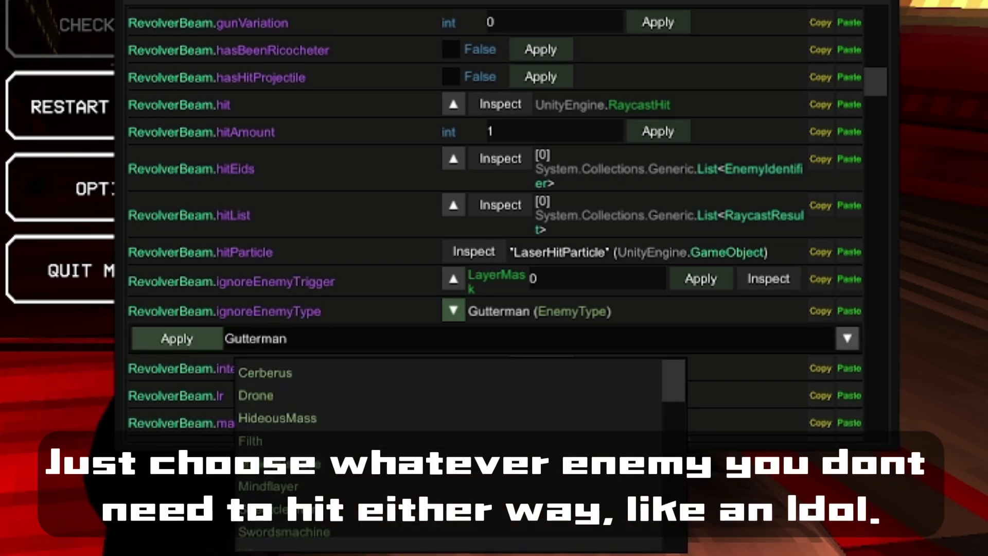
scroll(448, 399, down, 5)
scroll(447, 448, down, 6)
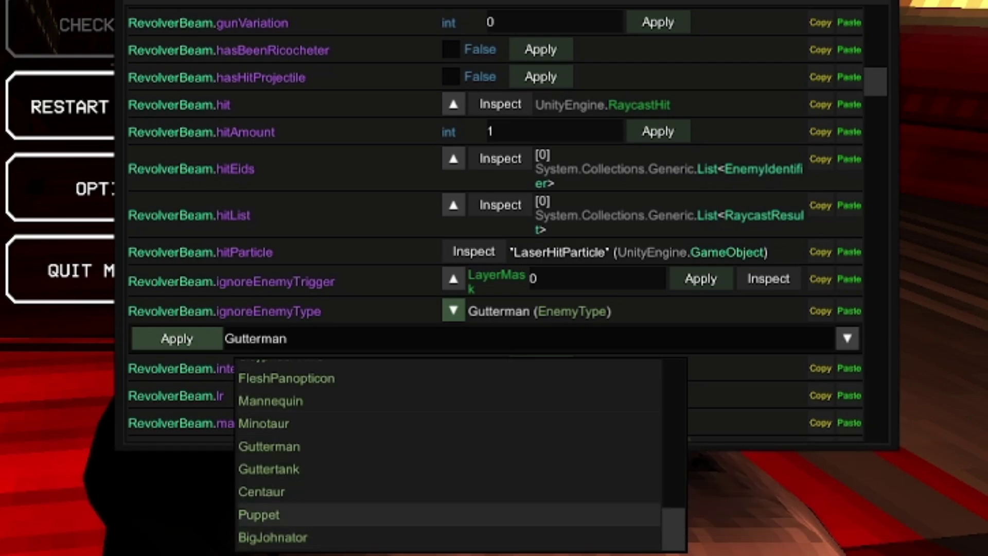
scroll(448, 515, up, 1)
scroll(448, 515, up, 7)
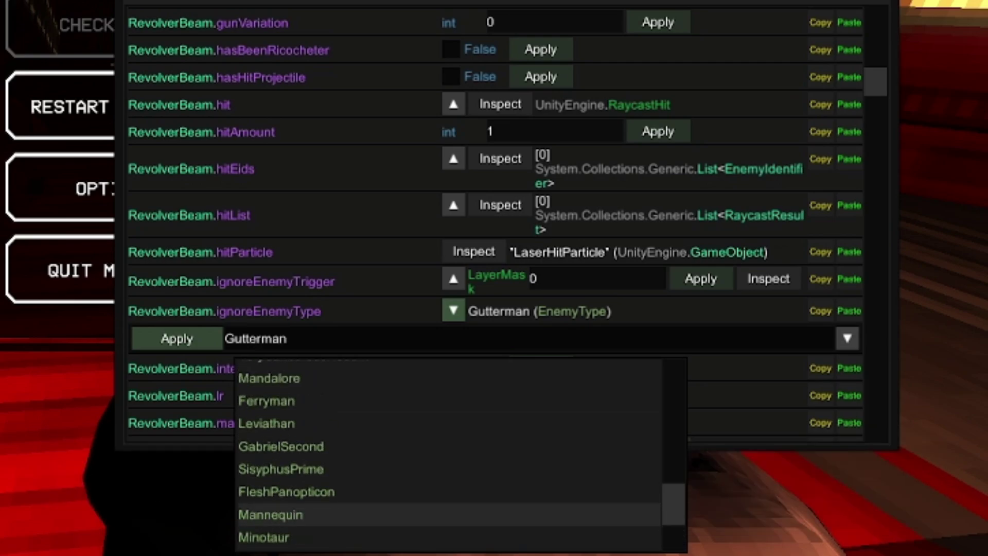
scroll(448, 515, up, 4)
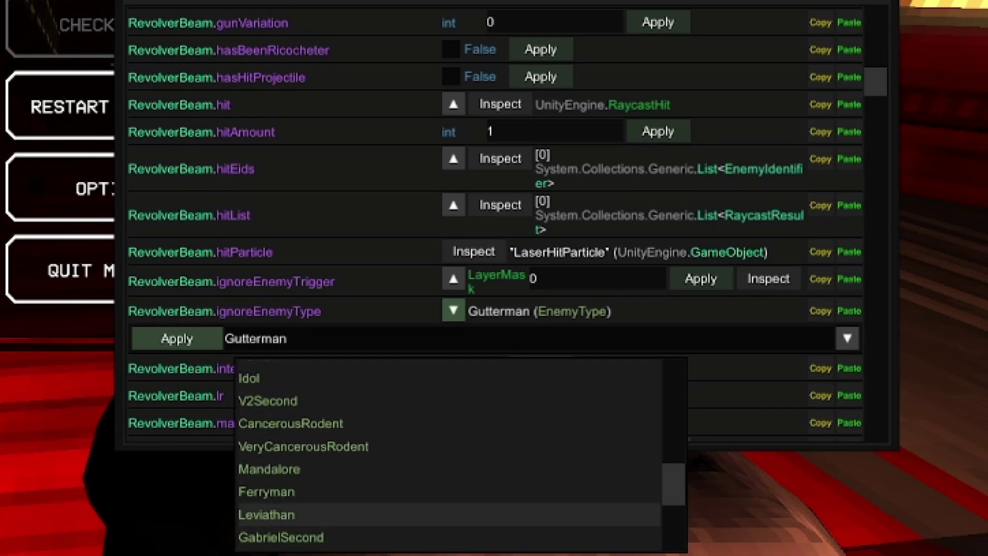
click(448, 446)
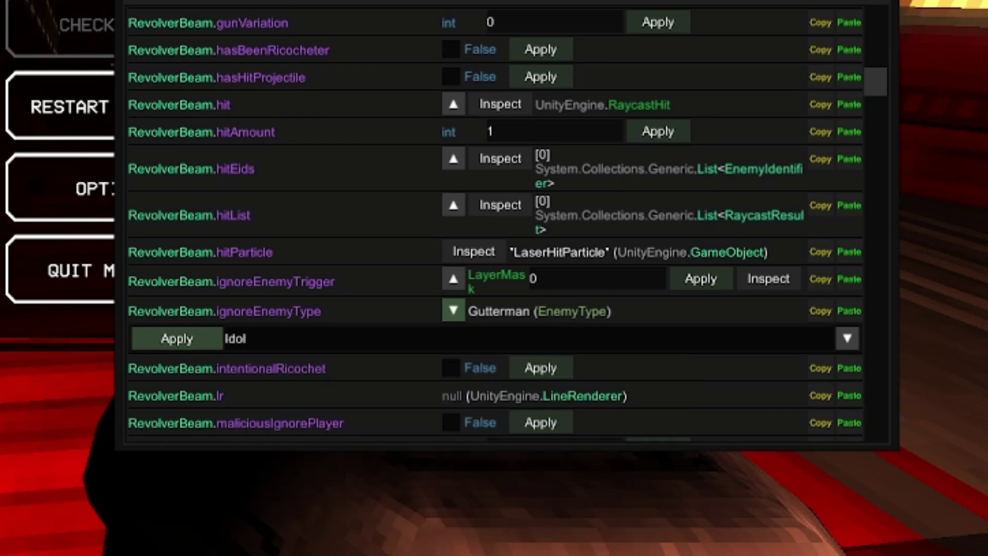
click(177, 338)
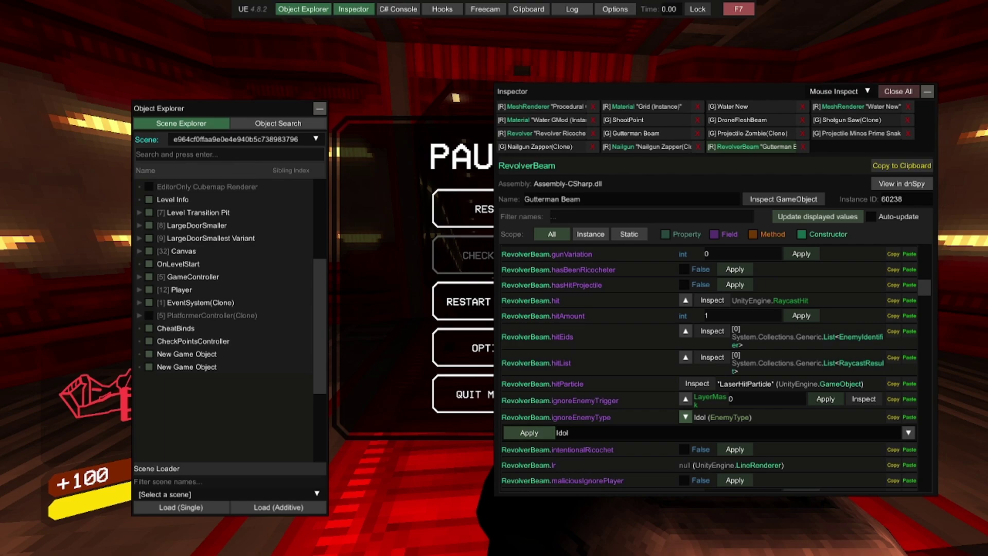
Return to the game and fire several test shots with the edited Gutterman Beam
key(F7)
key(Escape)
click(494, 278)
click(494, 278)
click(495, 278)
click(494, 278)
click(494, 278)
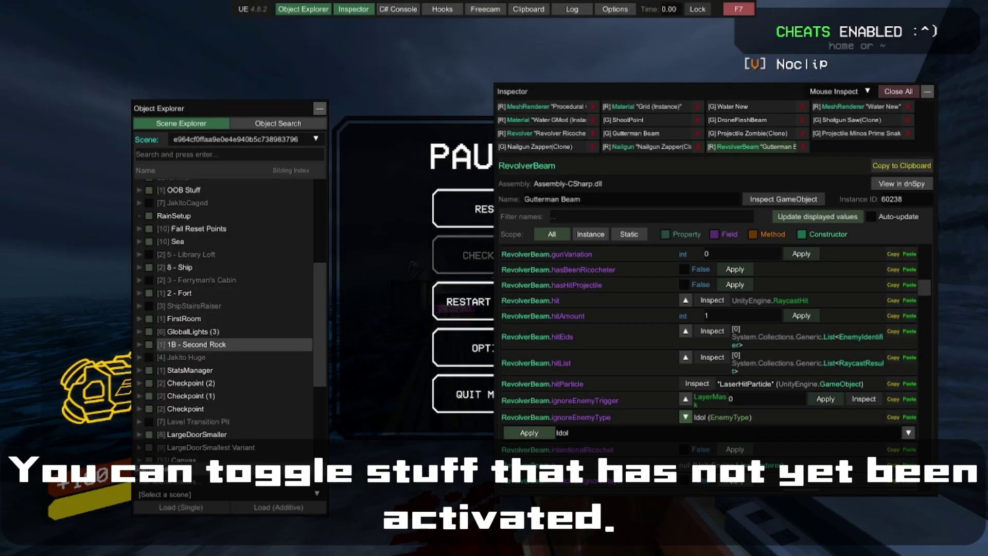
Look through the scene's object list for level sections, return to the game and cross the sea past the wooden pier
scroll(235, 345, up, 5)
scroll(234, 345, up, 3)
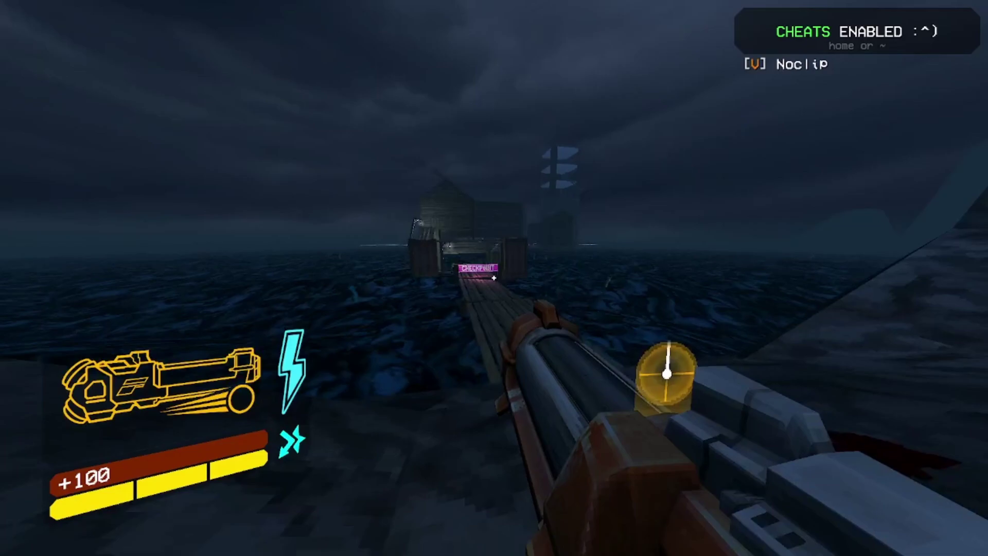
key(w)
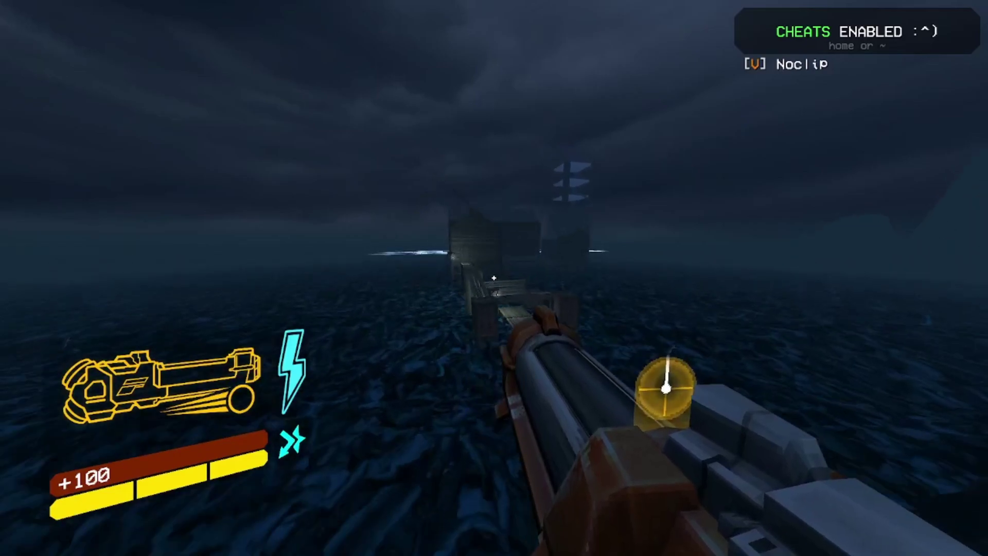
key(w)
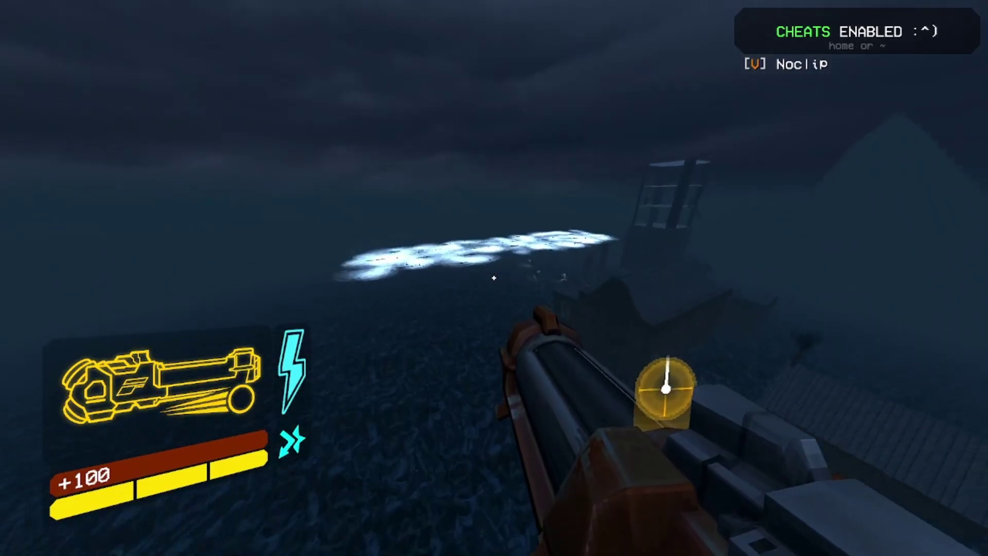
key(w)
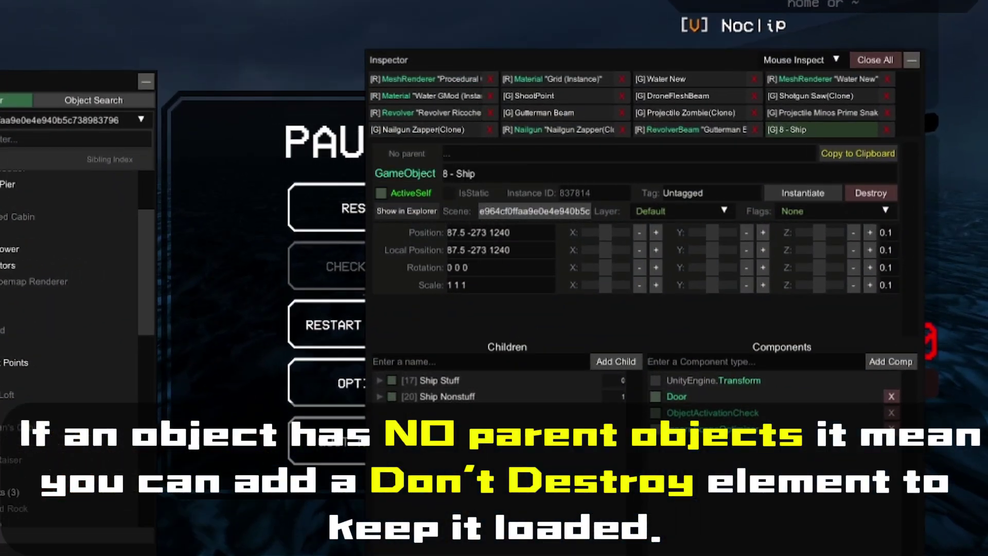
Add a DontDestroy component to the 8 - Ship object
click(721, 362)
text(dont)
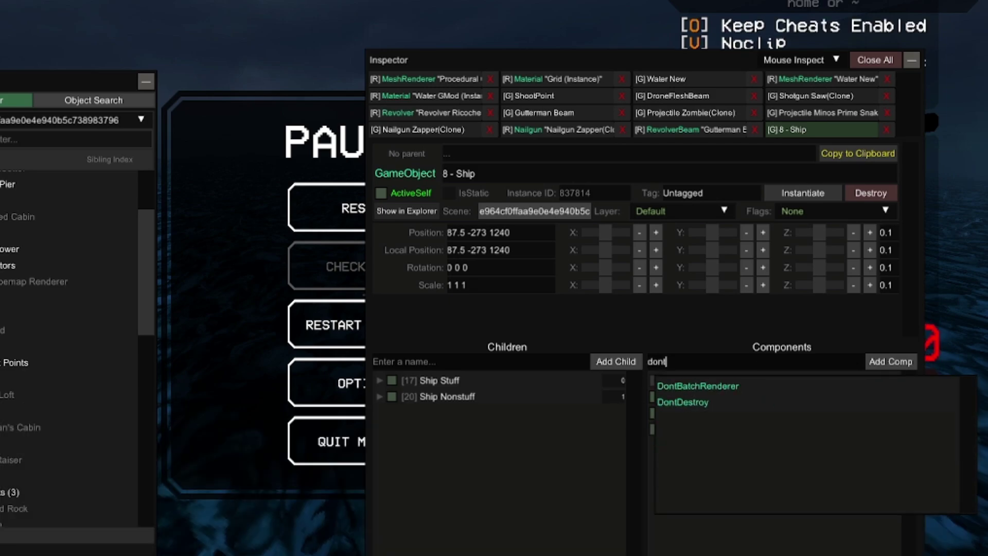
click(683, 402)
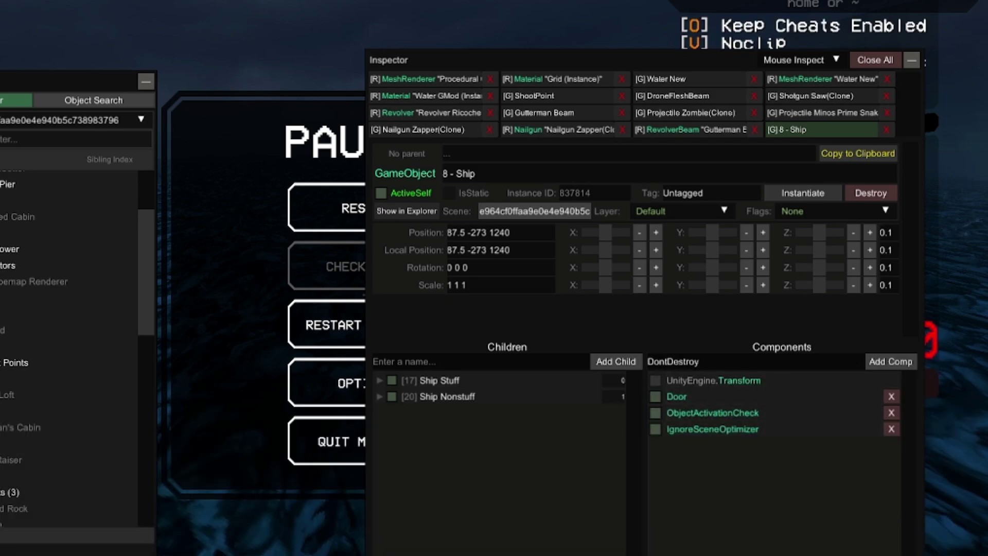
click(891, 362)
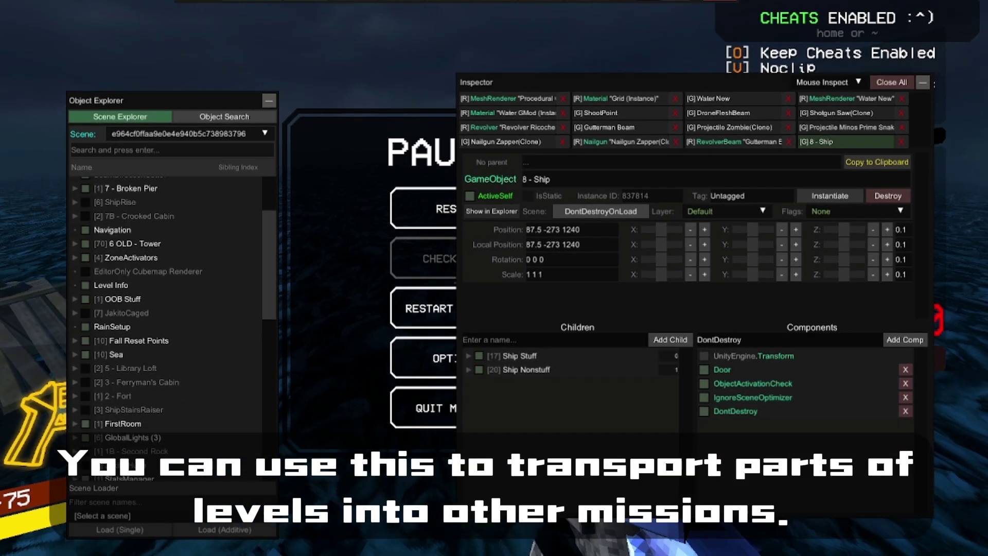
Resume the game, look back at the pier and quit the mission
key(F7)
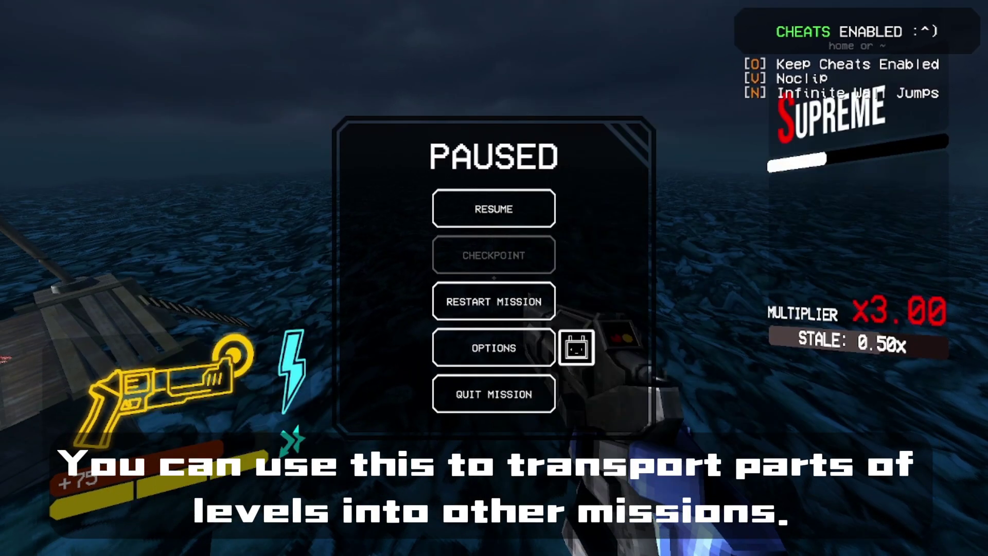
key(Escape)
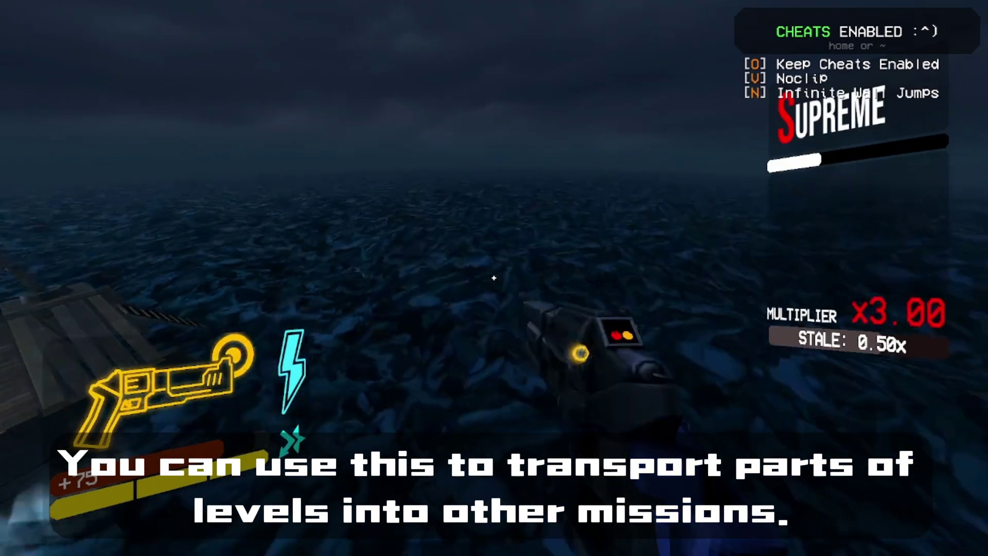
key(s)
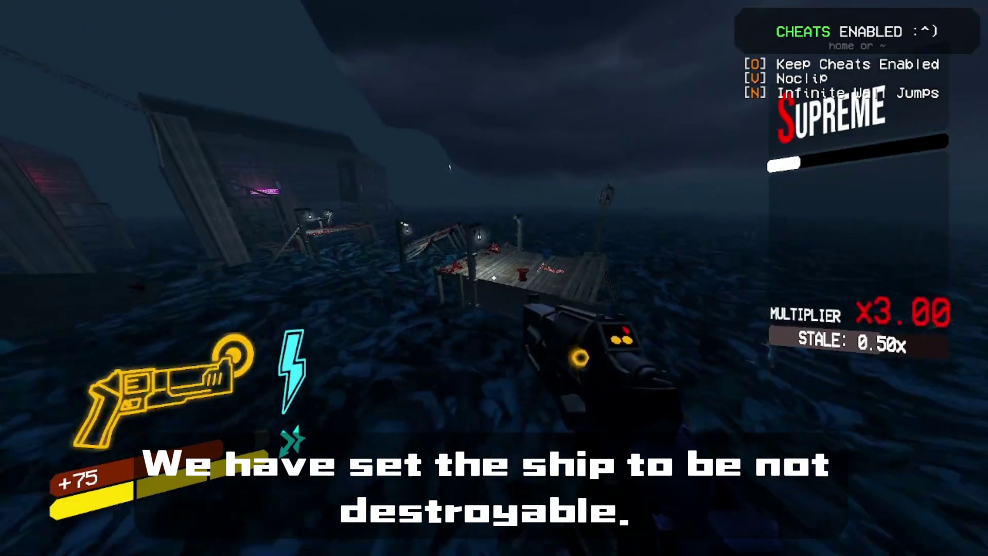
key(Escape)
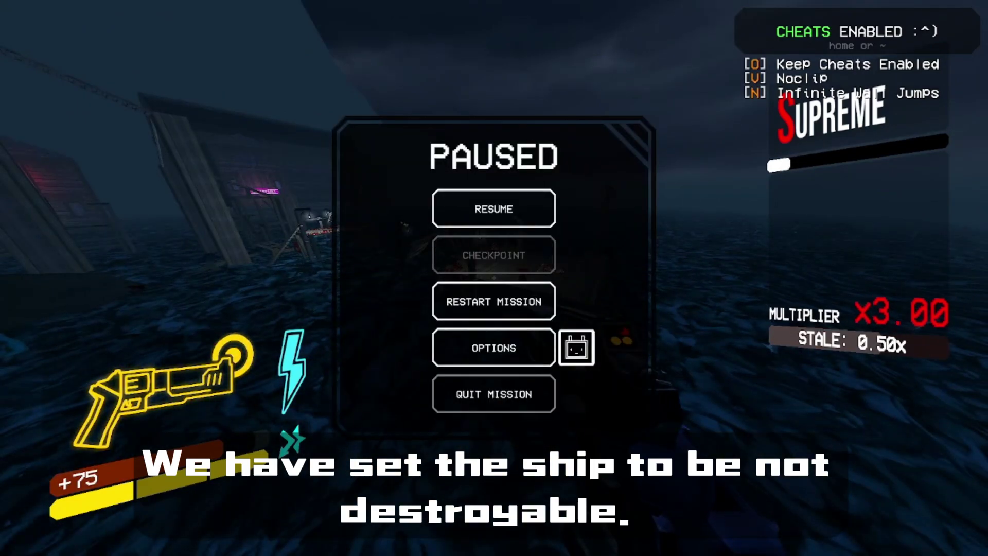
click(494, 394)
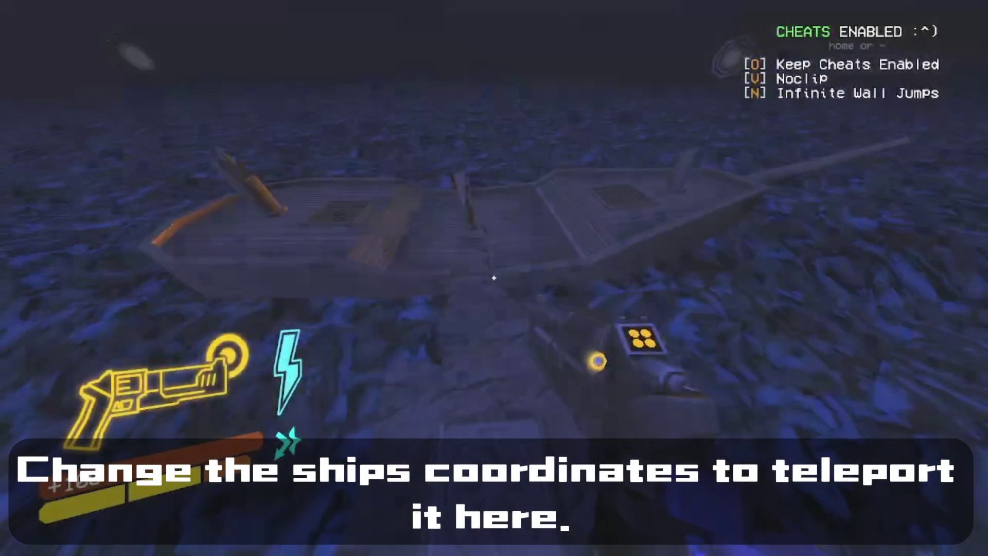
key(Escape)
key(F7)
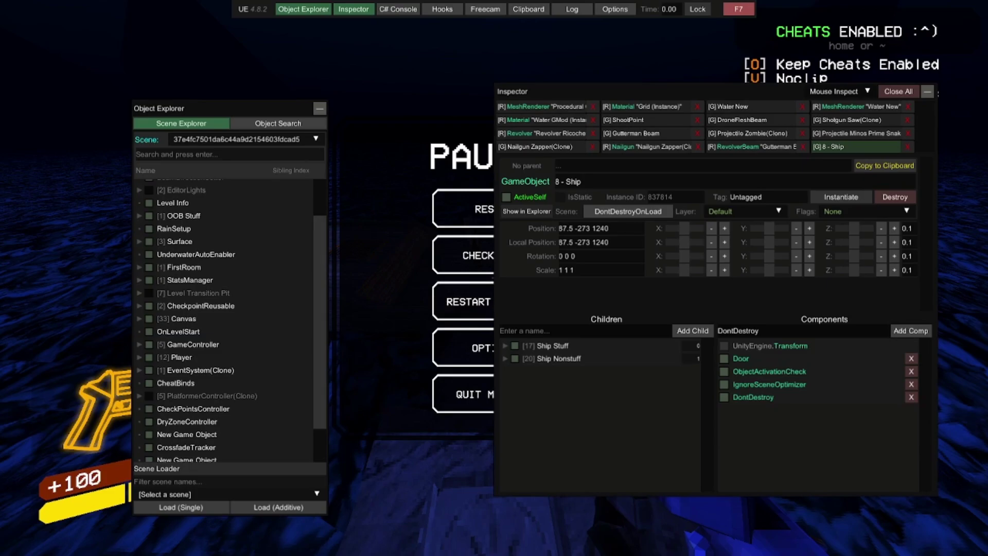
key(F7)
key(Escape)
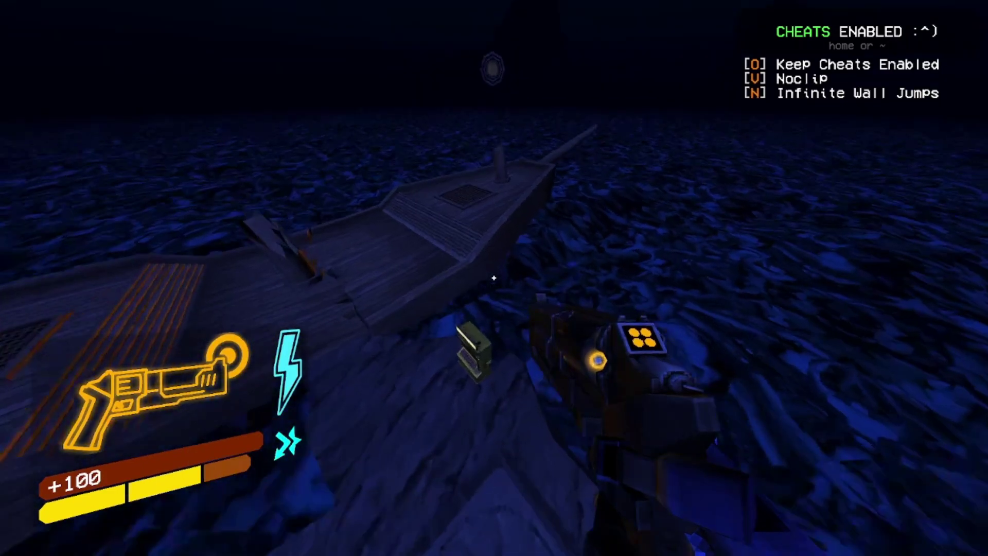
Inspect the nearby Activator object in the world and set the 8 - Ship position to its coordinates, 641.25 690 521.75
key(Escape)
key(F7)
click(840, 91)
click(840, 118)
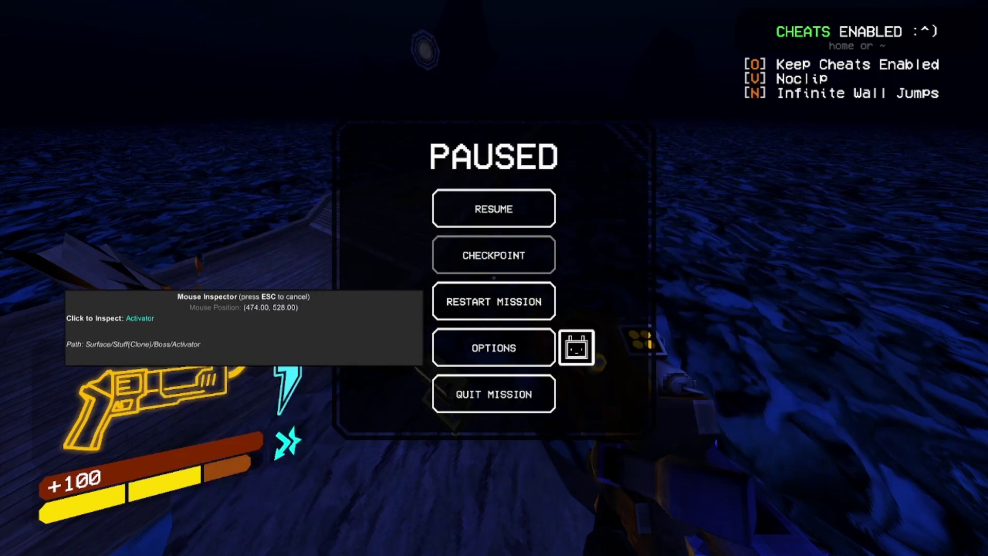
click(164, 293)
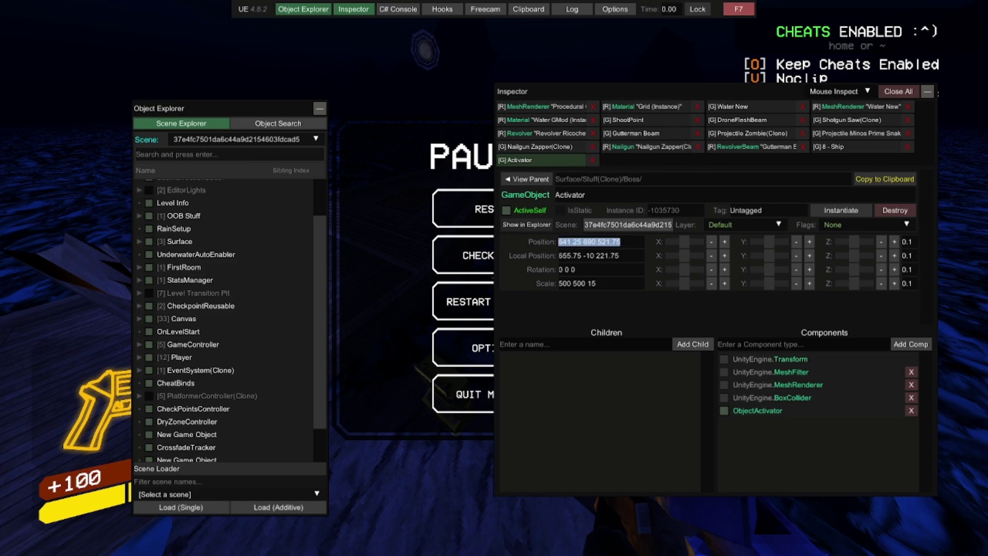
click(856, 147)
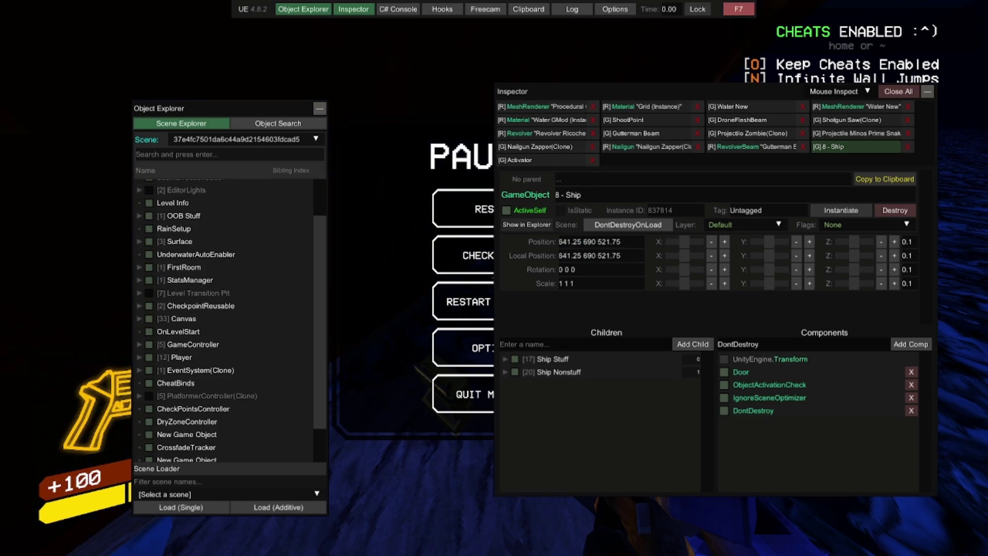
Return to the game and toggle the Noclip cheat
key(F7)
key(Escape)
key(v)
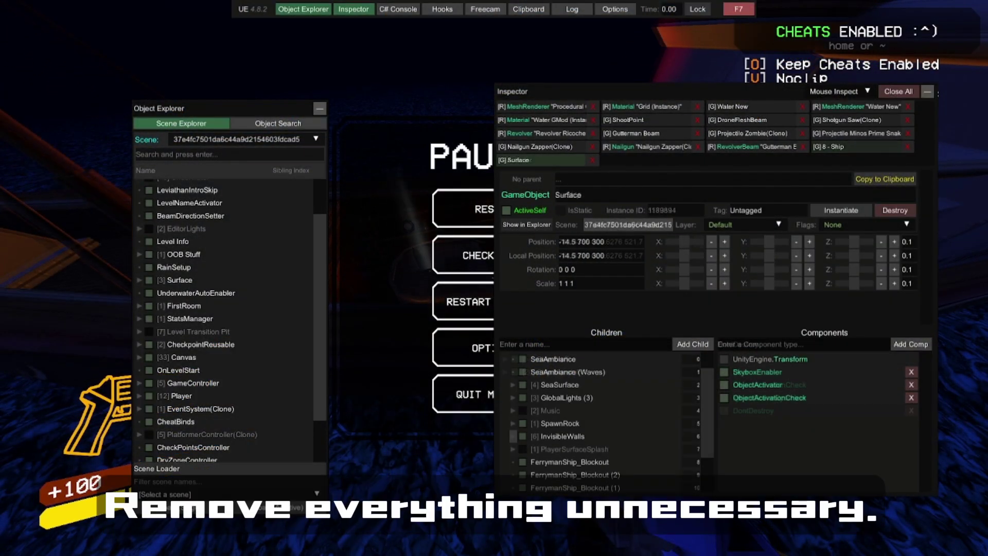
Deactivate the Boat and SpawnRock objects under Surface's Nonstuff group and hide the explorer
scroll(514, 436, down, 3)
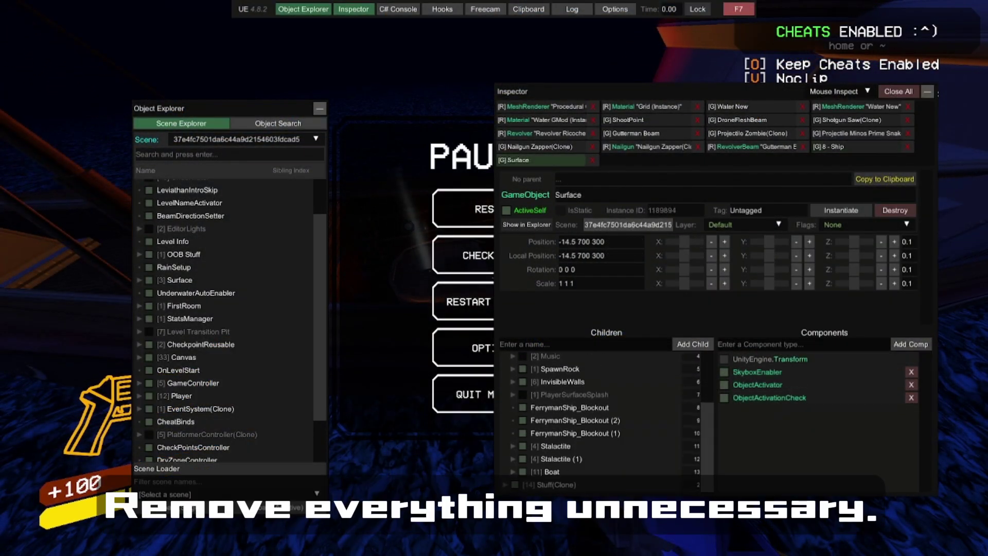
click(523, 472)
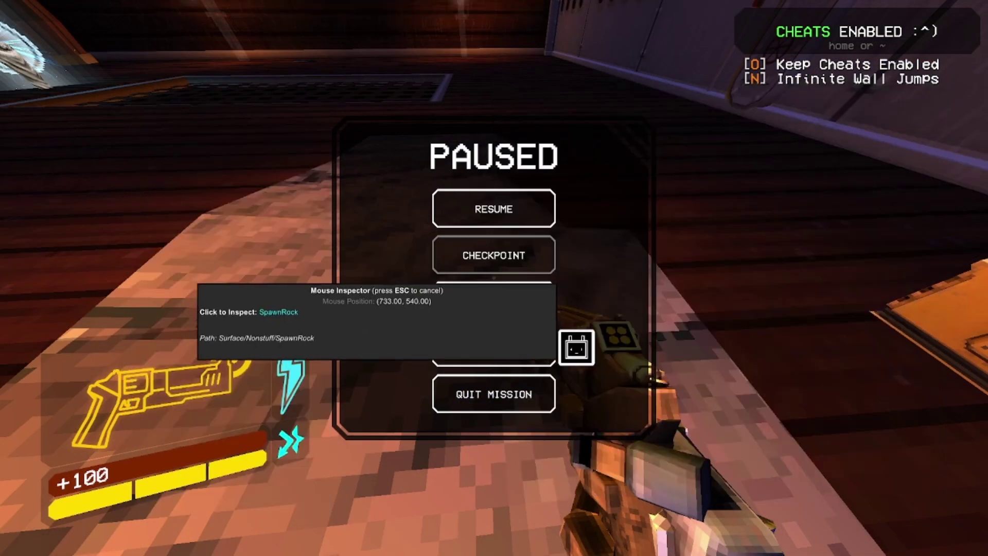
click(256, 271)
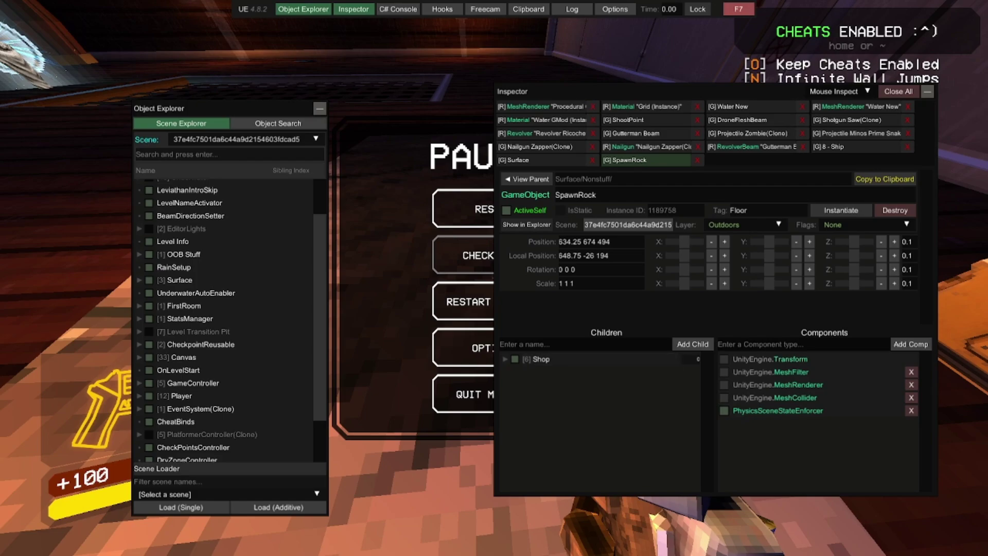
click(527, 179)
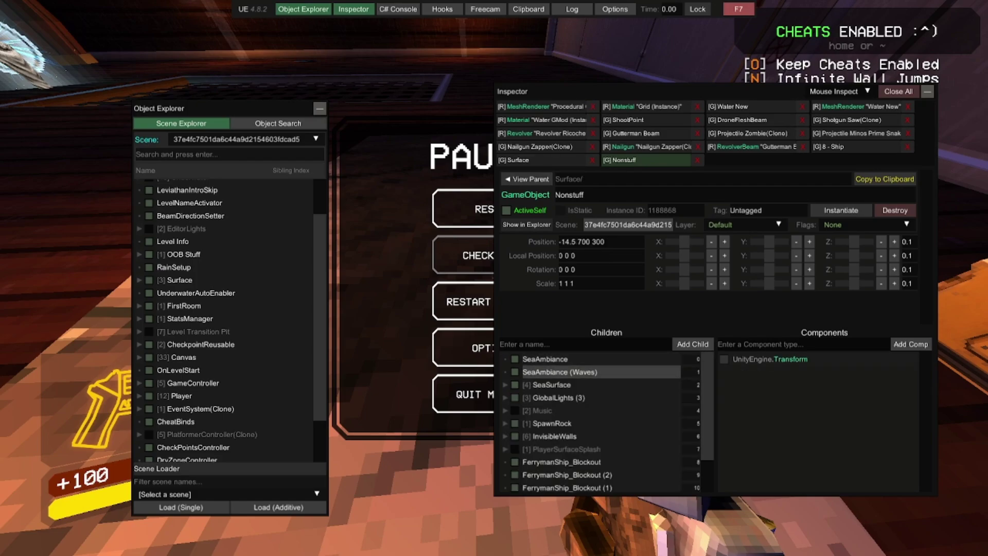
scroll(603, 394, down, 3)
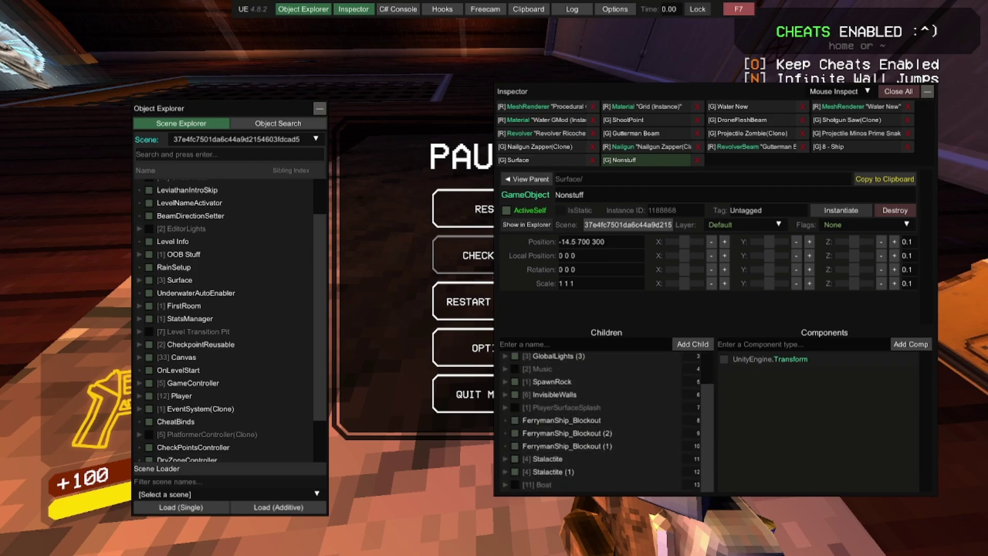
click(515, 382)
key(F7)
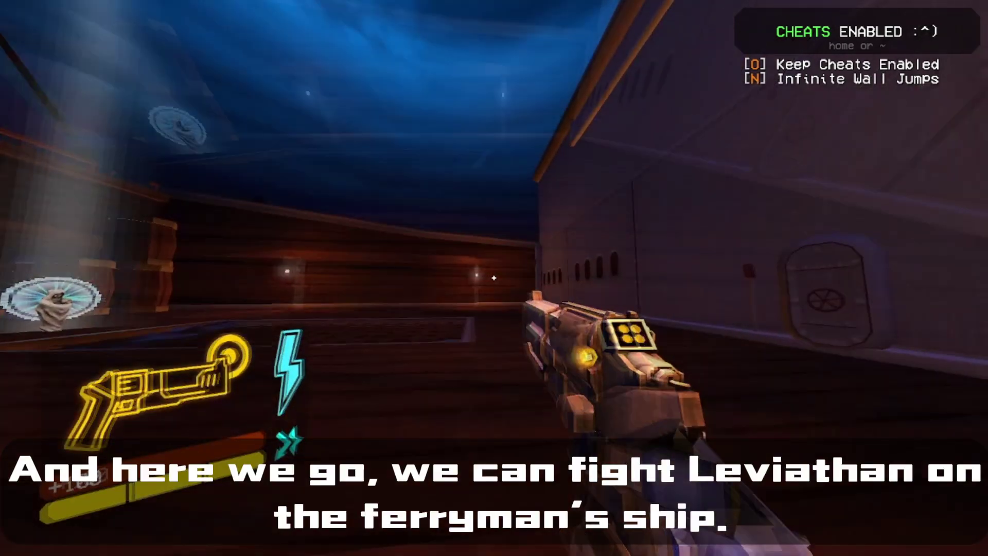
Move around the ferryman's ship deck and fight the Leviathan and the Ferryman
key(w)
key(s)
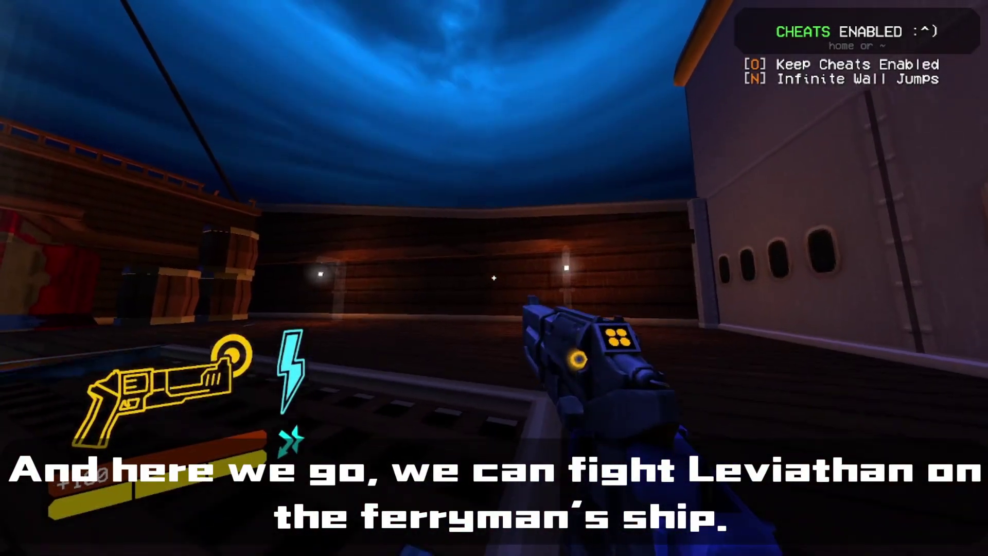
key(w)
key(s)
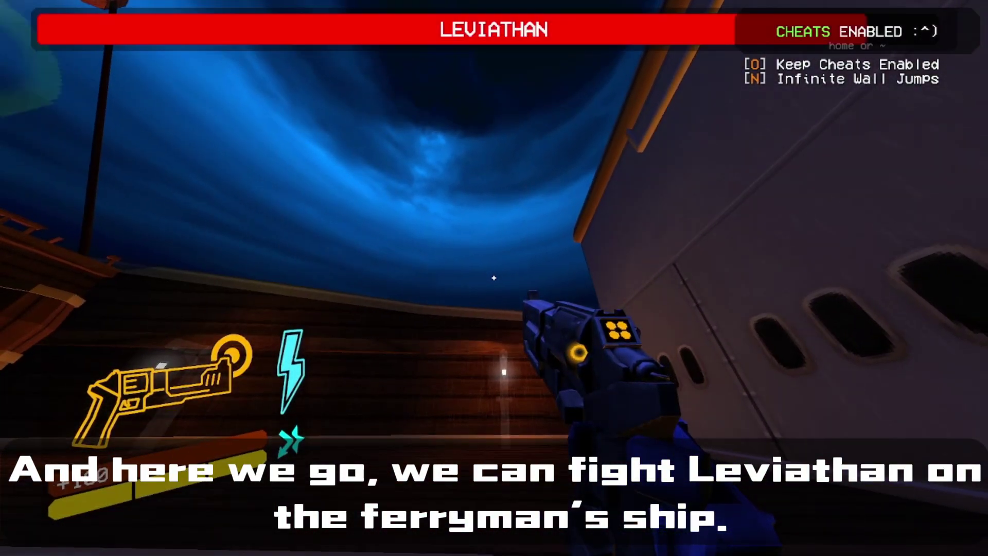
key(s)
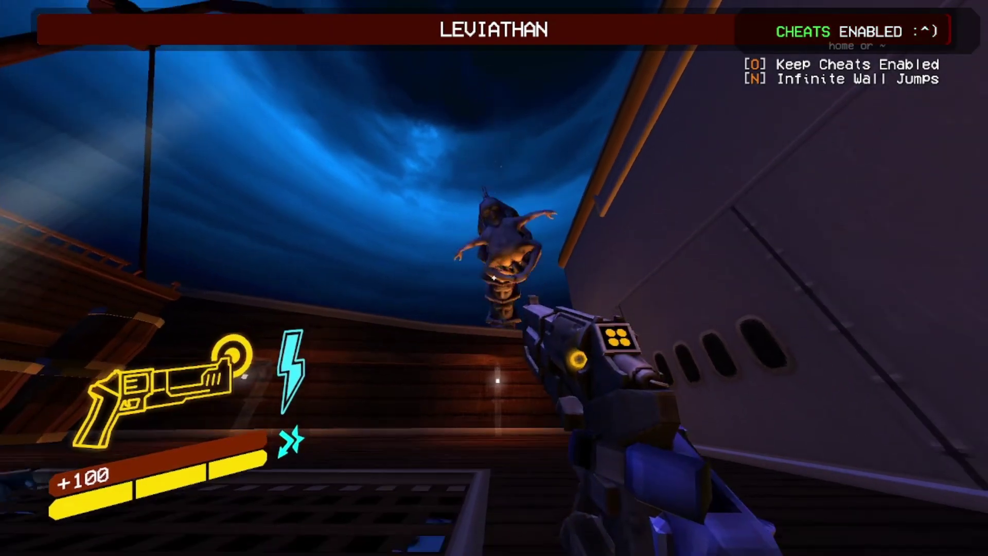
key(w)
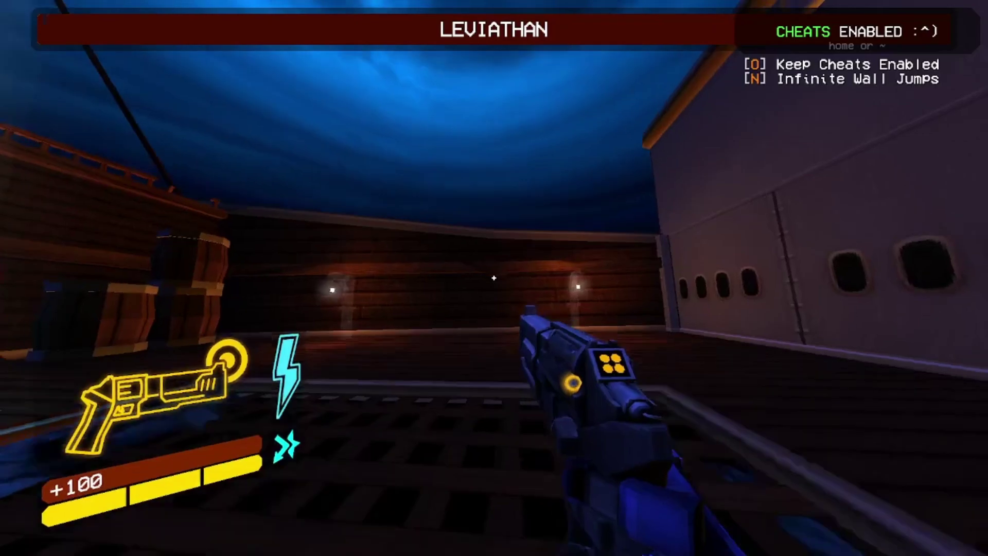
key(shift)
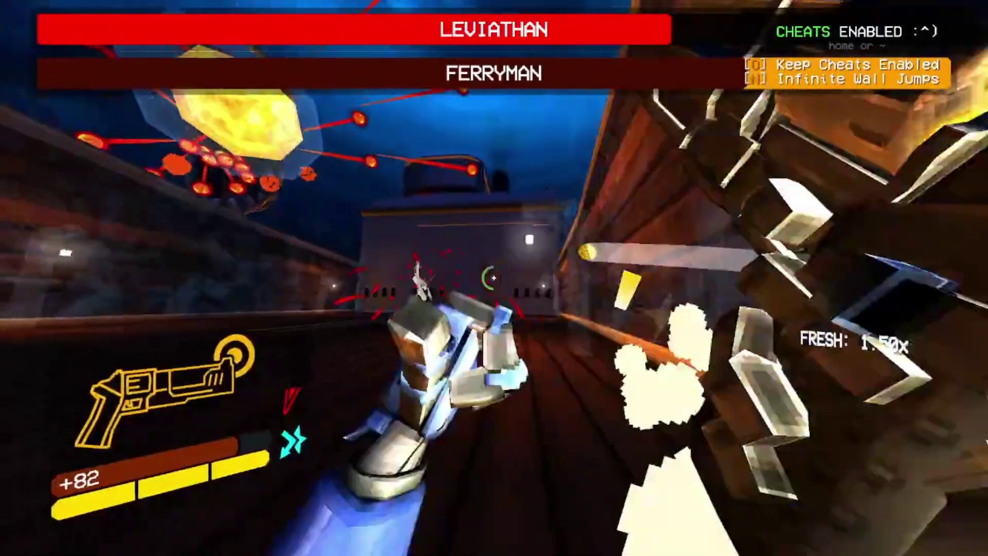
click(494, 278)
key(shift)
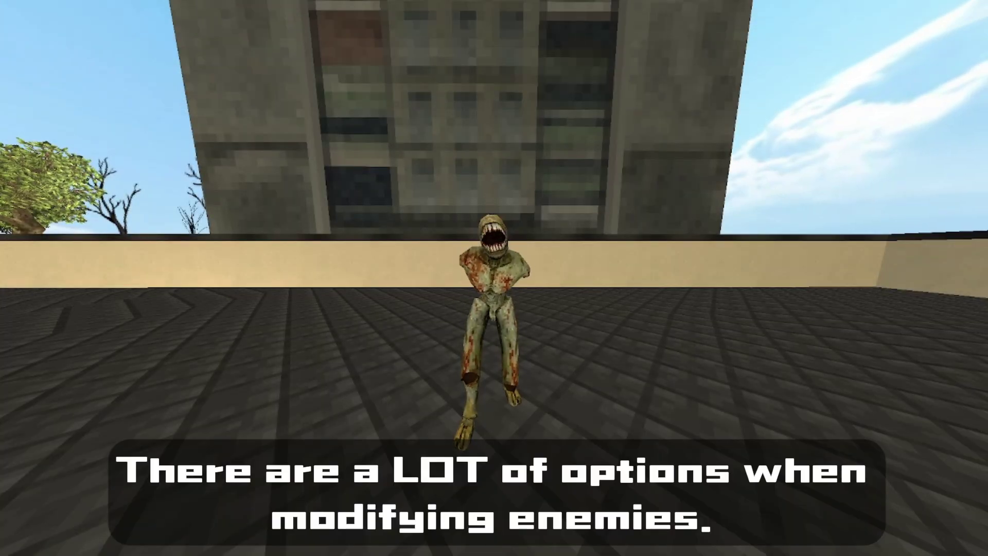
Inspect the Filth enemy in the world to open its Zombie(Clone) object and pause the game
key(F7)
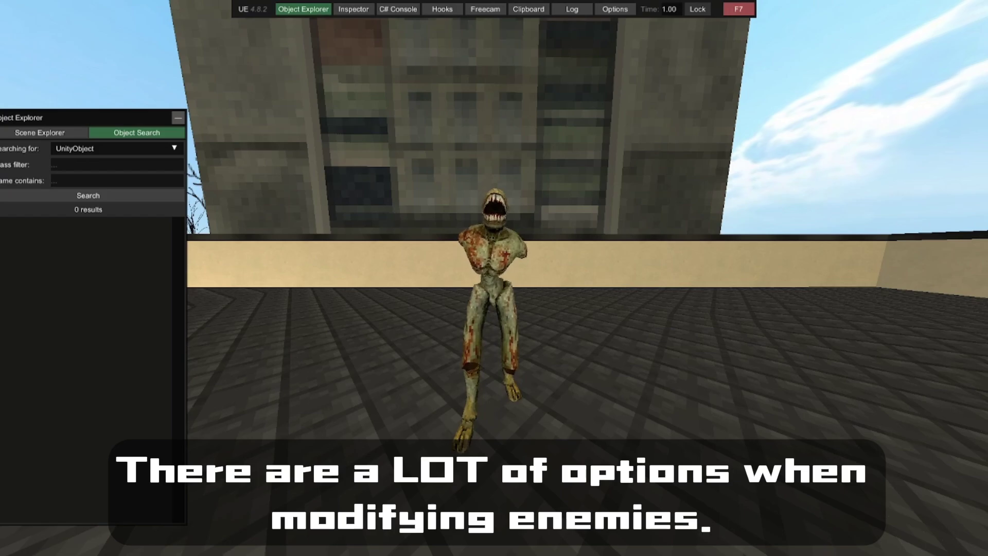
key(Escape)
click(354, 9)
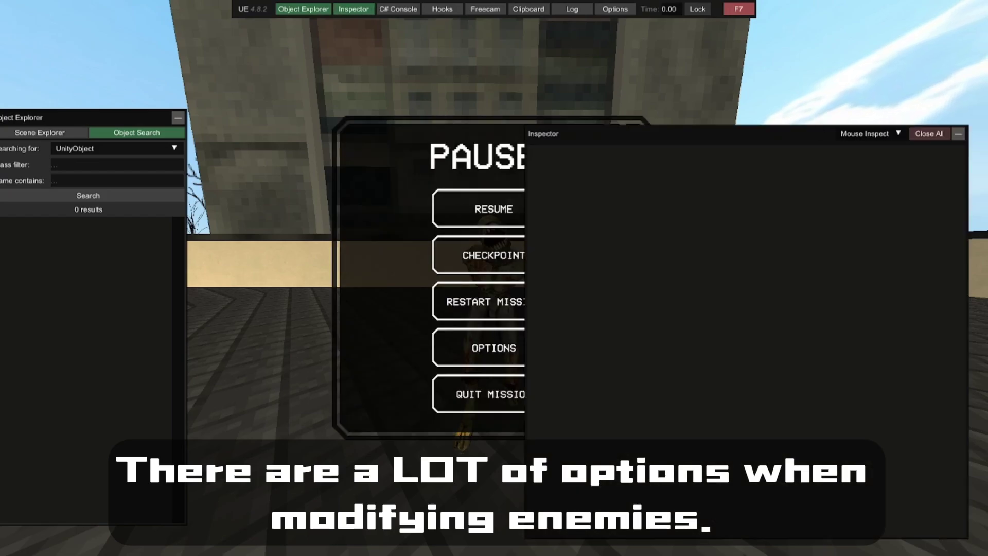
click(870, 134)
click(856, 158)
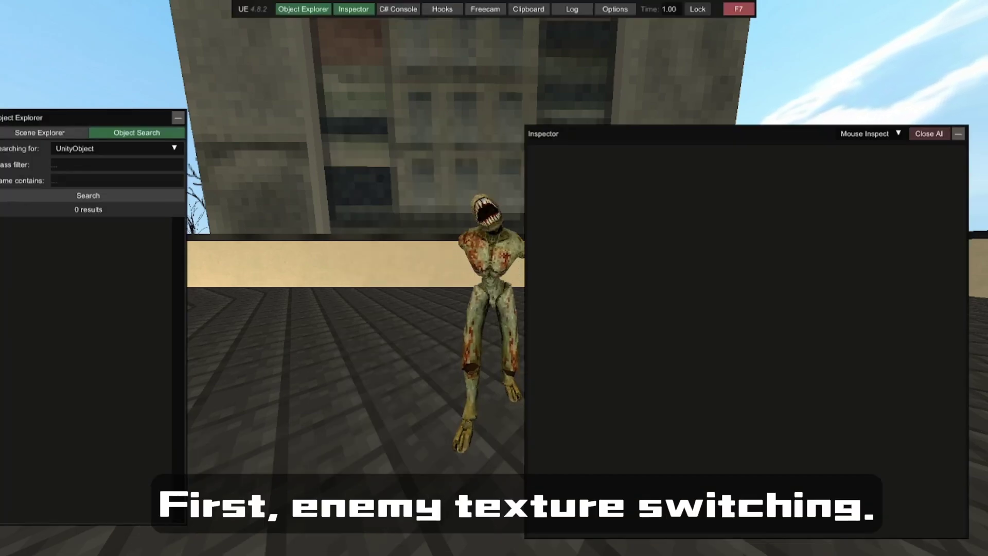
click(870, 133)
click(855, 160)
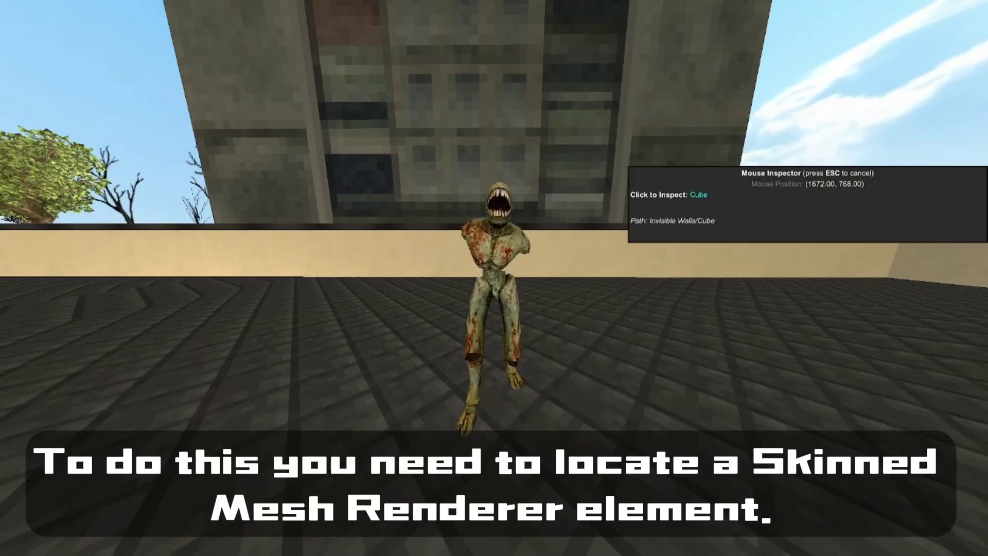
click(728, 202)
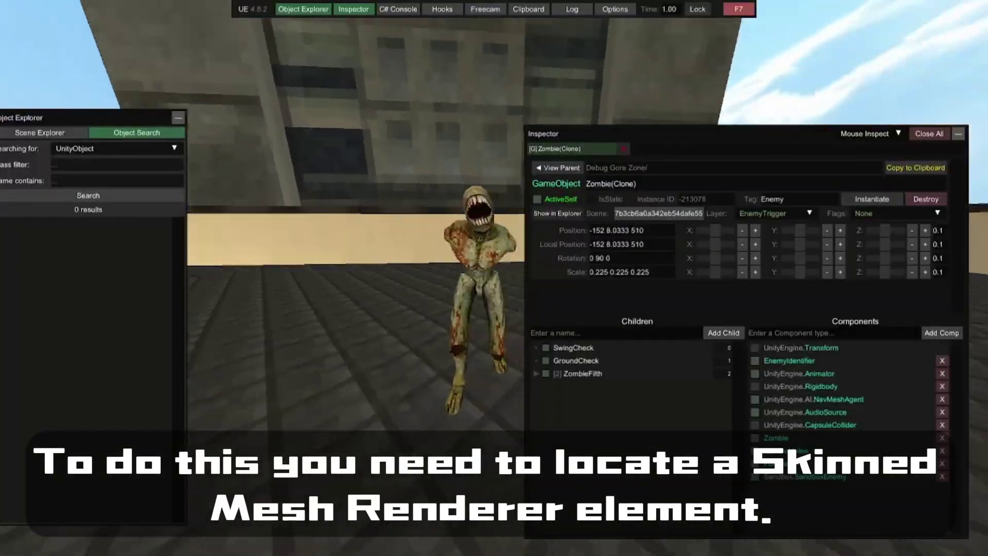
key(Escape)
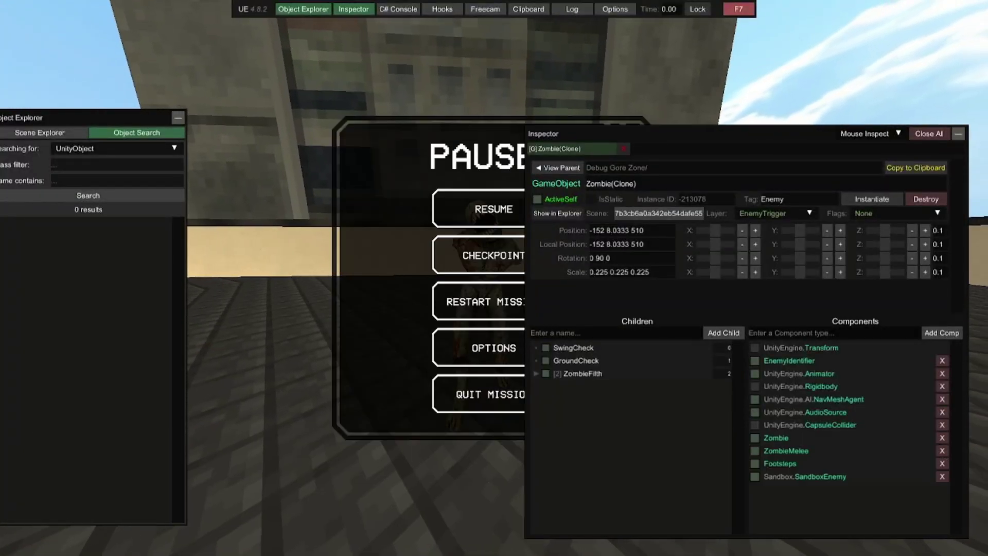
Open the SkinnedMeshRenderer of ZombieFilth's Melee_Husk child and inspect its Filth Mouth Open material
drag(690, 133, 685, 65)
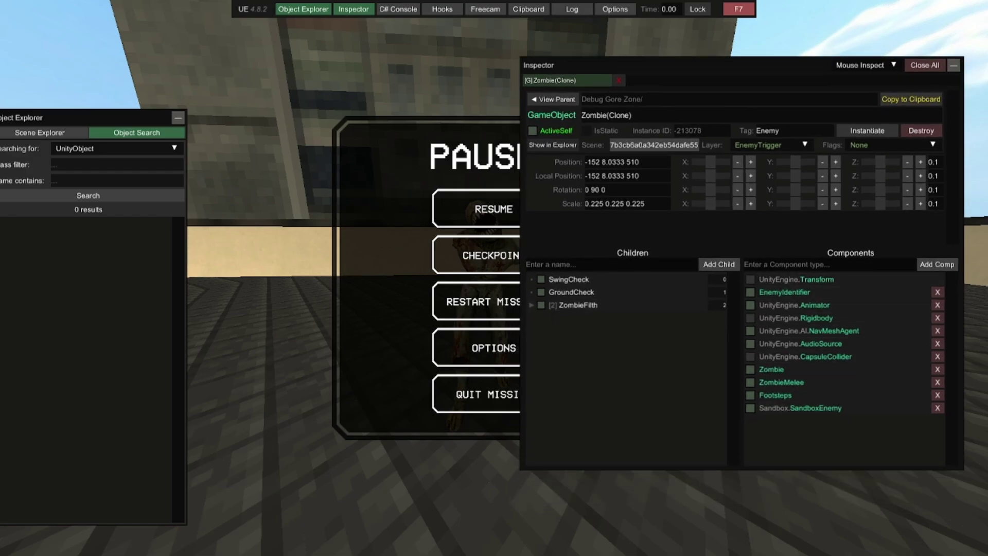
click(531, 305)
click(582, 331)
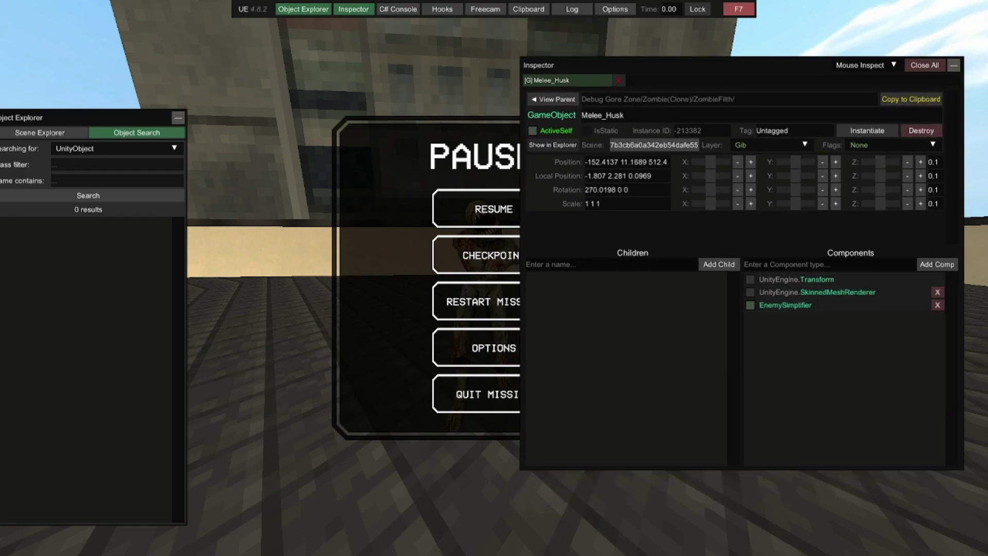
click(838, 292)
scroll(741, 322, down, 10)
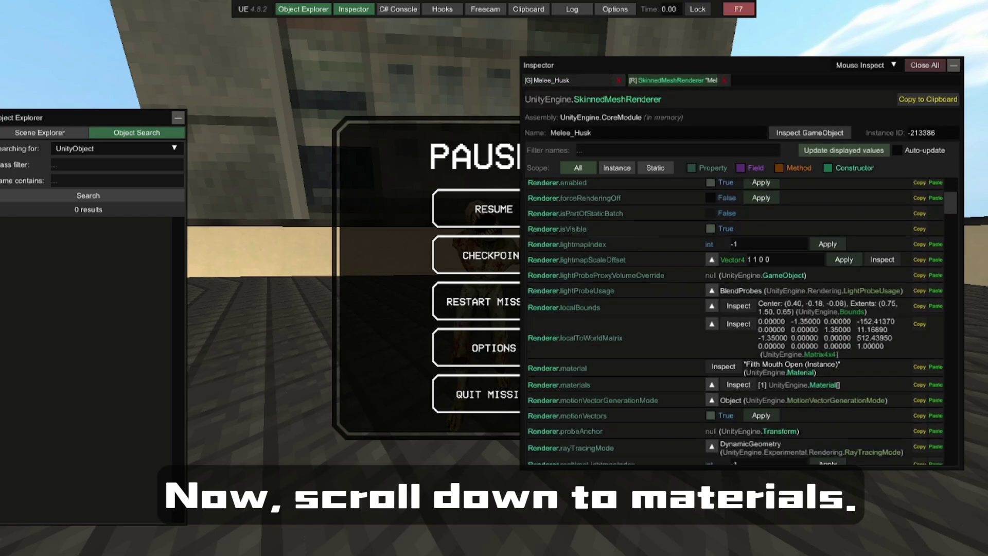
scroll(736, 322, down, 2)
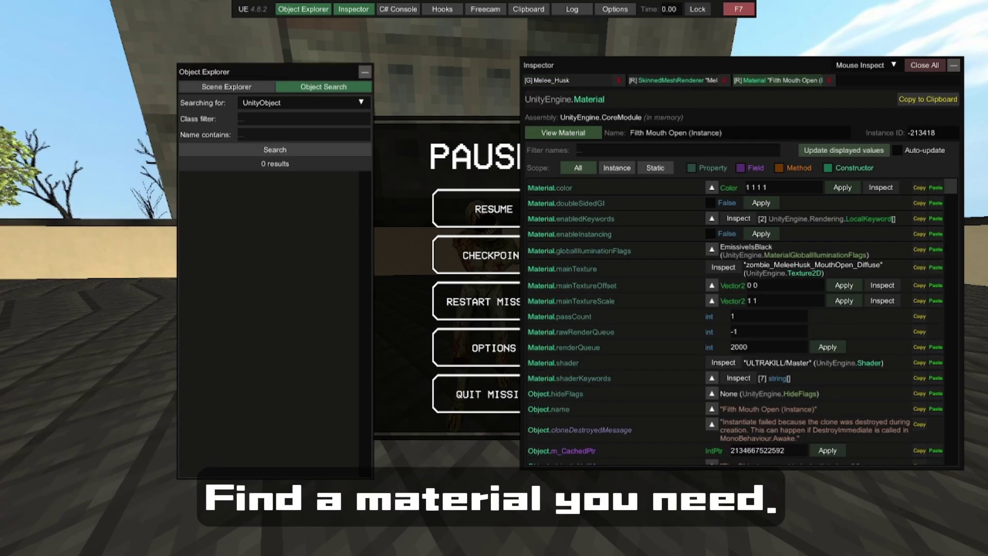
Search all objects for "filth", open the Filth Mouth Closed material and copy it
text(filth)
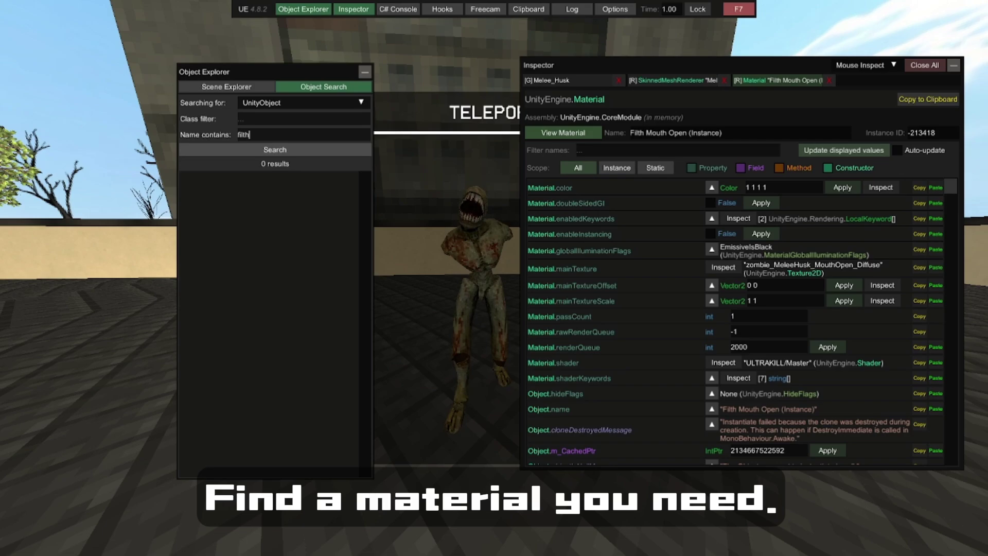
click(275, 150)
key(Escape)
key(Escape)
scroll(275, 272, down, 5)
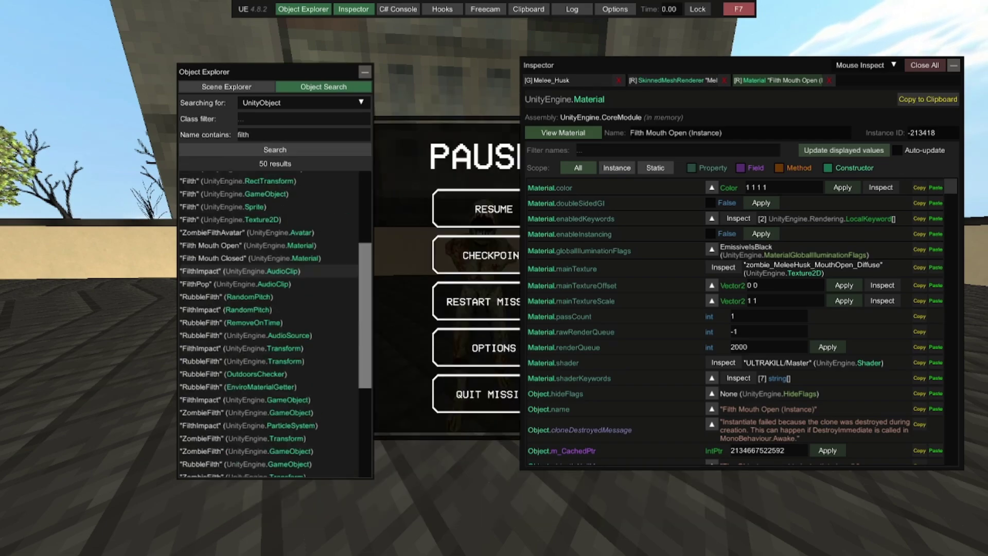
click(251, 258)
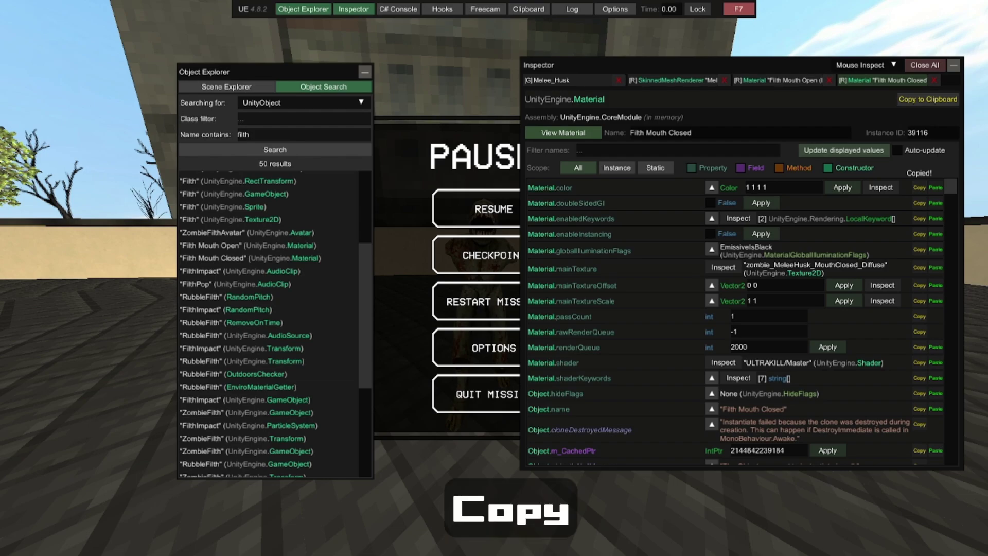
click(914, 99)
Paste the copied material into slot 0 of Melee_Husk's renderer materials and return to the game
click(788, 80)
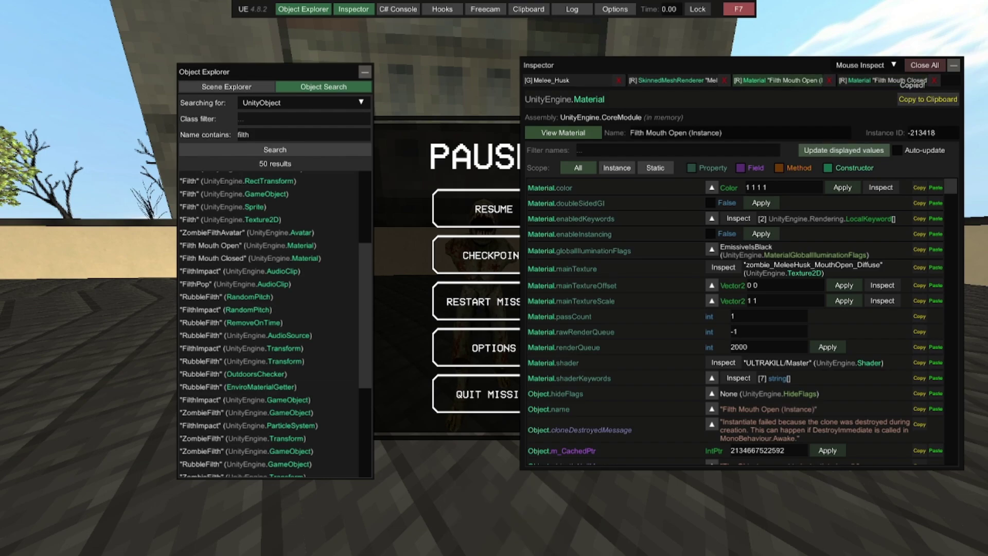
click(674, 80)
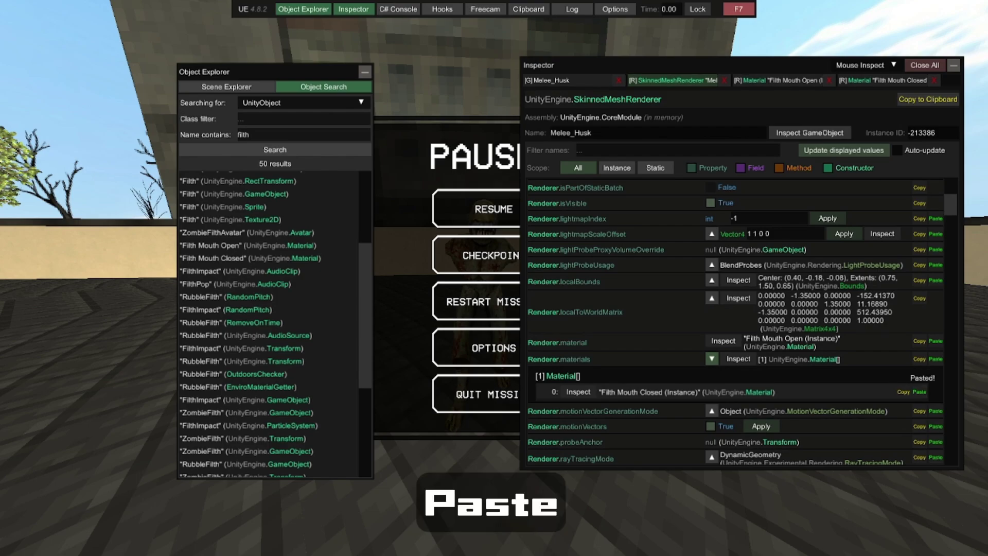
key(F7)
key(Escape)
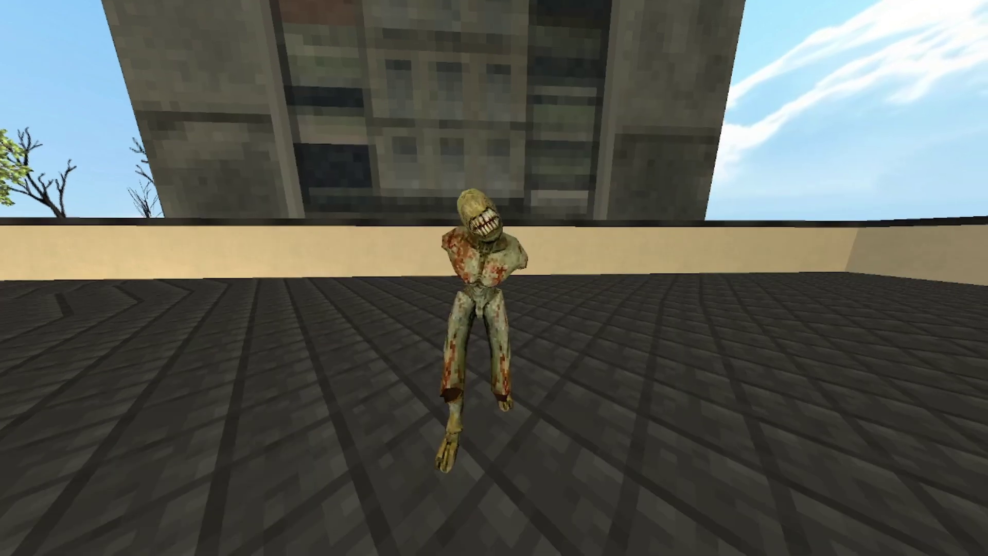
key(s)
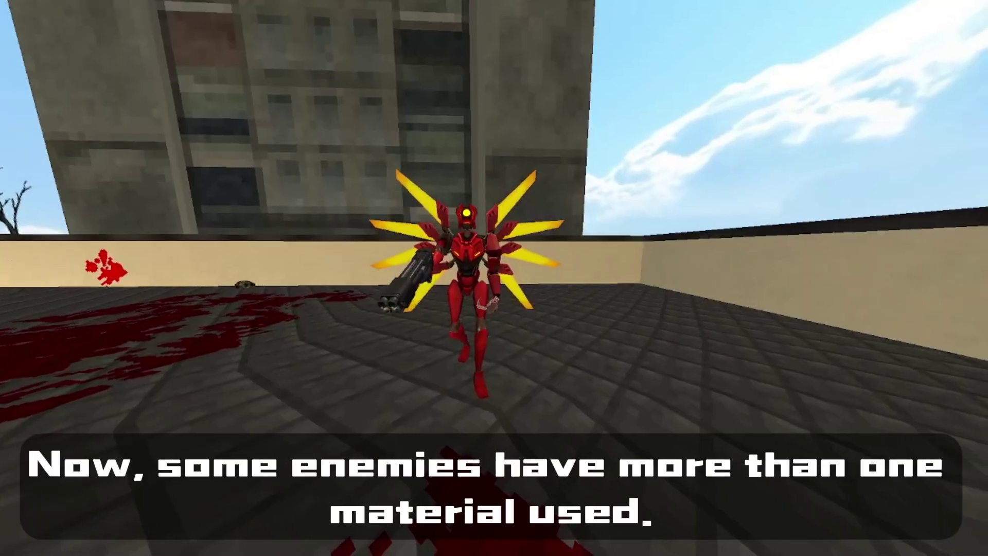
Inspect the V2 enemy, go up to its V2(Clone) parent and open the v2_mdl child of v2_combined
key(Escape)
key(F7)
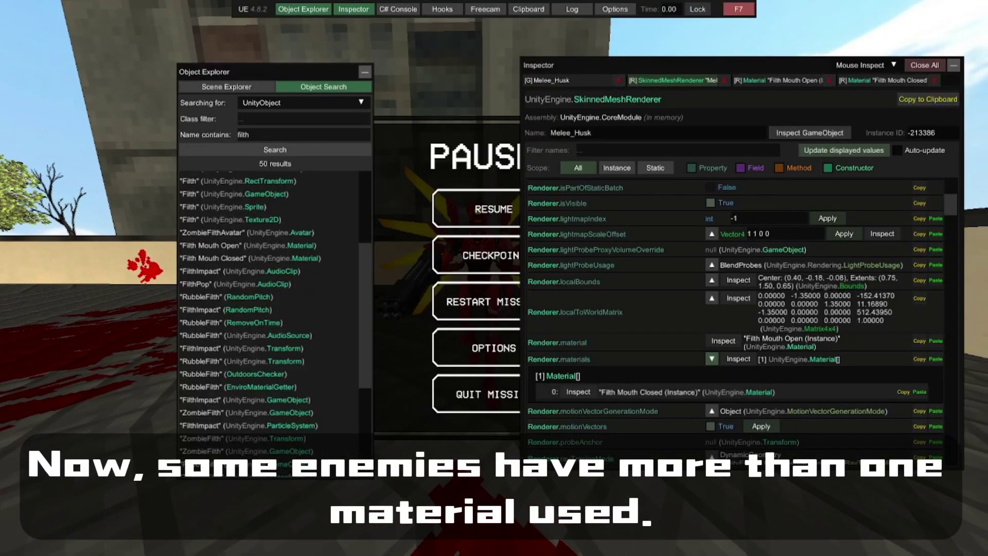
click(866, 66)
click(852, 91)
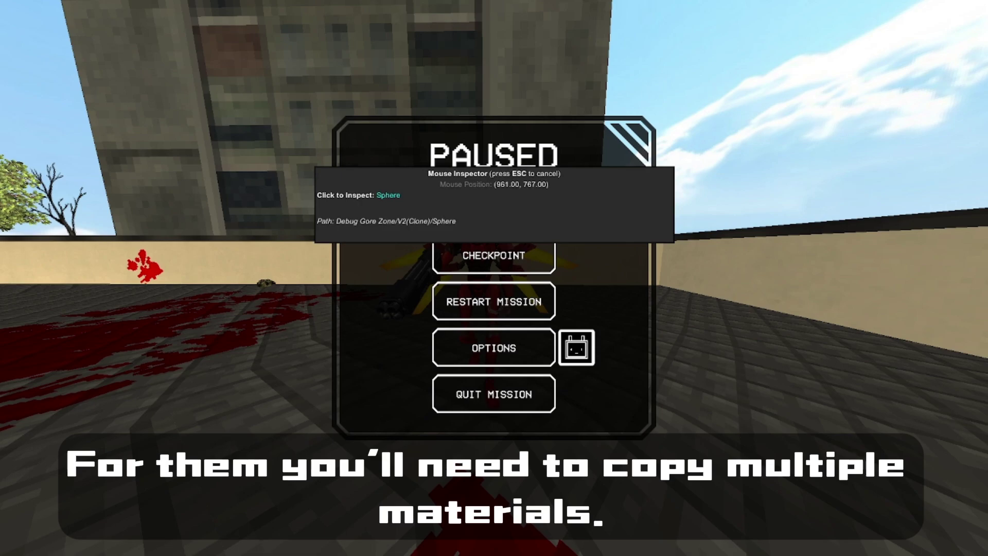
click(393, 268)
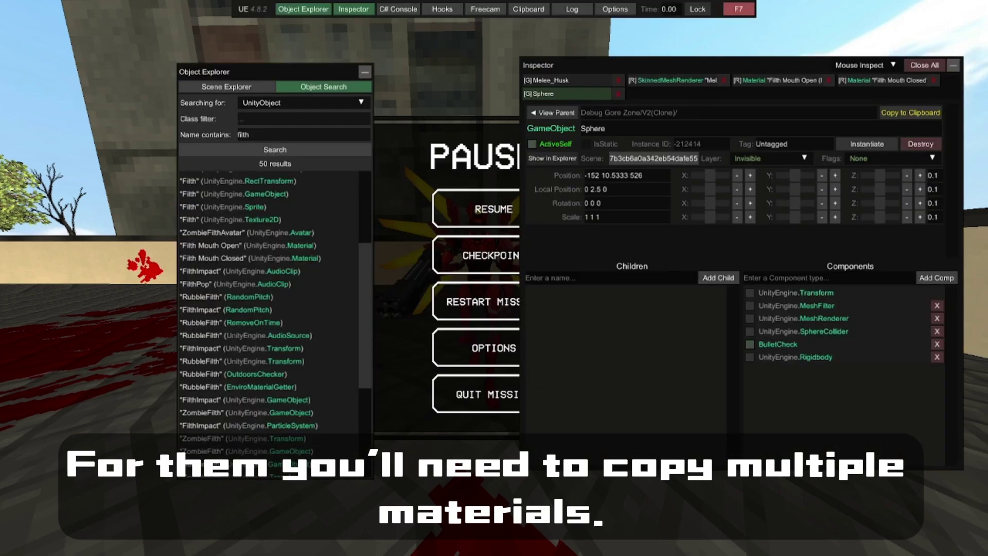
click(553, 113)
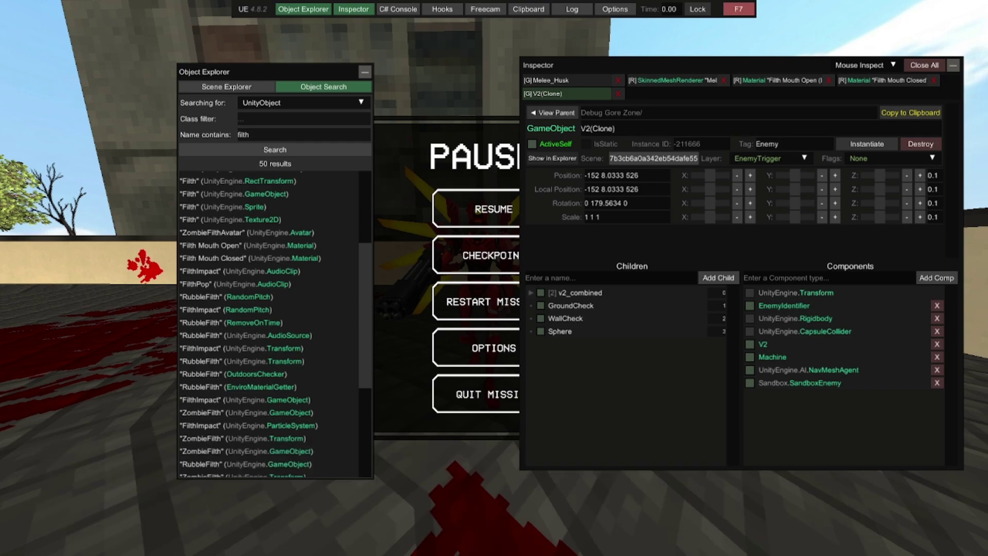
click(531, 293)
click(573, 318)
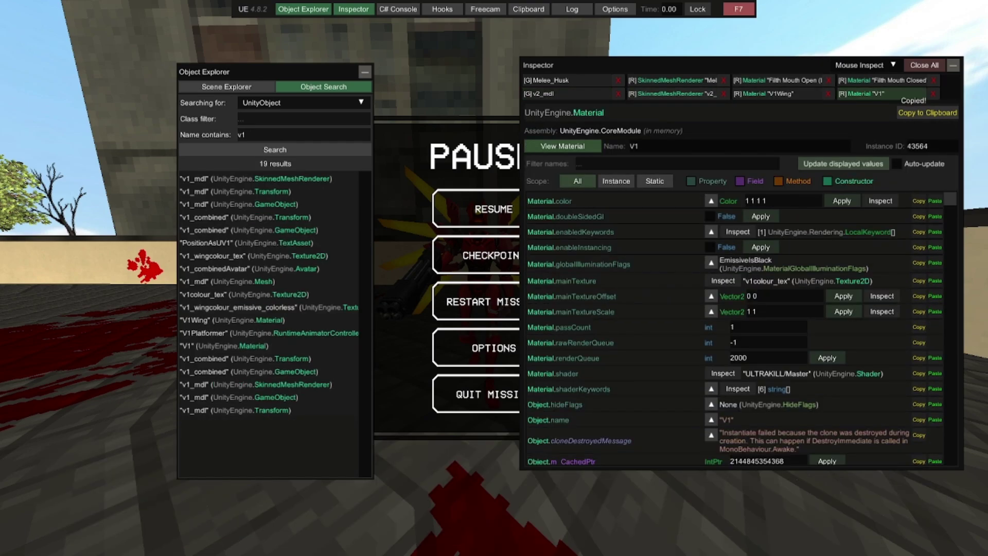
Replace the V2 and V2Wing materials in v2_mdl's renderer with copies of V1 and V1Wing, and return to the game
click(673, 93)
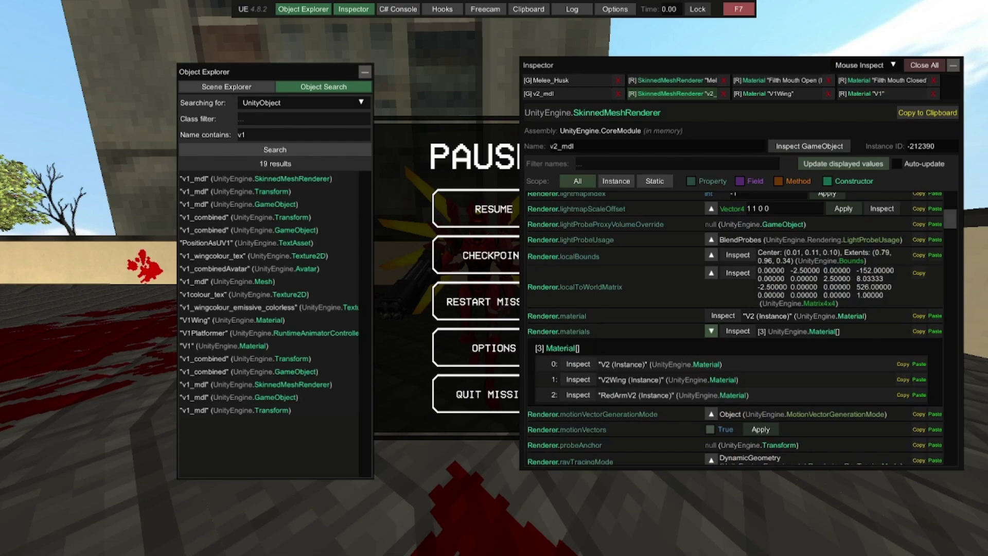
click(764, 93)
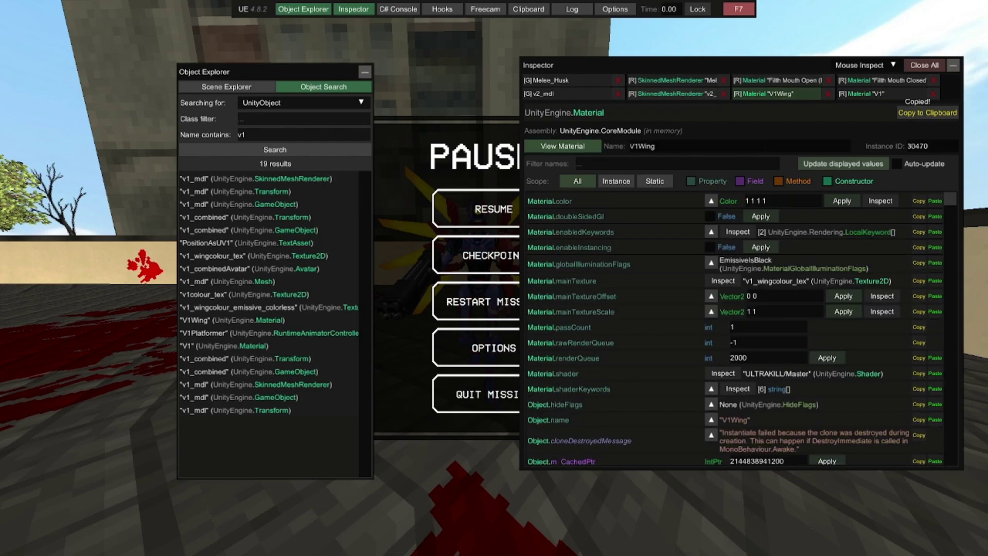
click(672, 94)
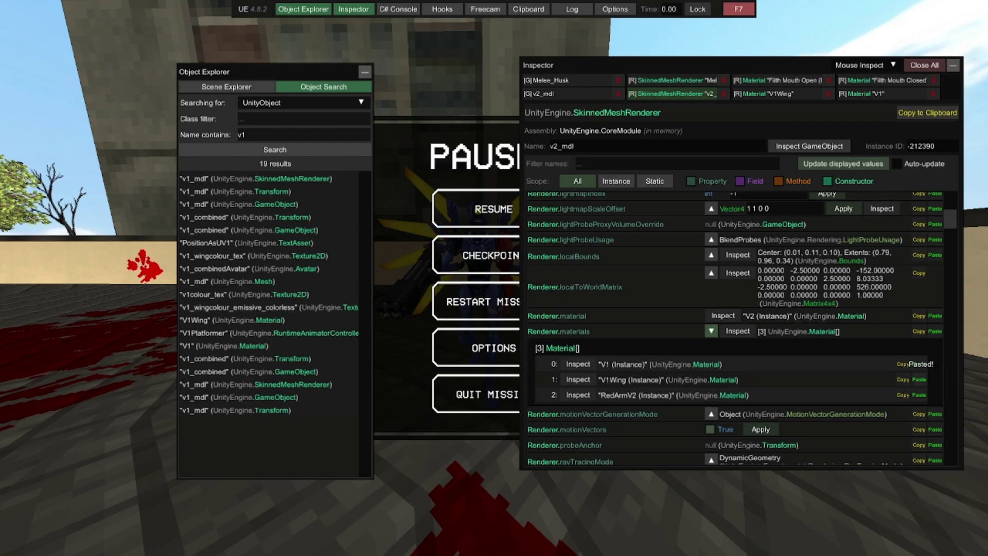
key(F7)
key(Escape)
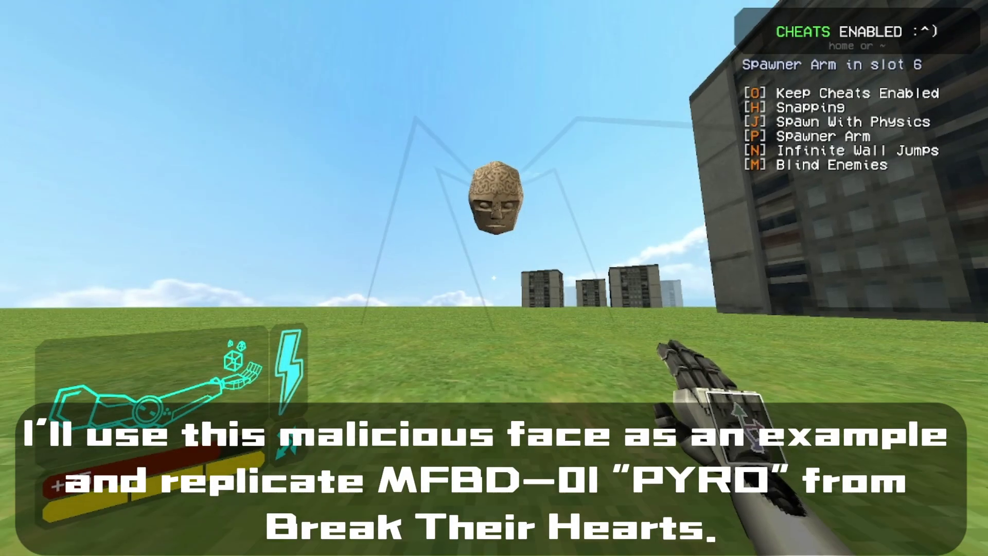
Enable the Noclip cheat, equip the alter arm and move around the Malicious Face
key(w)
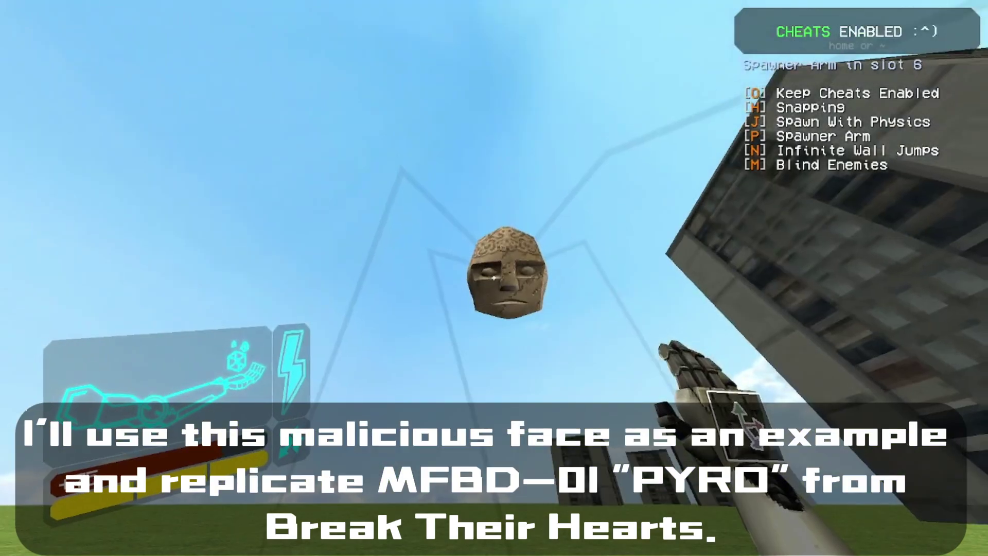
key(a)
key(d)
key(e)
key(v)
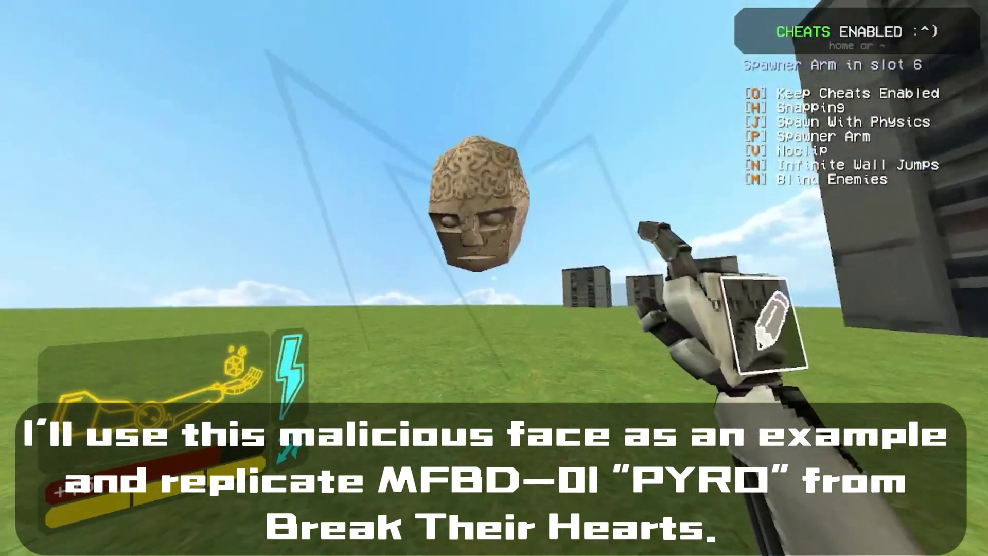
key(space)
key(a)
key(a)
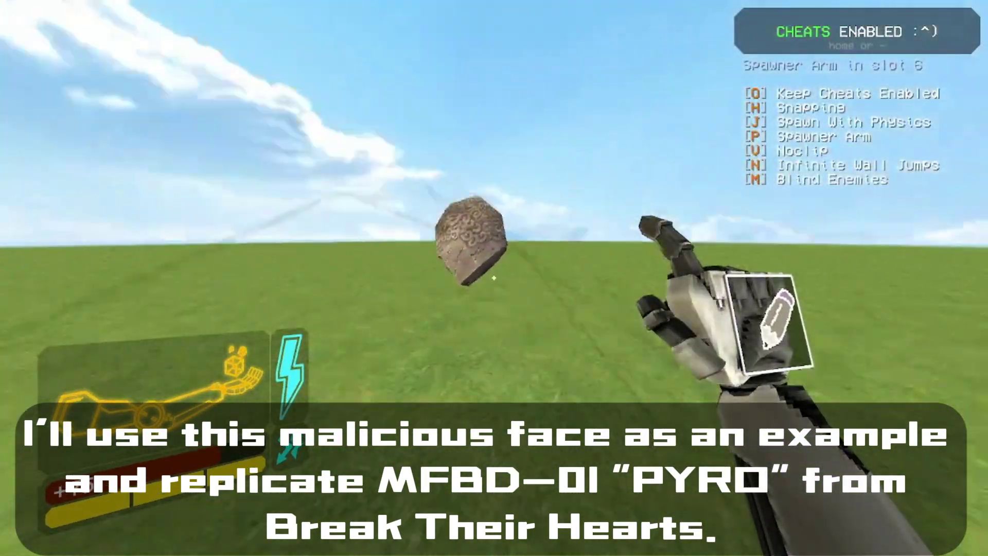
key(w)
key(space)
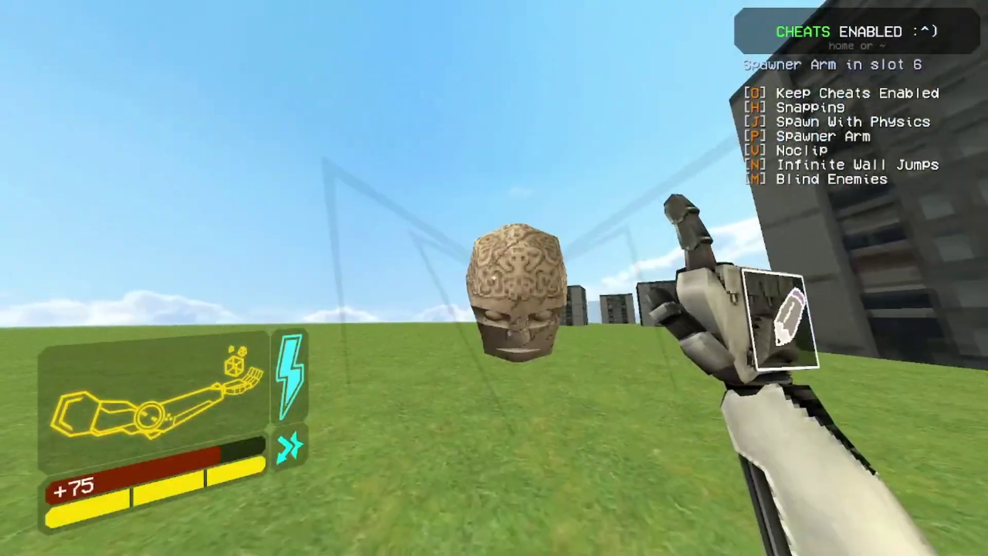
Open the Malicious Face's alter options from above, turn on Enraged and leave the options
key(ctrl)
key(w)
key(space)
click(494, 278)
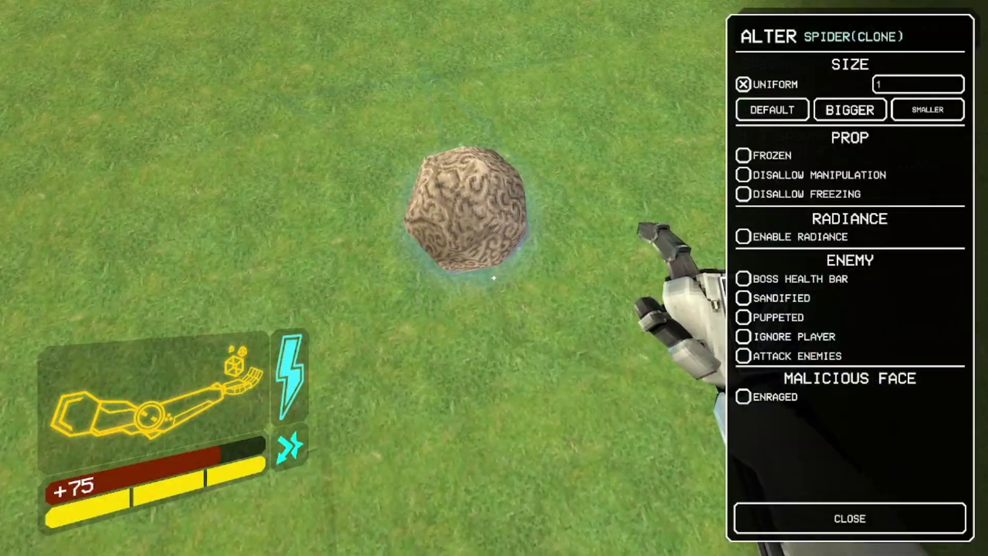
click(744, 398)
key(Escape)
key(ctrl)
Deactivate the RageEffect(Clone) child of the Malicious Face's Body object and return to the game
key(Escape)
key(F7)
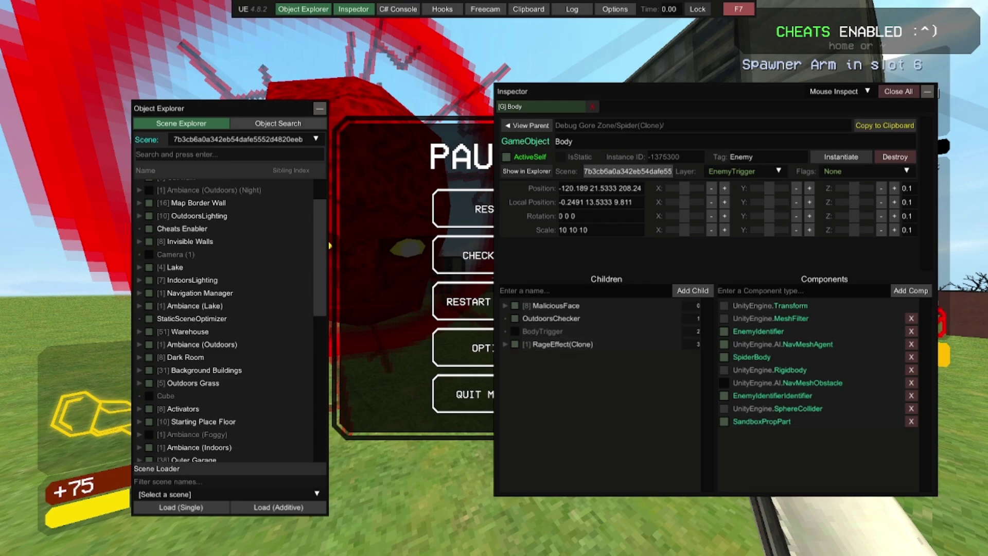
click(514, 344)
key(F7)
key(Escape)
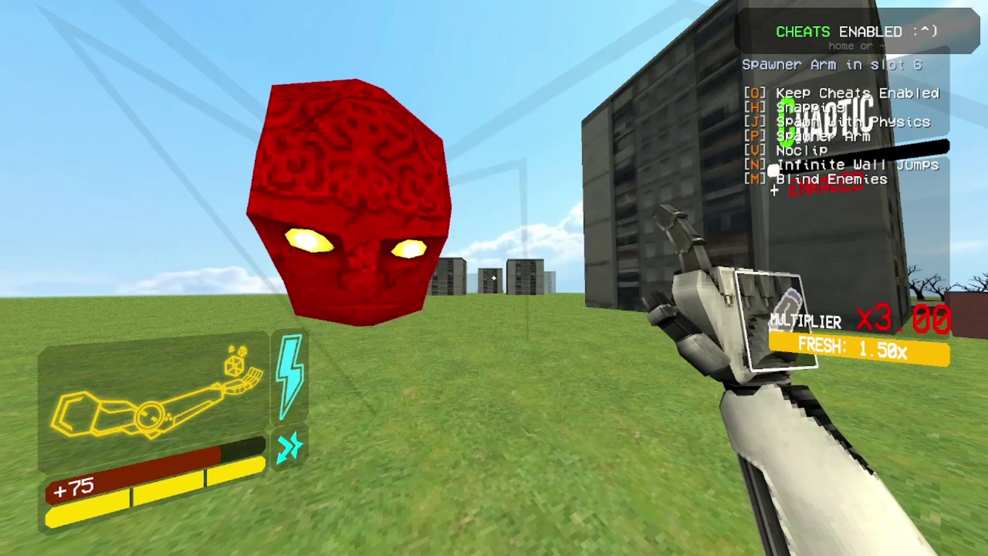
Pause near the Malicious Face and enable its old model, Box001, inside Marble_Head_2 under the Body's MaliciousFace child
key(w)
key(s)
key(w)
key(Escape)
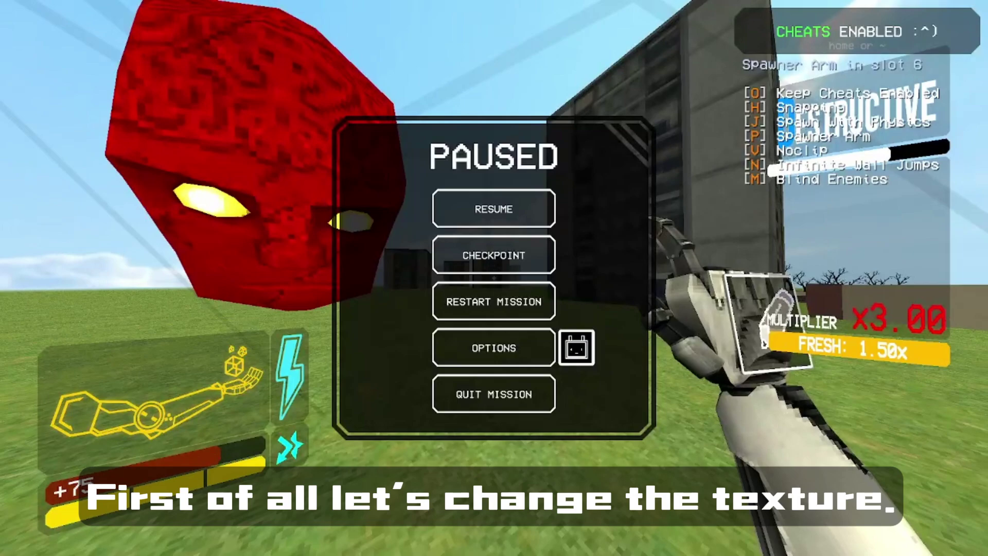
key(F7)
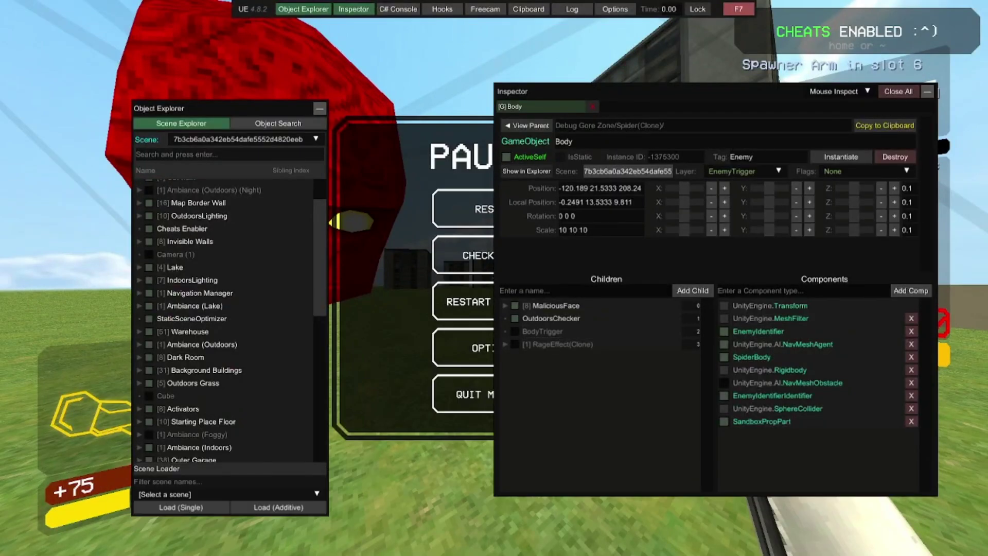
click(506, 305)
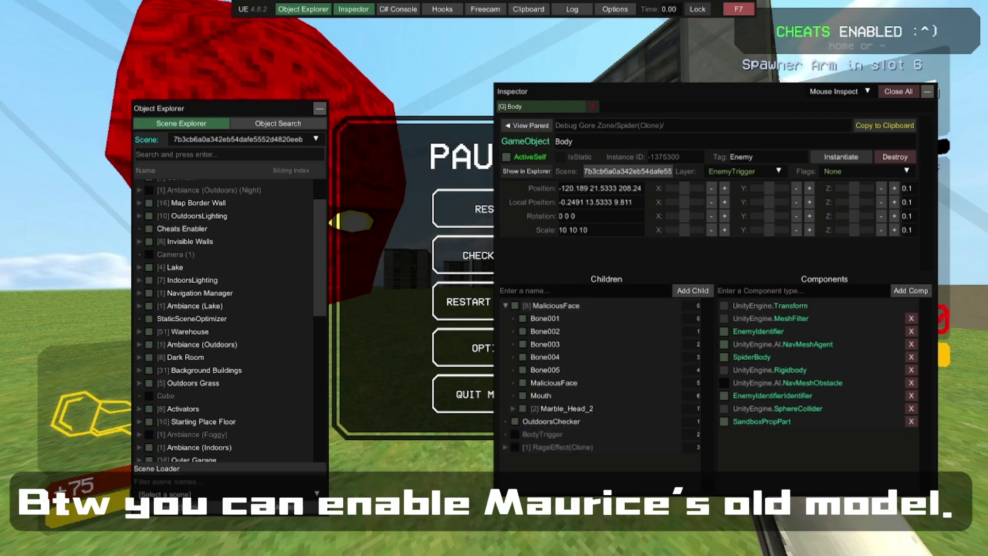
click(512, 408)
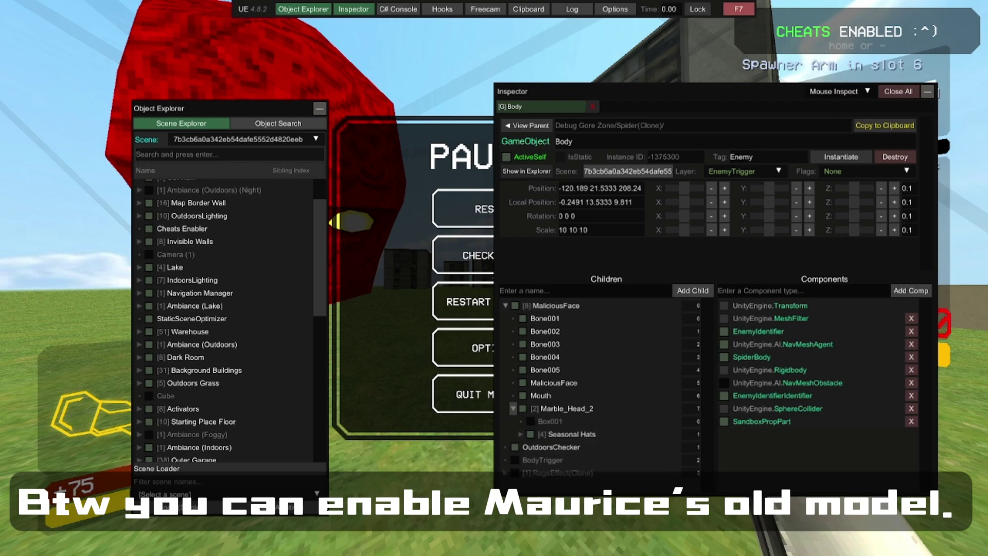
click(531, 422)
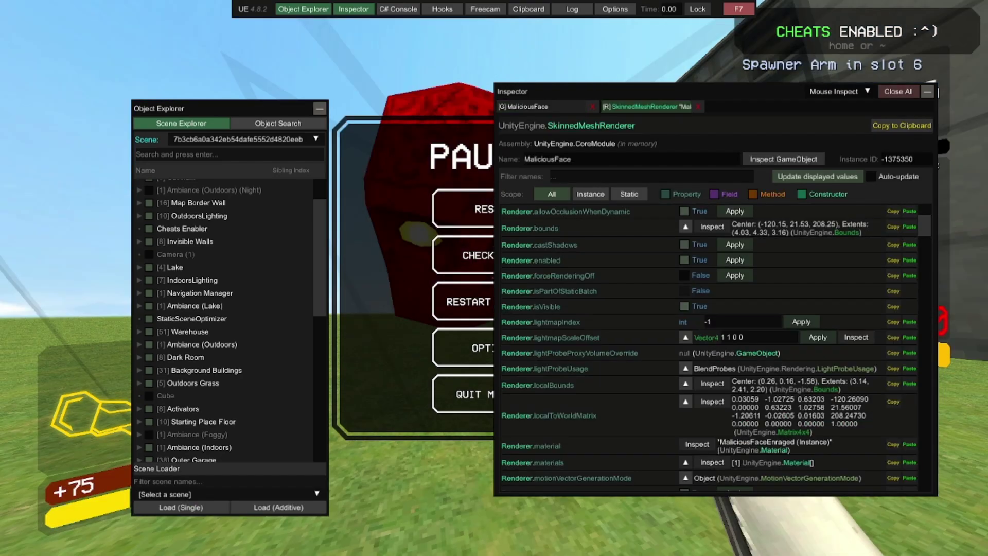
Tint the MaliciousFaceEnraged material in MaliciousFace's SkinnedMeshRenderer green by applying a color with R 0 and B 0
click(685, 462)
scroll(711, 345, down, 1)
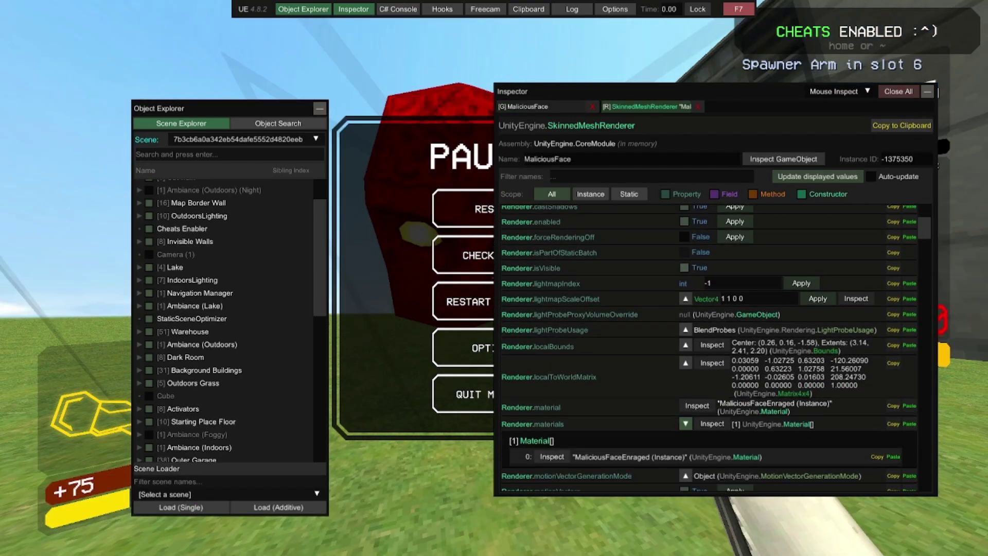
click(552, 456)
click(686, 214)
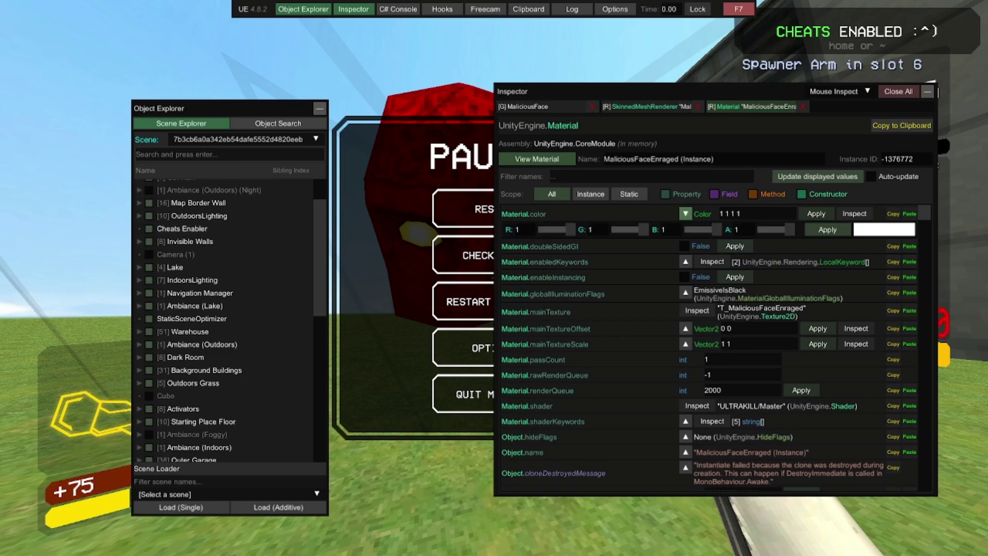
drag(571, 230, 542, 230)
drag(717, 229, 689, 229)
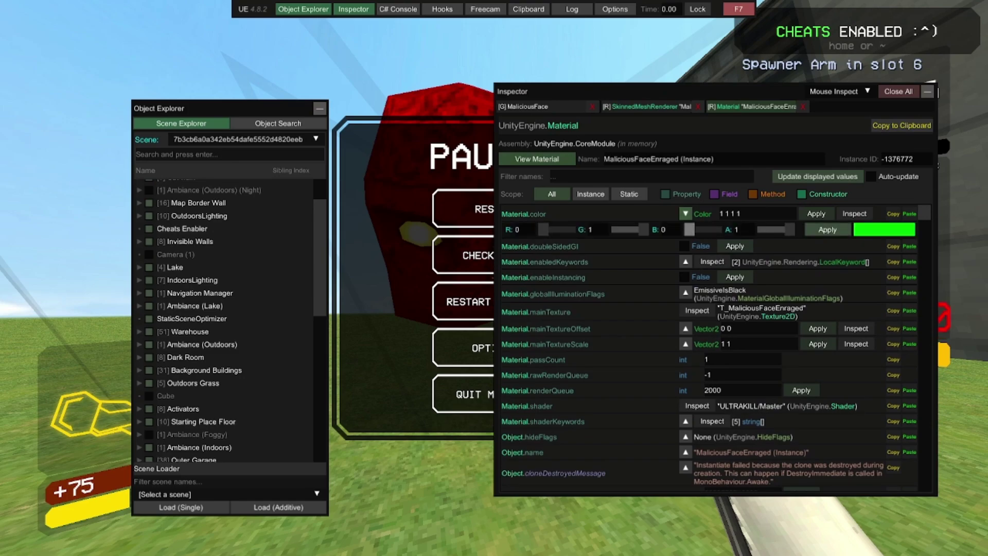
click(827, 230)
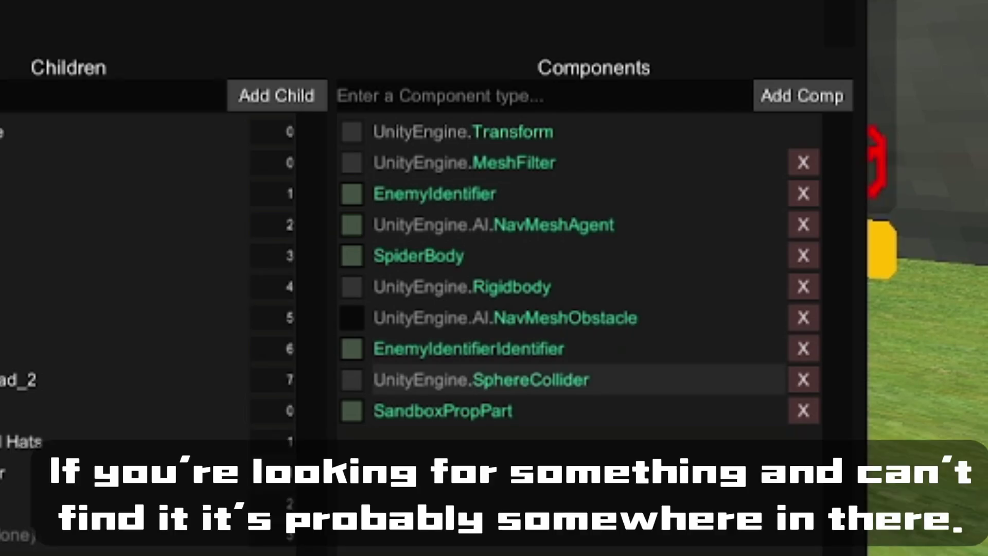
Inspect the Body's SpiderBody component and set its health to 100
click(437, 256)
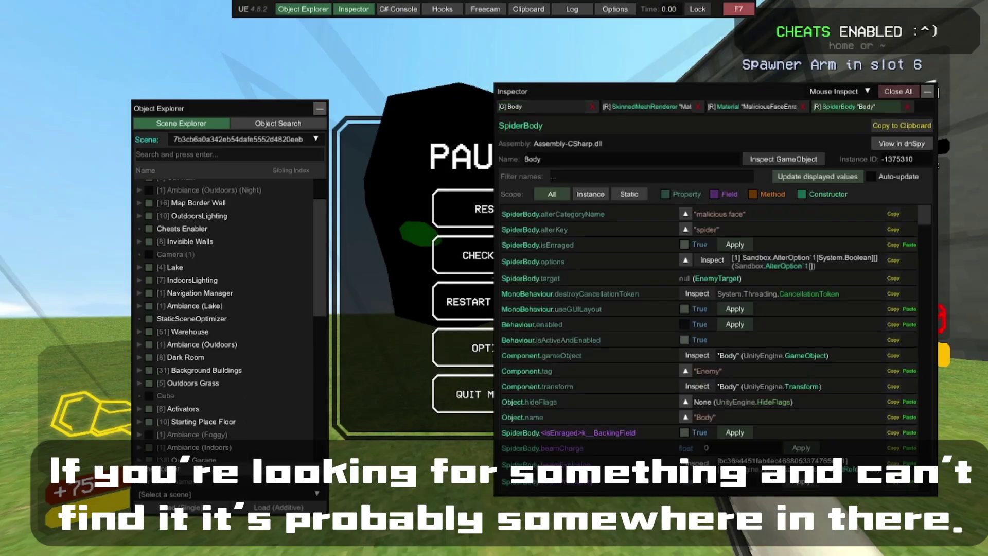
scroll(710, 348, down, 3)
scroll(706, 394, down, 5)
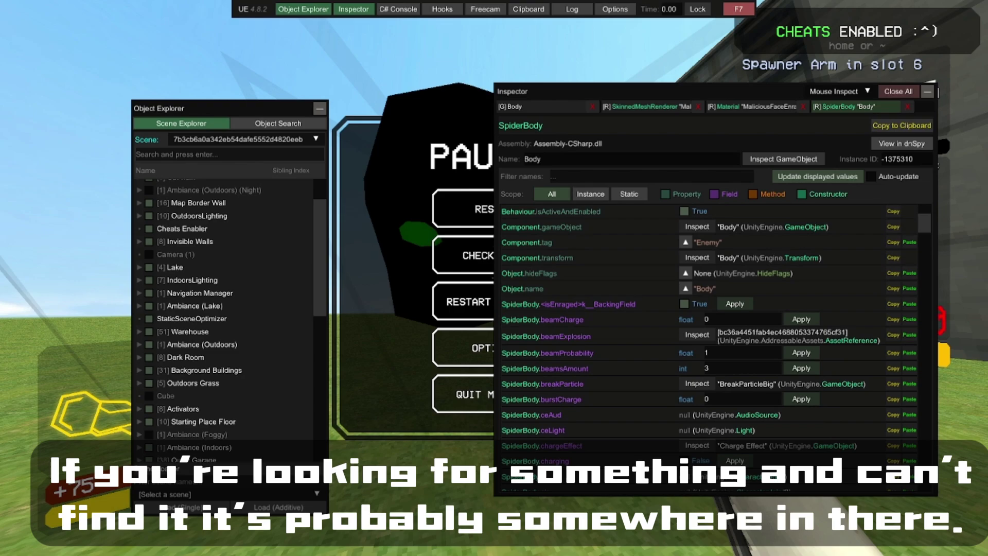
scroll(711, 339, down, 4)
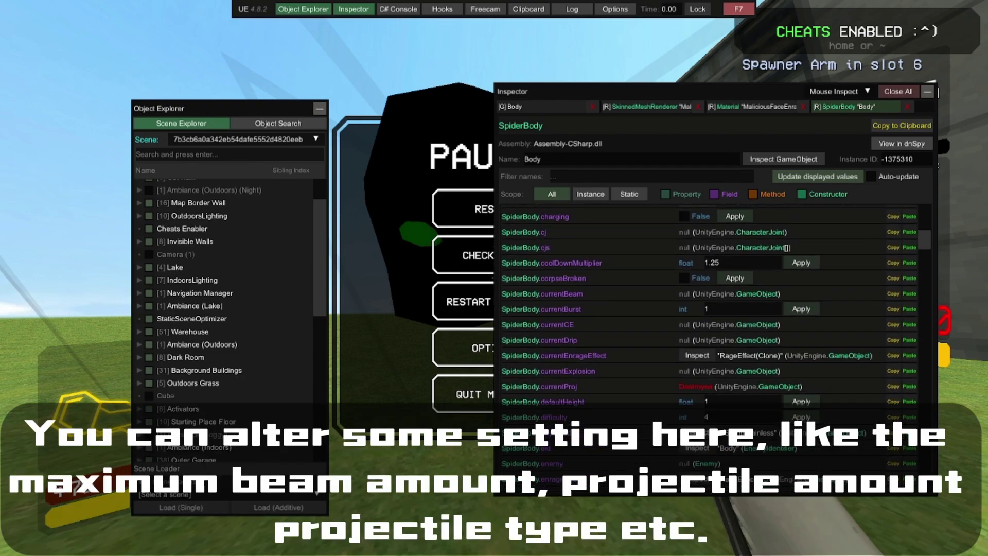
scroll(711, 340, down, 7)
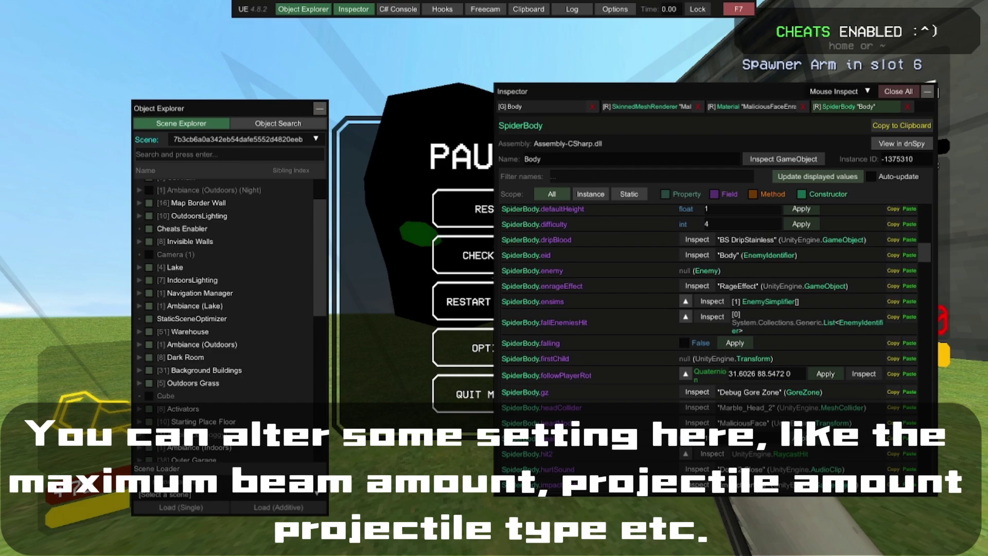
scroll(711, 340, down, 1)
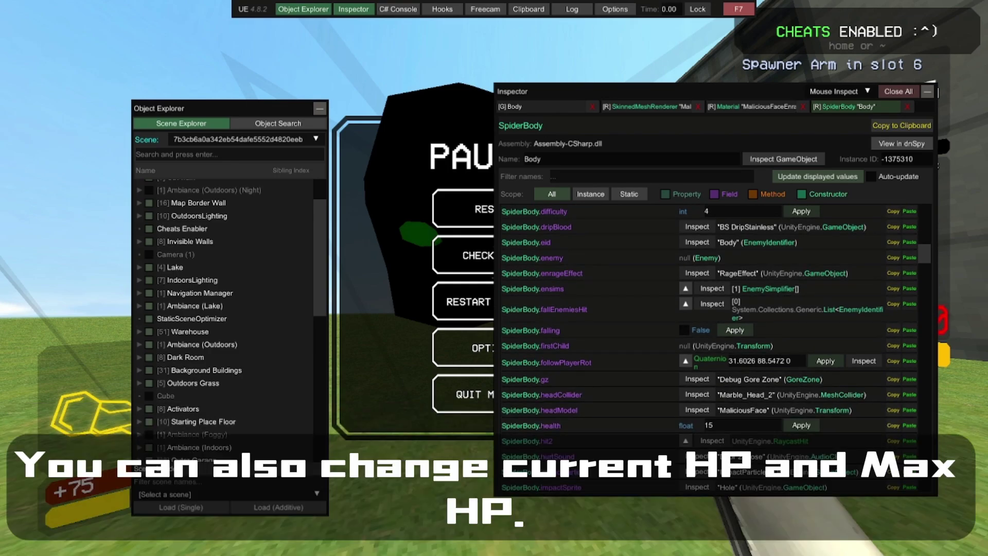
click(718, 426)
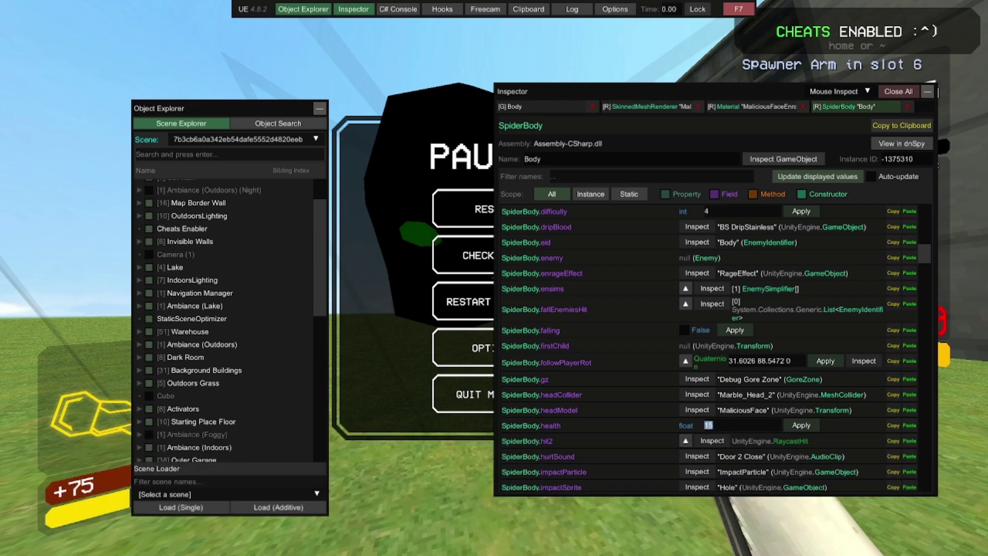
text(100)
click(802, 425)
Set SpiderBody's maxHealth to 100 and its maxBurst to 2
scroll(793, 428, down, 5)
click(720, 446)
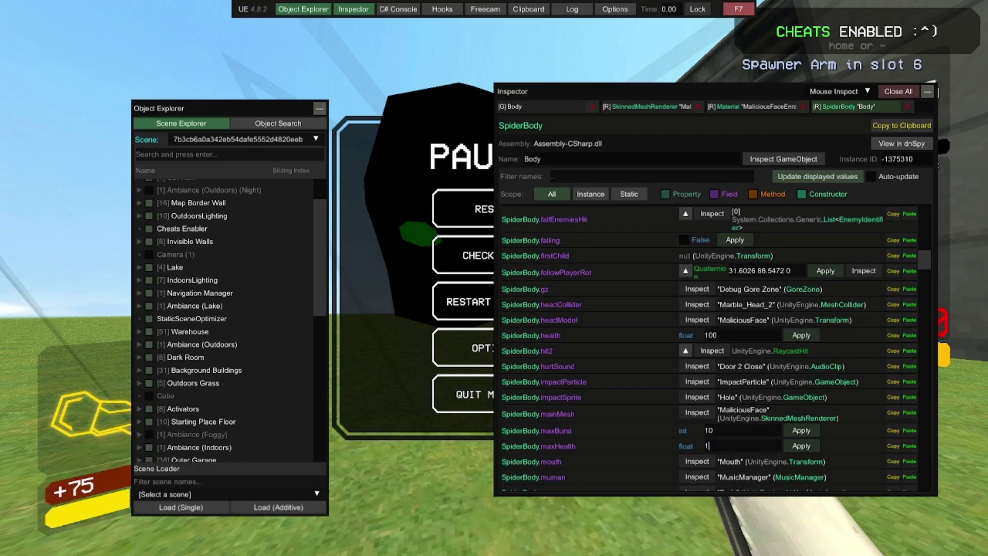
click(801, 445)
click(720, 431)
scroll(670, 481, down, 2)
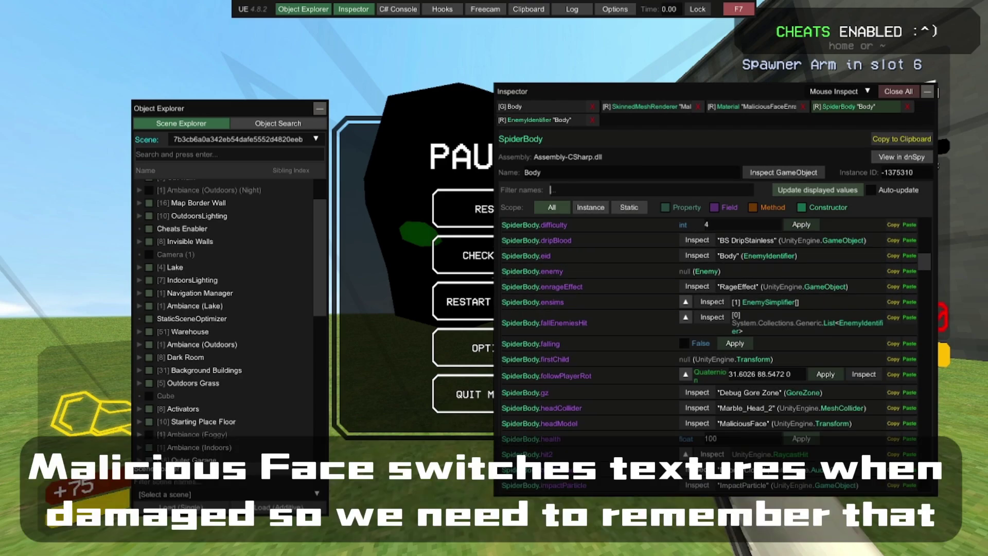
Filter SpiderBody's members by "rag", inspect woundedEnrageMaterial and apply a green color with R 0 and B 0
text(rag)
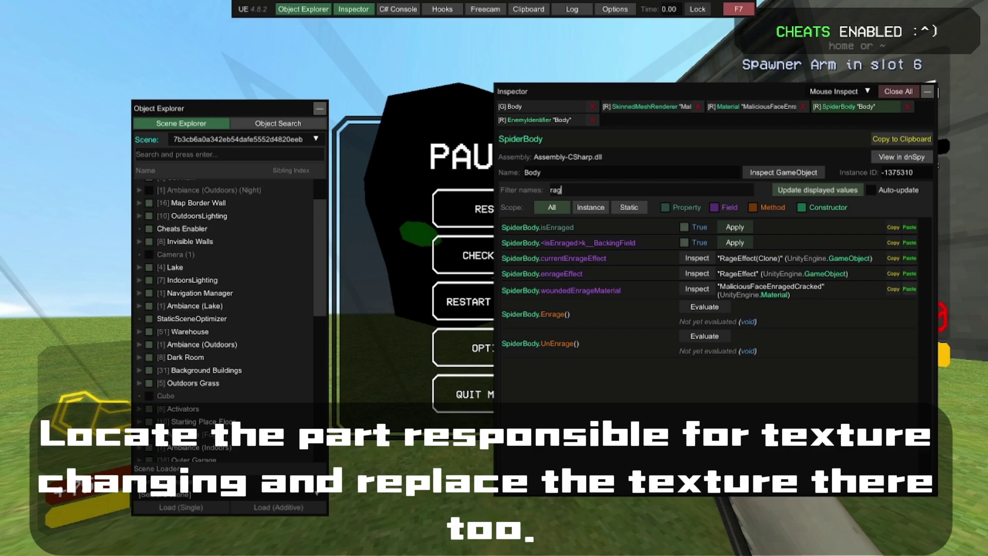
click(698, 288)
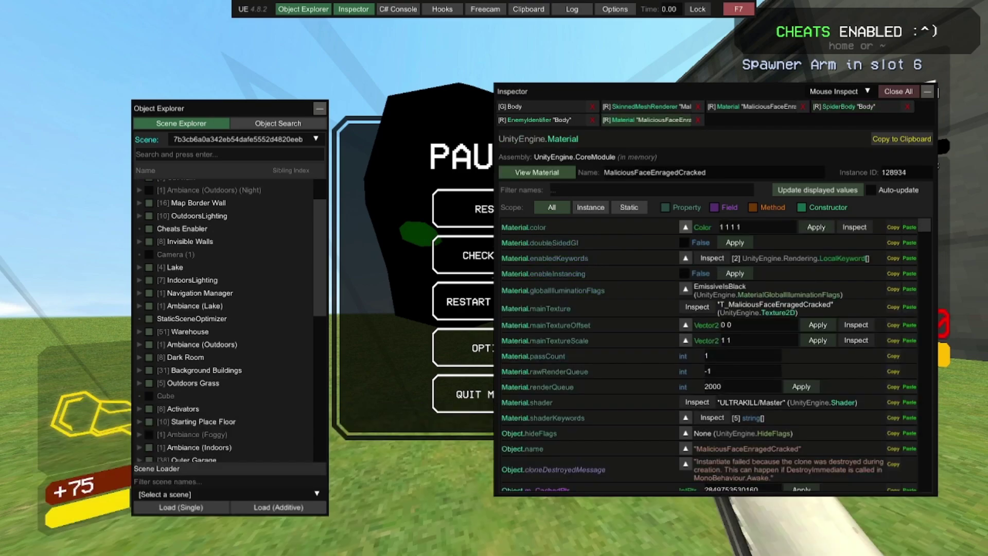
click(686, 227)
drag(571, 243, 543, 243)
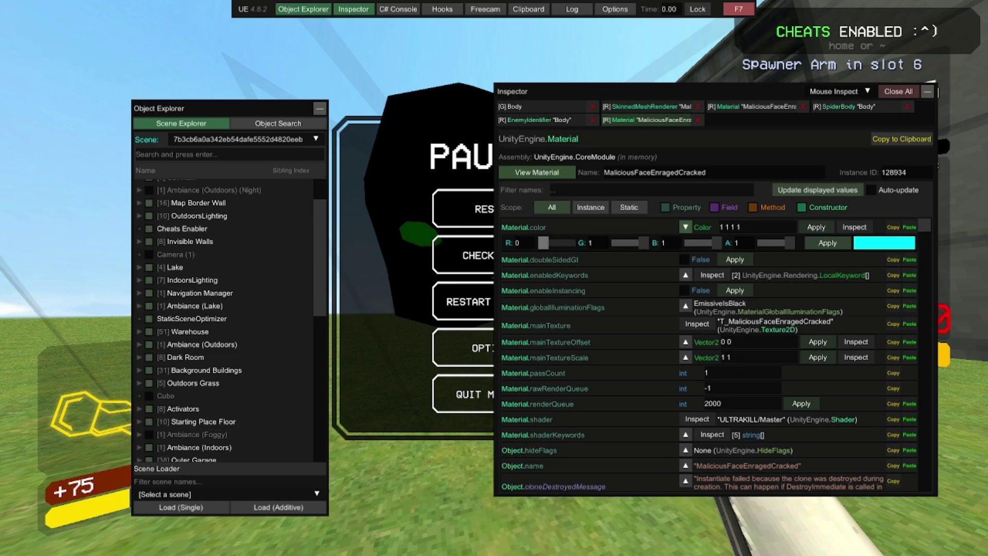
drag(716, 243, 689, 243)
click(827, 243)
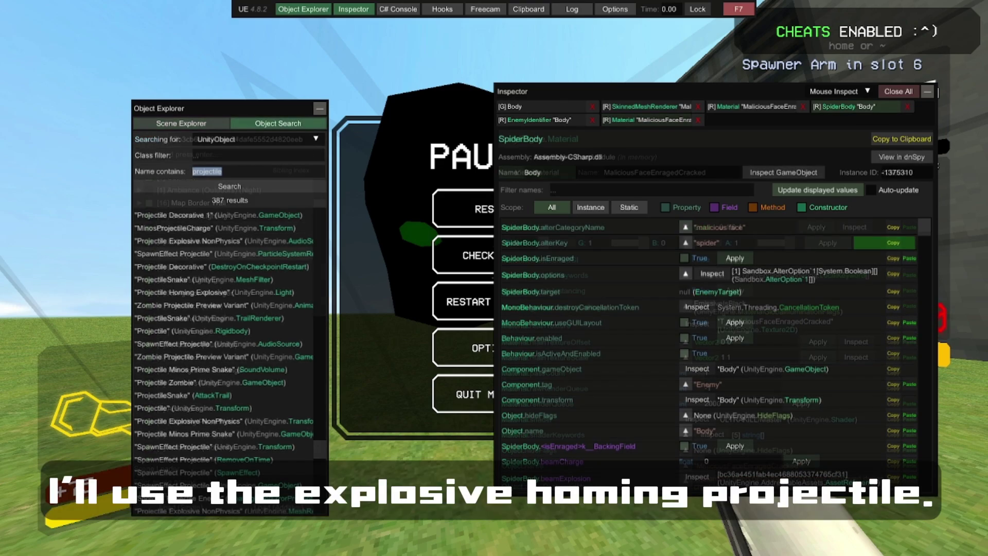
Search the objects for "projectile homing exp" and copy the Projectile Homing Explosive GameObject
text(projectile hominh)
text( exp)
click(229, 186)
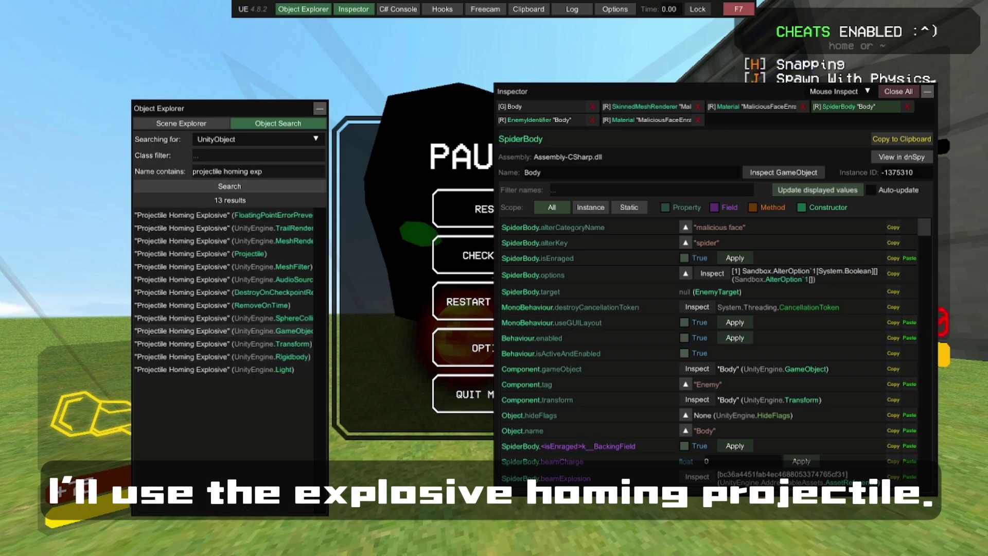
click(224, 331)
click(879, 139)
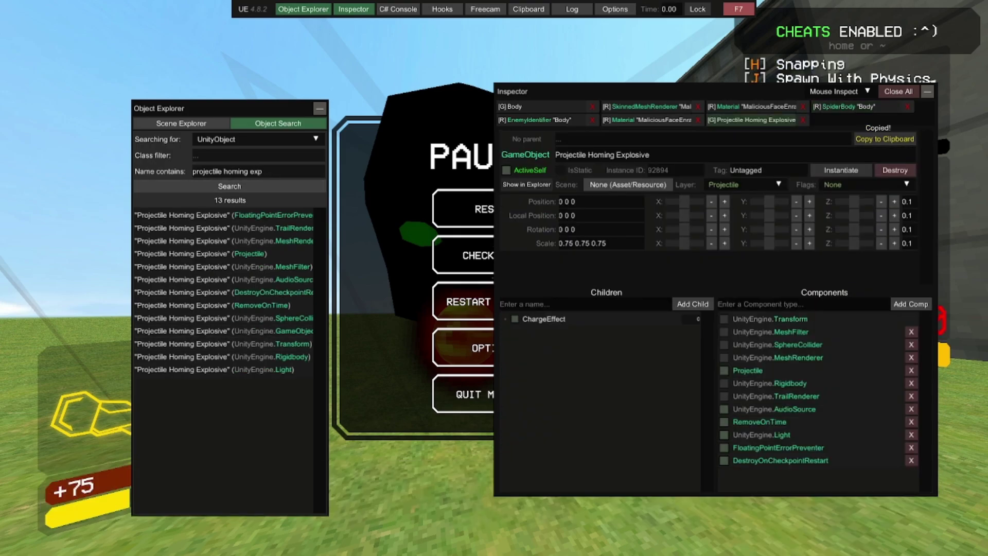
Replace the Malicious Face's default projectile by pasting the copied object into SpiderBody's proj field
click(647, 120)
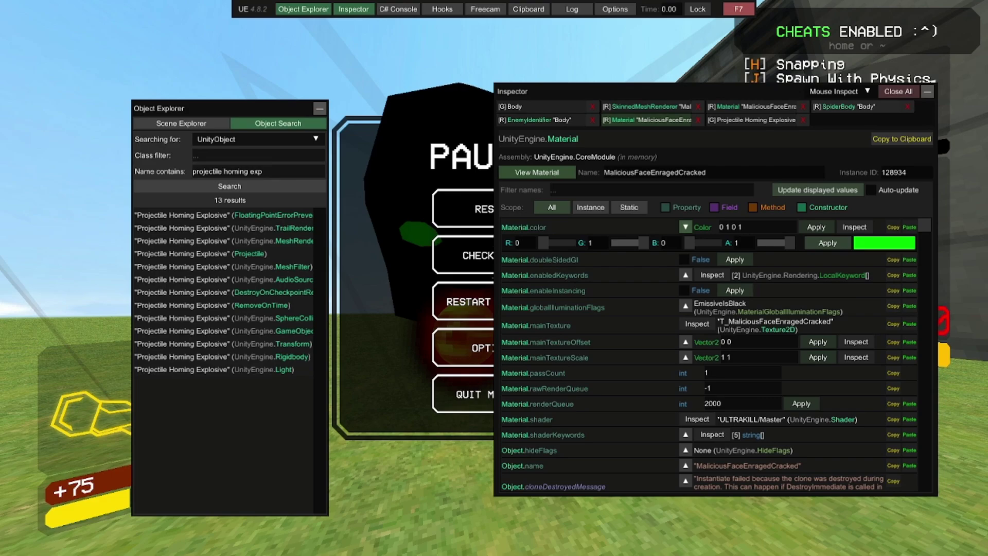
click(855, 107)
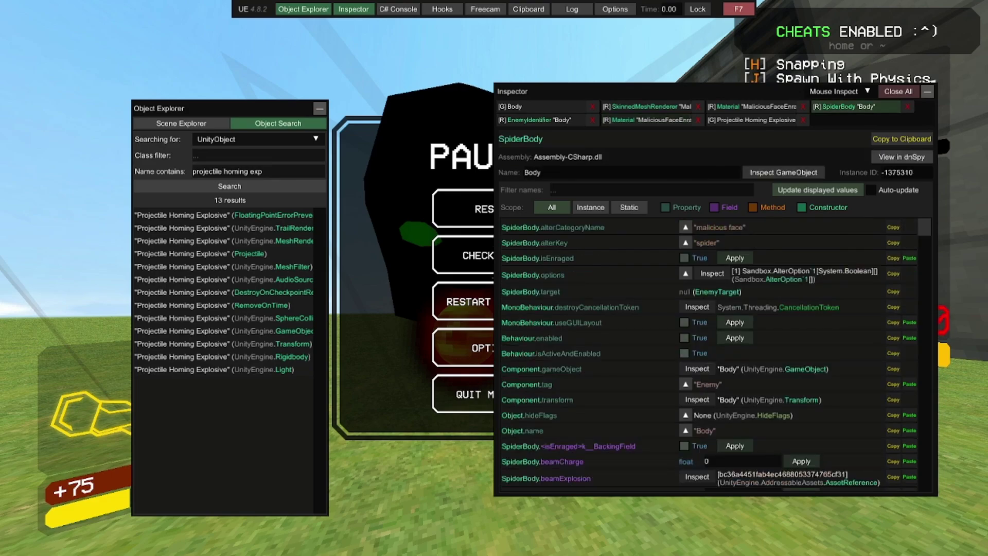
scroll(715, 355, down, 10)
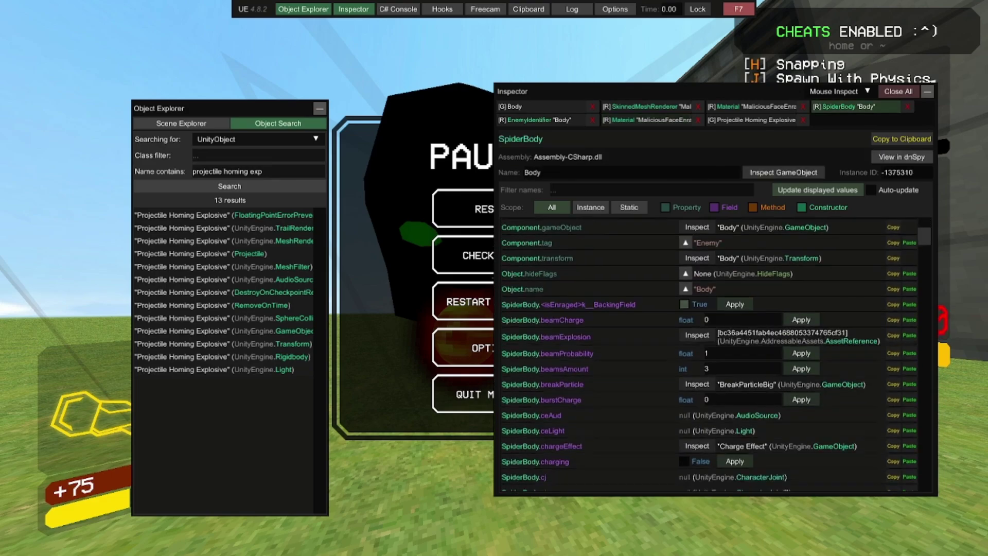
scroll(710, 355, down, 5)
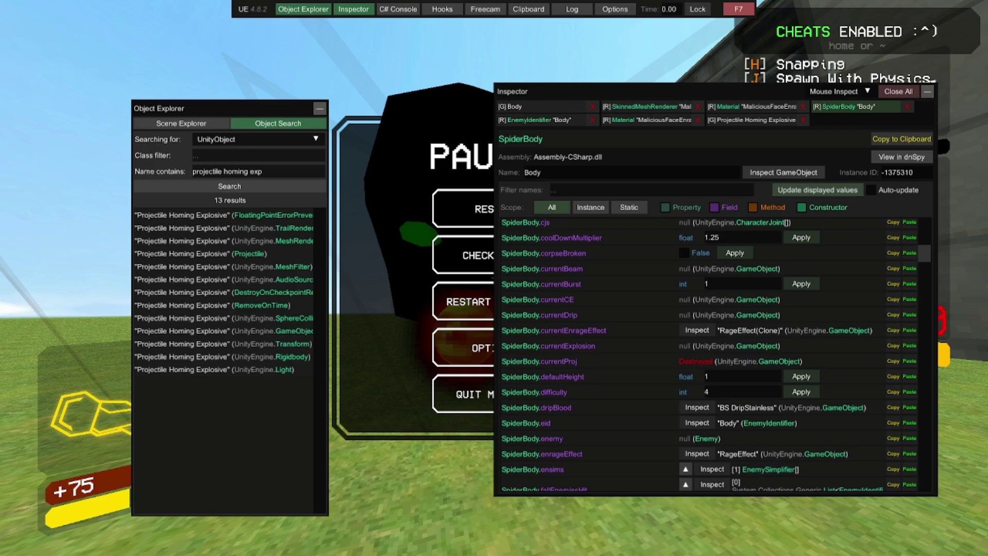
scroll(716, 354, down, 3)
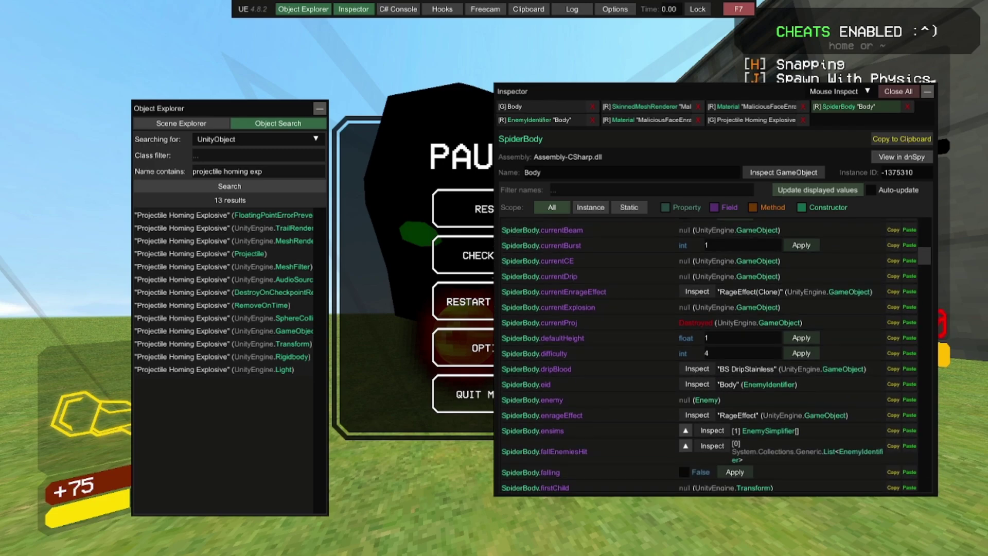
scroll(715, 355, down, 9)
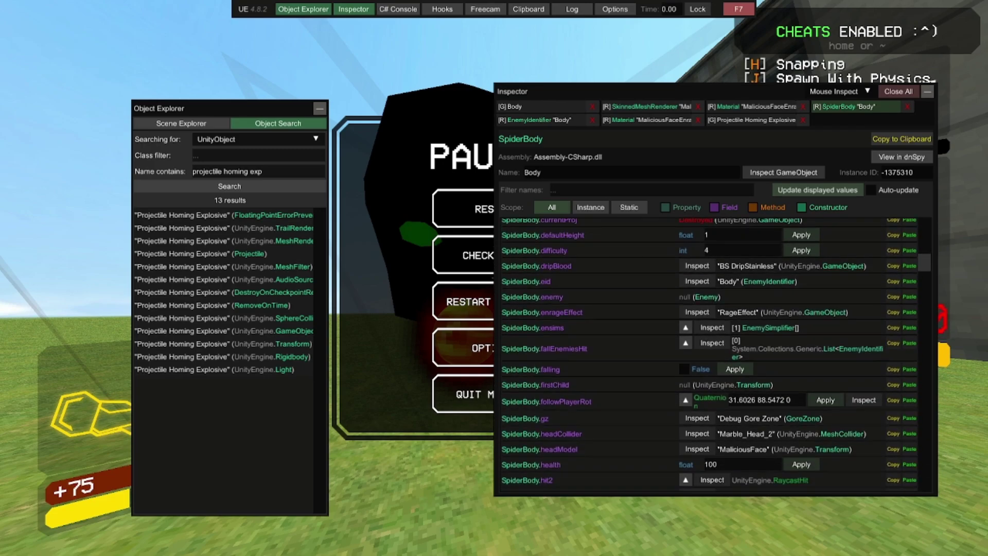
scroll(716, 355, down, 12)
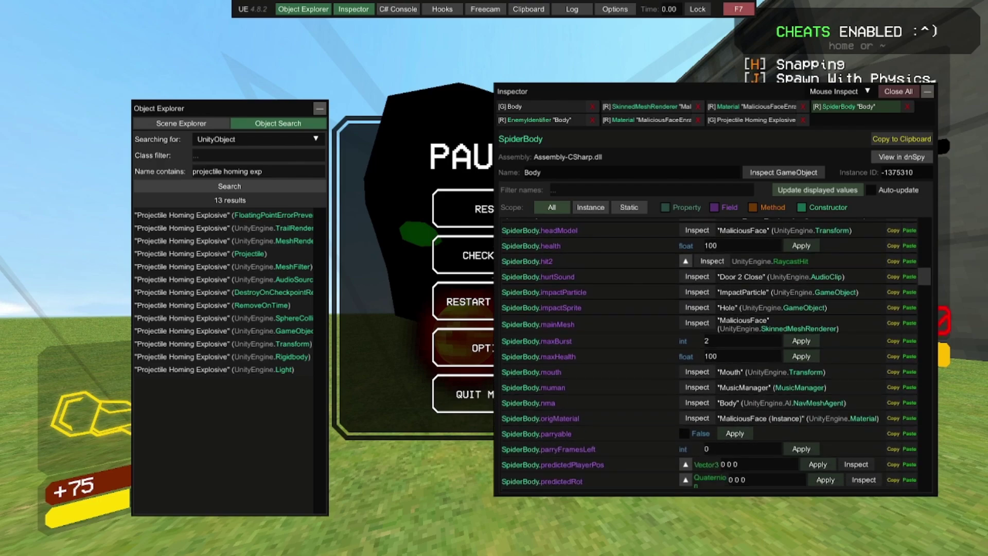
scroll(716, 356, down, 3)
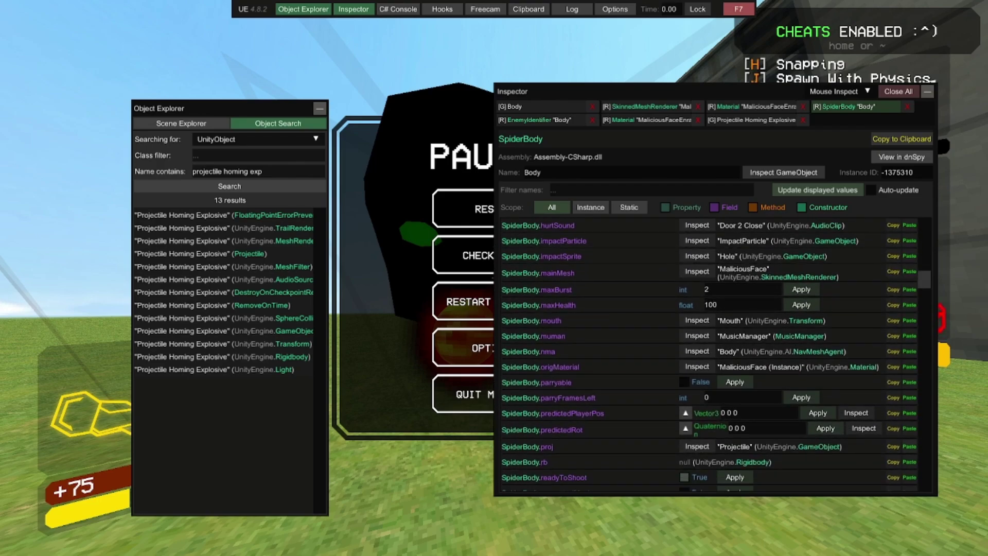
click(910, 447)
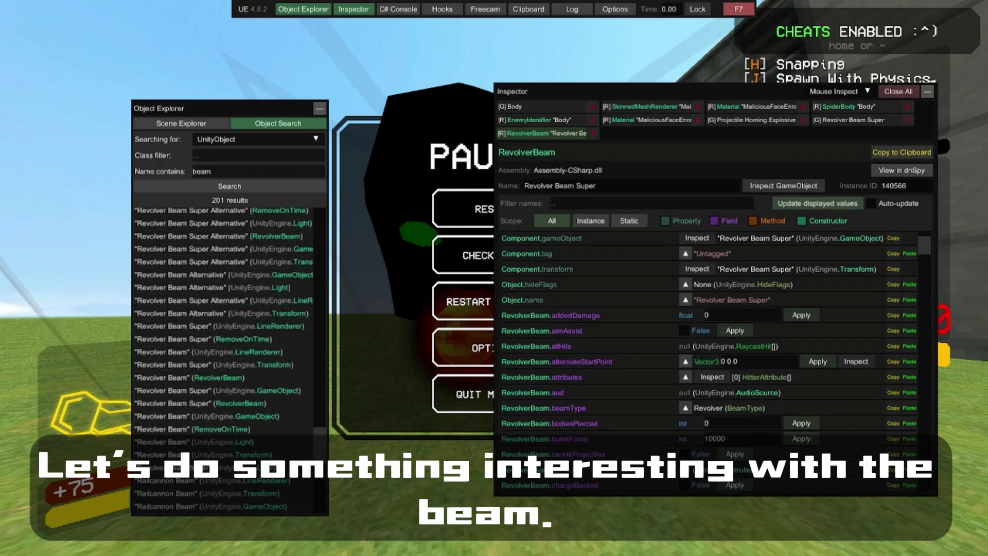
Set beamType to MaliciousFace and damage to 25 in Revolver Beam Super's RevolverBeam component
click(686, 331)
click(669, 346)
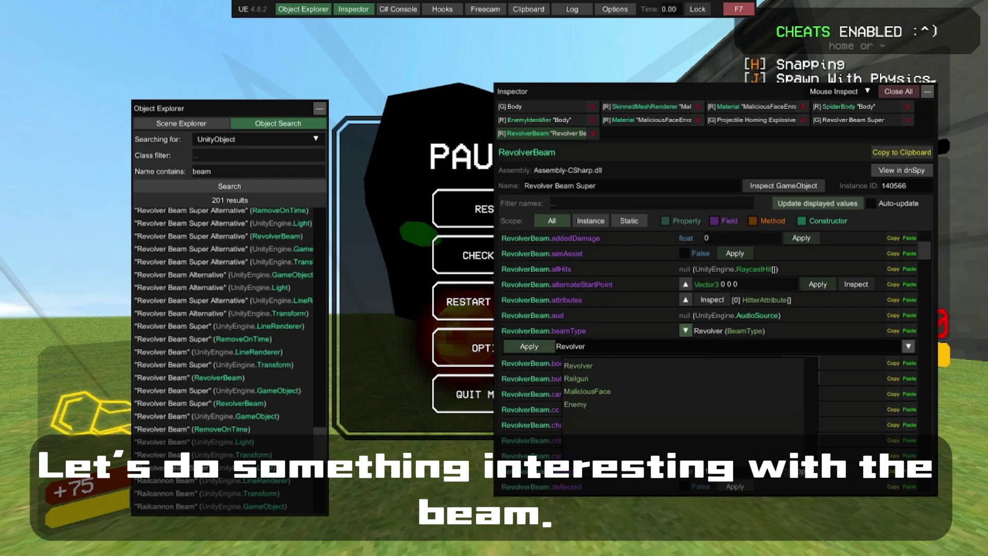
click(587, 393)
click(530, 347)
scroll(536, 346, down, 6)
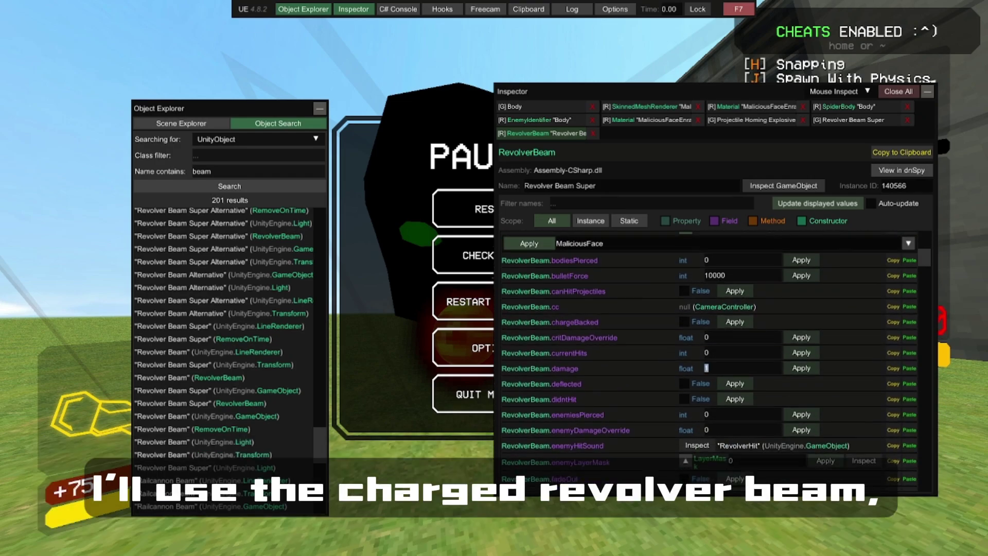
text(25)
click(802, 369)
scroll(802, 368, down, 5)
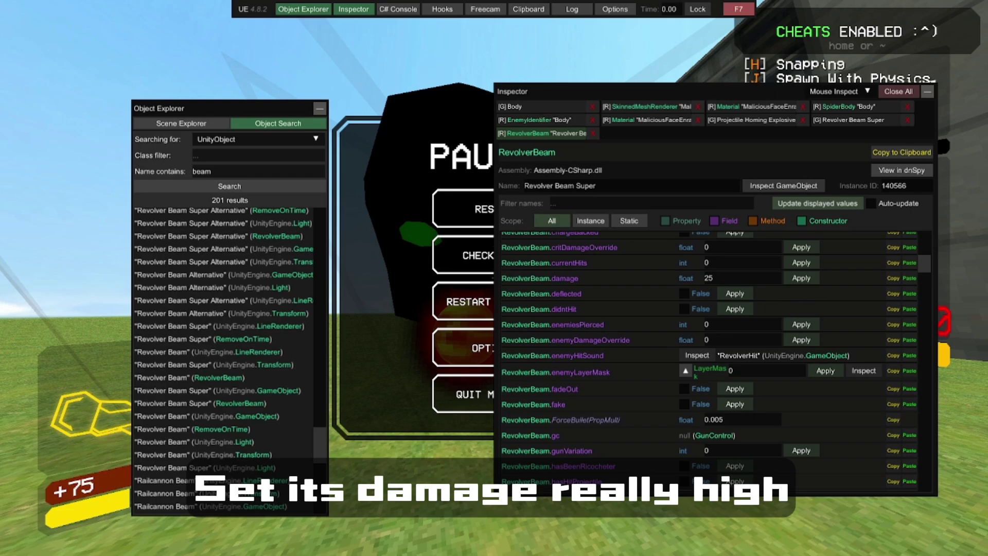
Set ignoreEnemyType to MaliciousFace in Revolver Beam Super's RevolverBeam component
scroll(686, 371, down, 10)
click(685, 433)
click(669, 449)
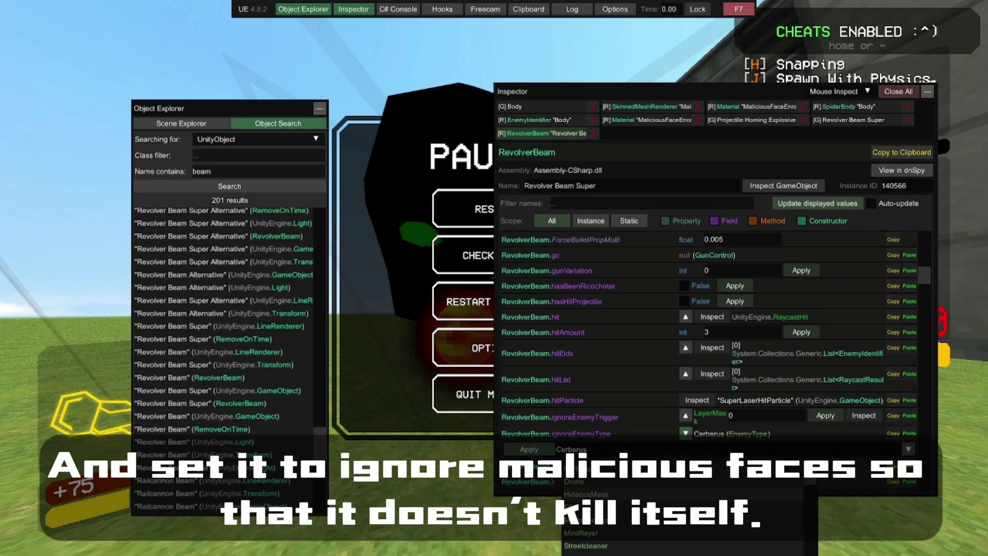
click(587, 520)
click(529, 450)
scroll(529, 450, down, 3)
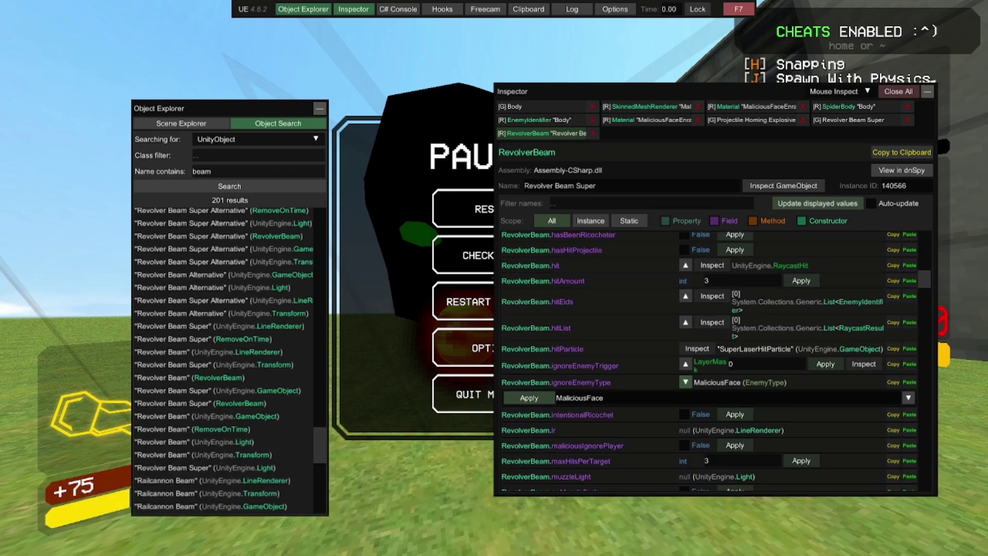
Copy the Revolver Beam Super GameObject and paste it into SpiderBody's spiderBeam field
click(855, 120)
click(885, 152)
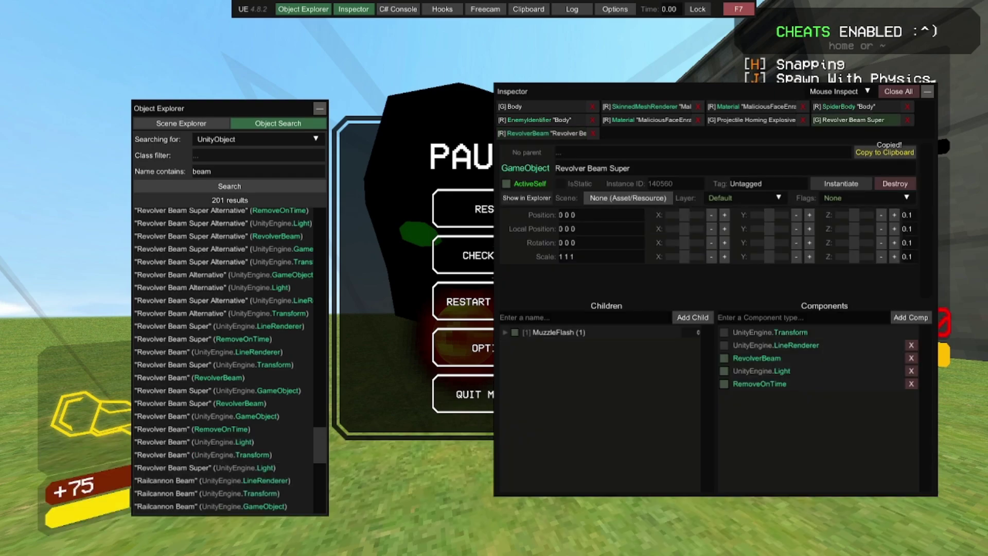
click(857, 107)
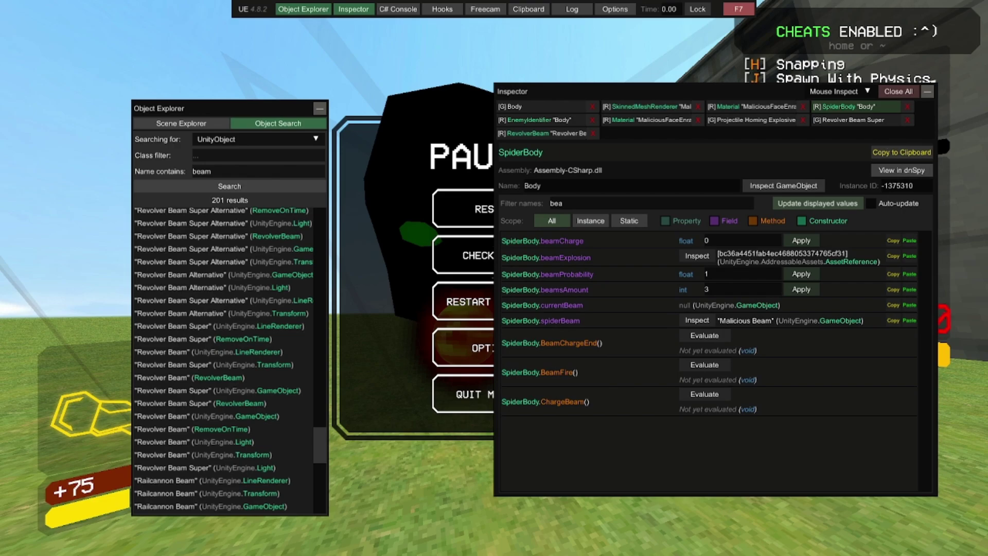
click(909, 321)
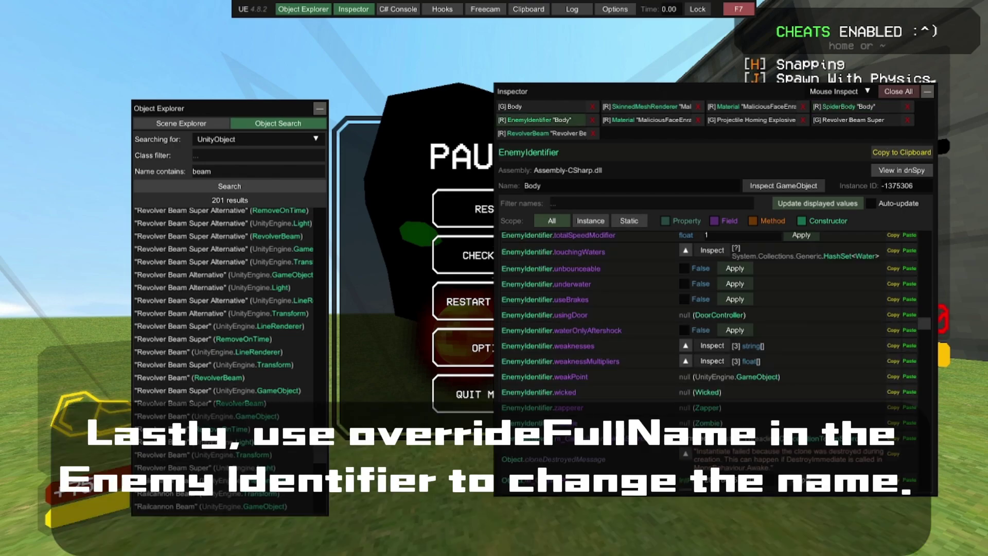
Filter EnemyIdentifier's members by "over" and set overrideFullName to MFBD-02 "PYRO"
text(over)
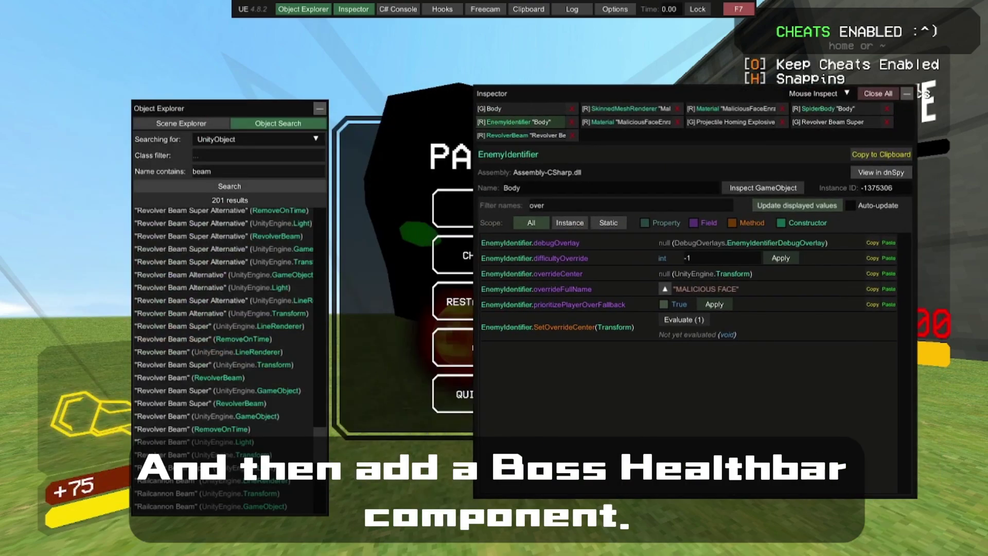
click(666, 289)
click(515, 319)
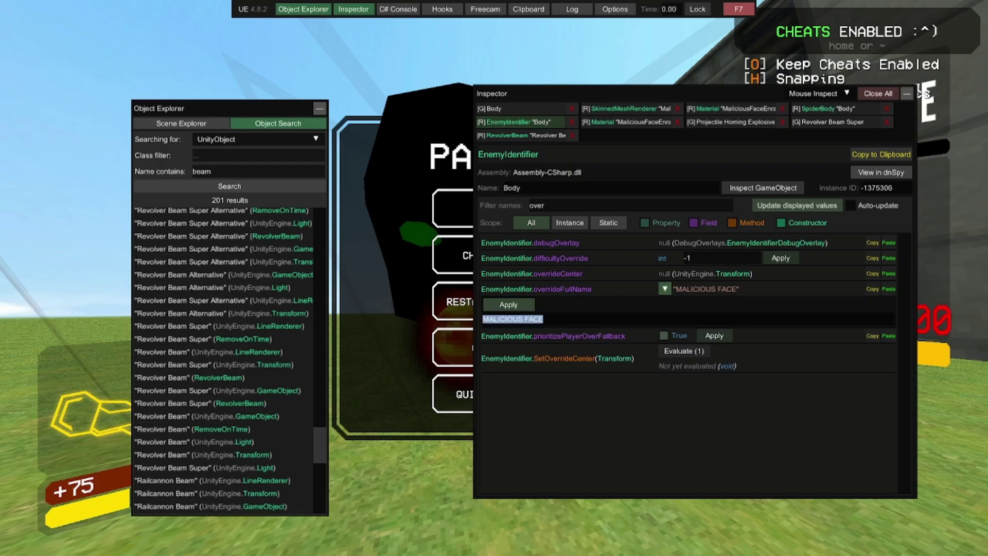
text(MFBD)
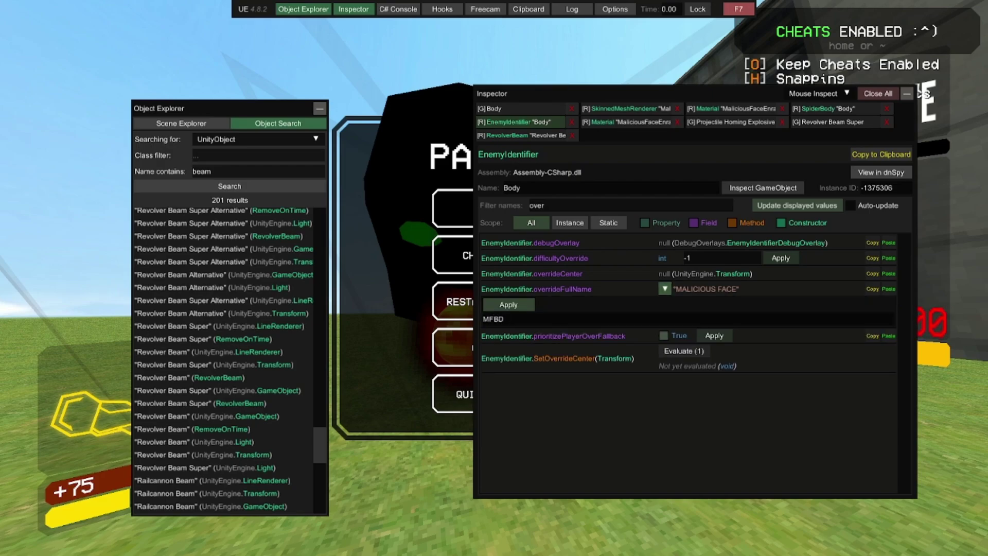
text(-02 ")
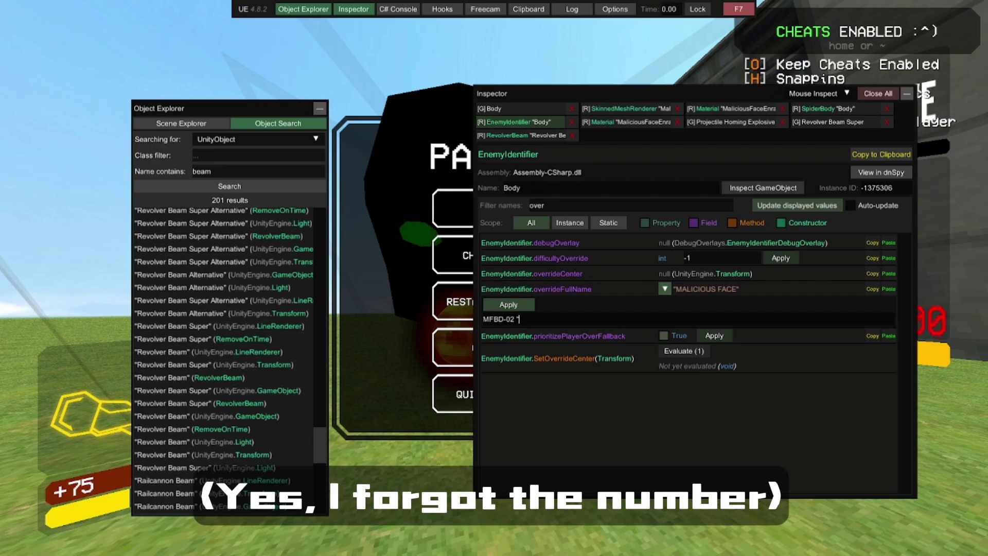
text(PYRO")
click(509, 305)
Add a BossHealthBar component to the Malicious Face's Body GameObject and hide the explorer overlay
click(520, 108)
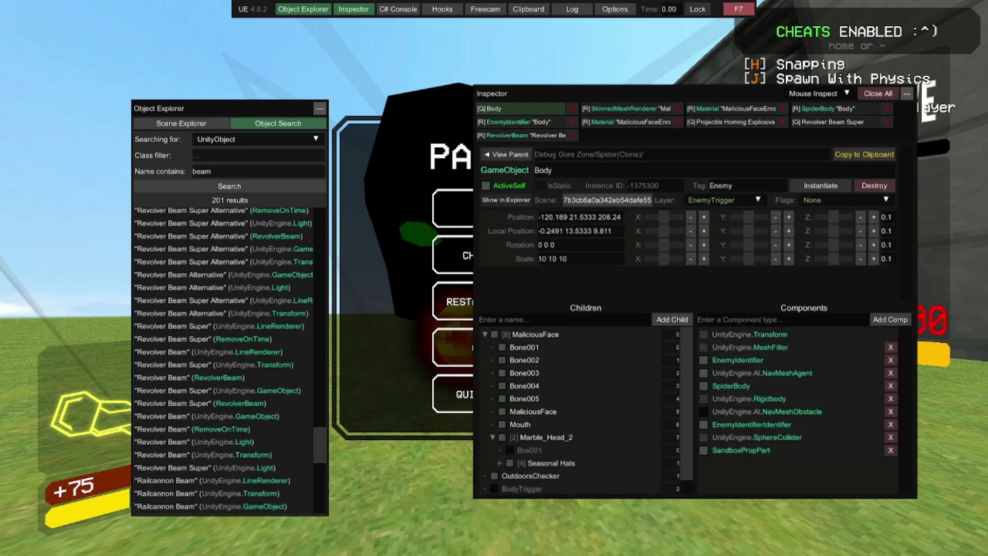
scroll(582, 411, down, 2)
click(780, 320)
text(h)
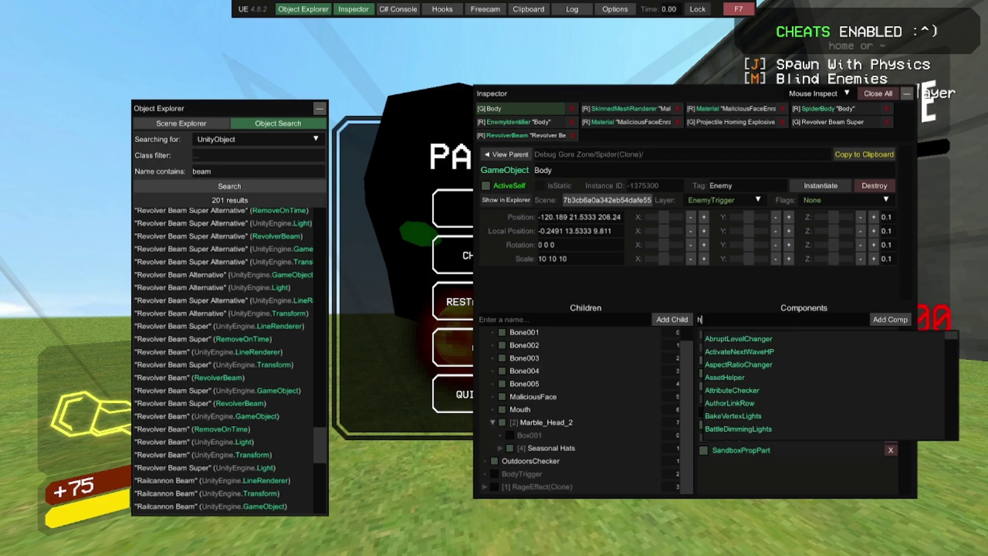
text(eal)
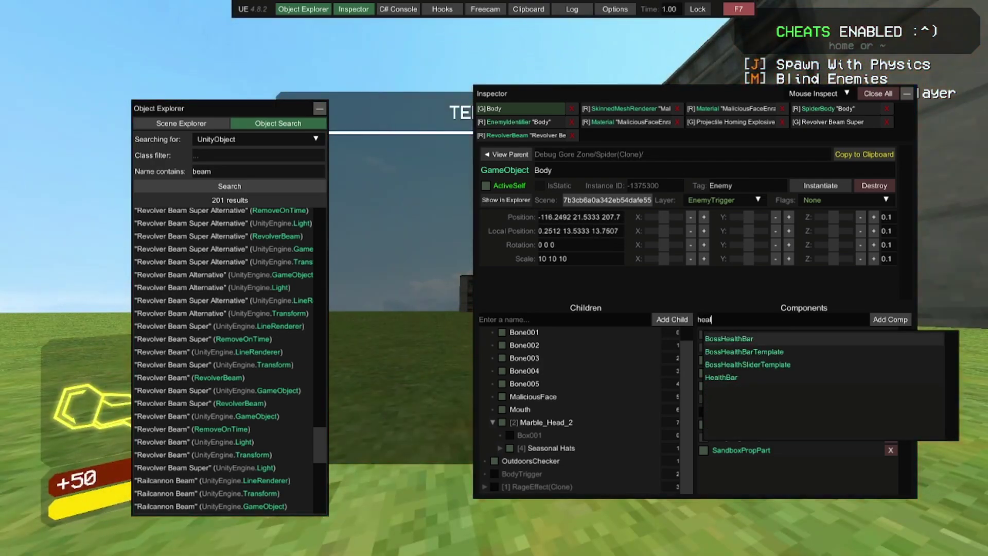
click(747, 339)
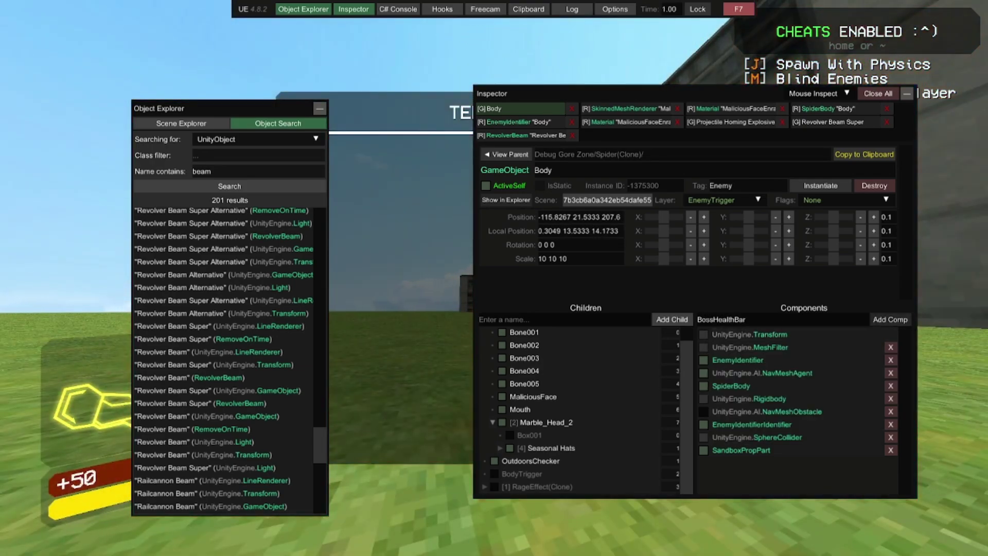
key(F7)
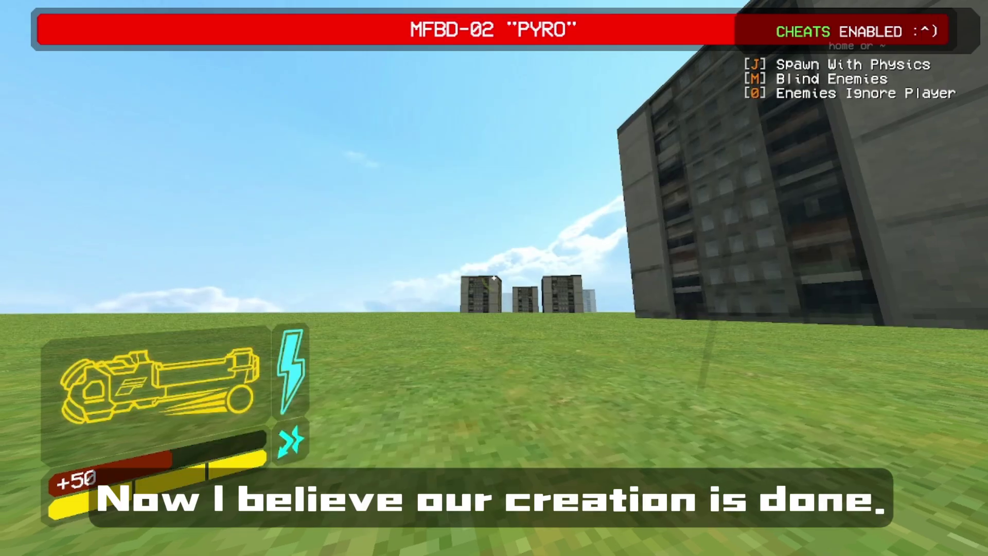
Equip the revolver and turn off the Enemies Ignore Player and Blind Enemies cheats
key(1)
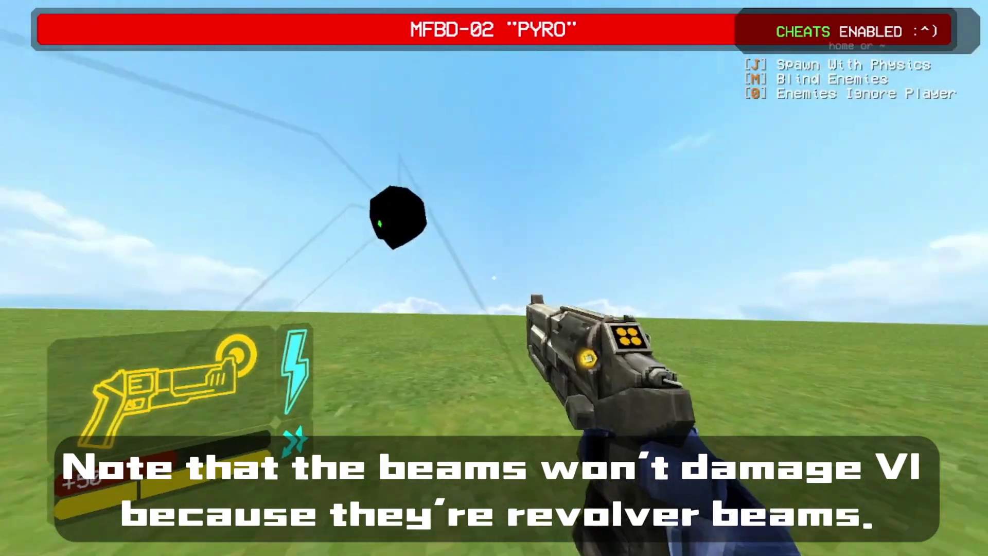
key(0)
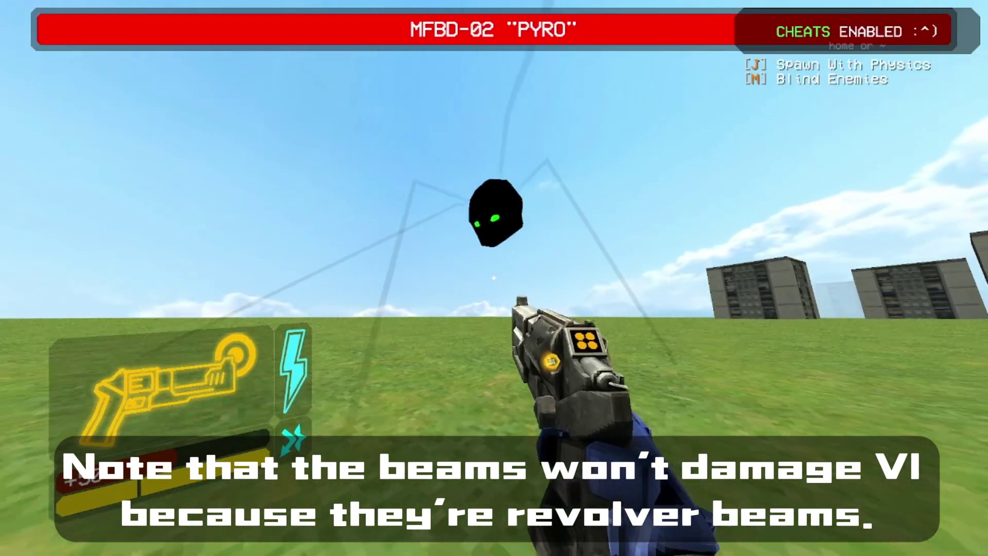
key(m)
Test the customized Malicious Face in combat by parrying its homing projectiles and dodging its attacks
key(shift)
key(f)
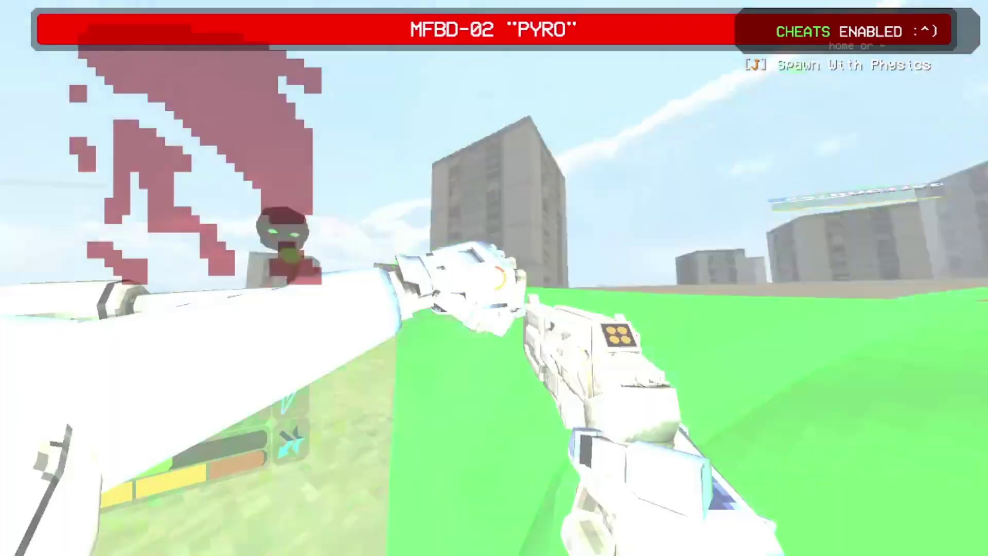
key(f)
key(f)
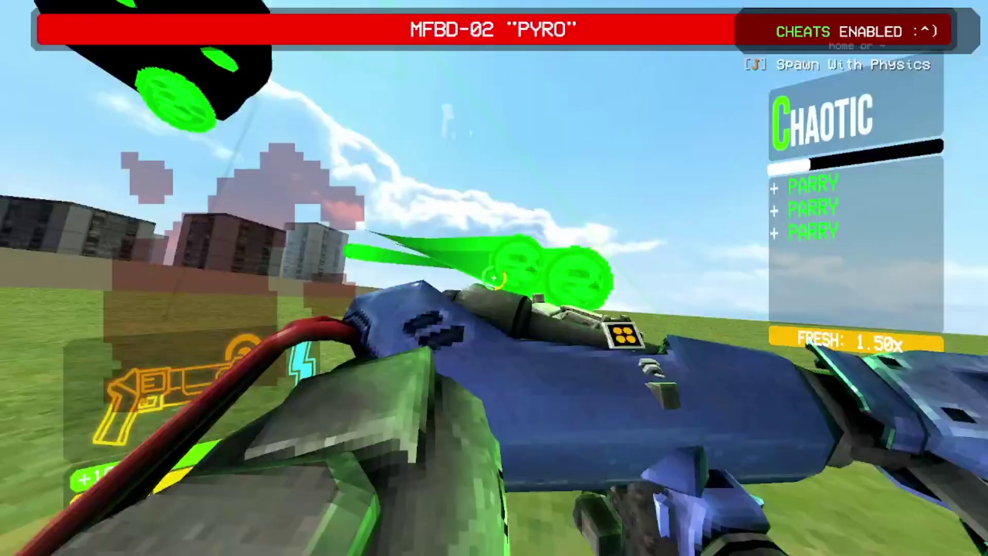
key(f)
key(shift)
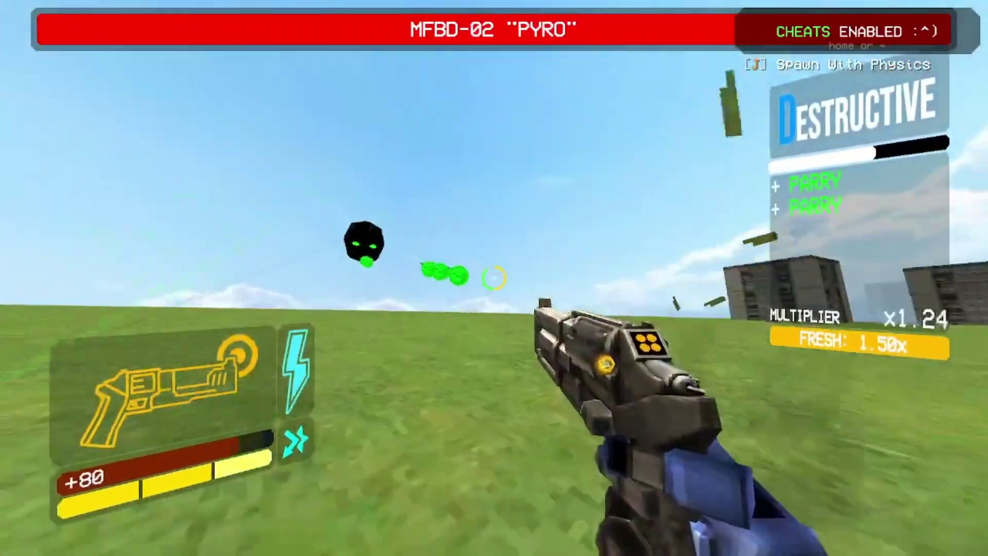
key(f)
key(f)
key(shift)
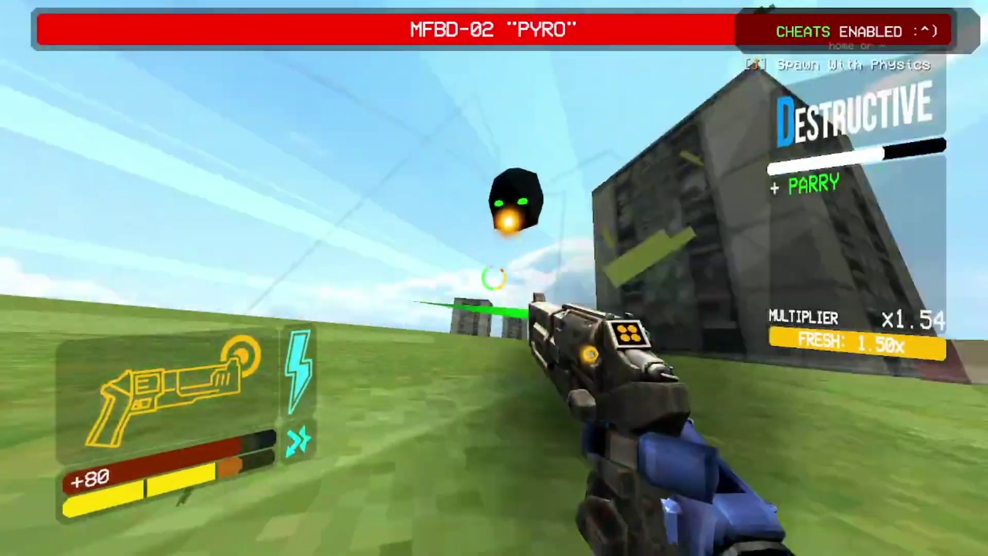
key(space)
key(shift)
key(ctrl)
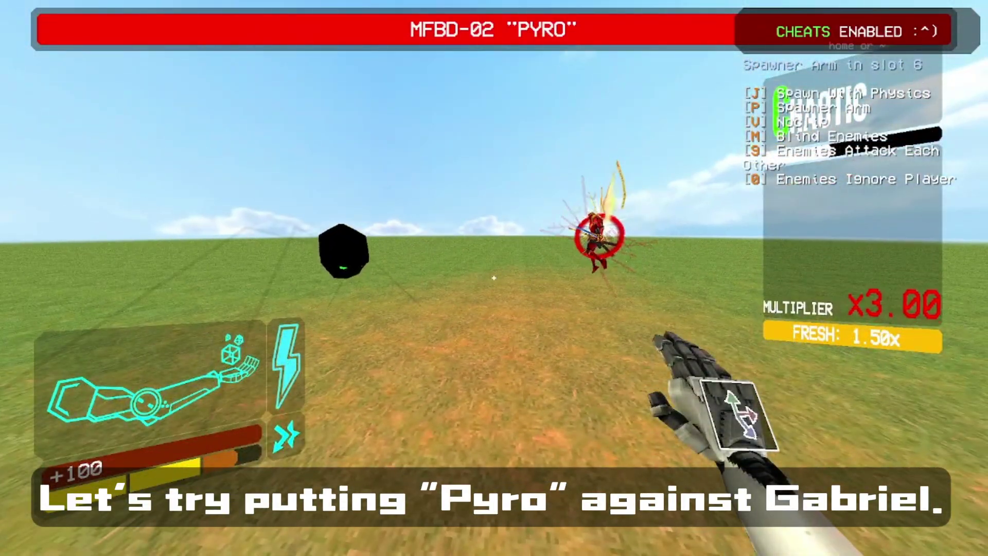
key(h)
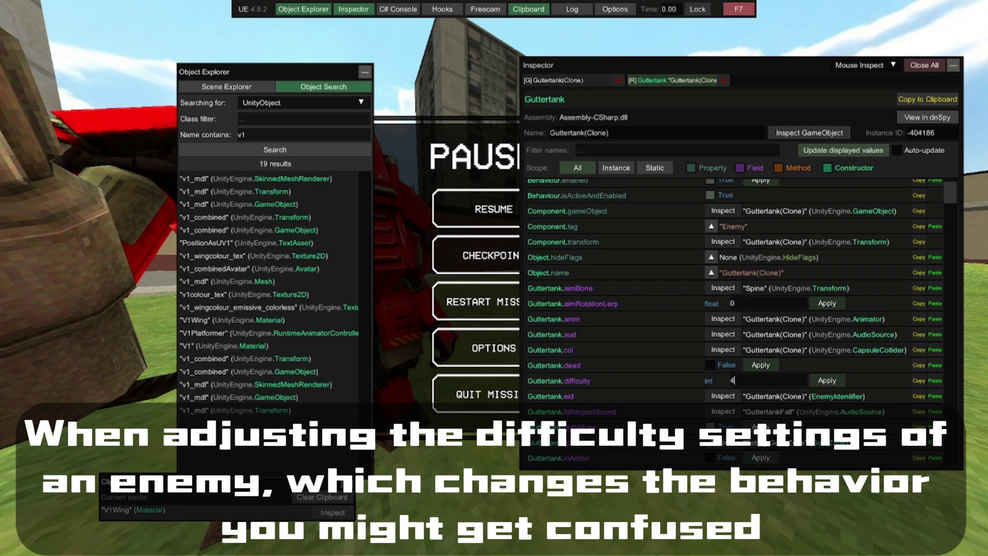
Examine the Guttertank component's difficulty setting and browse its fields down to the rocket entries
drag(737, 380, 730, 380)
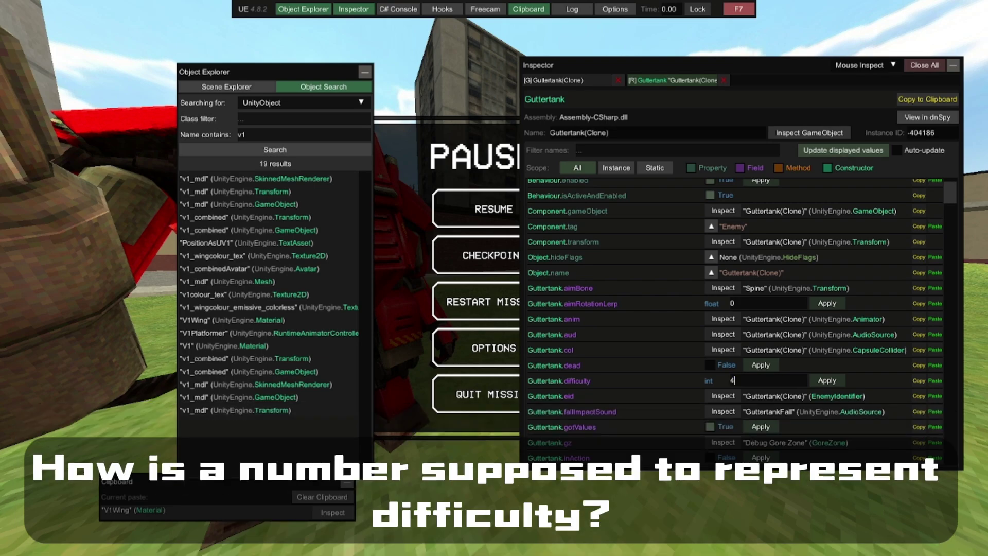
scroll(735, 322, down, 5)
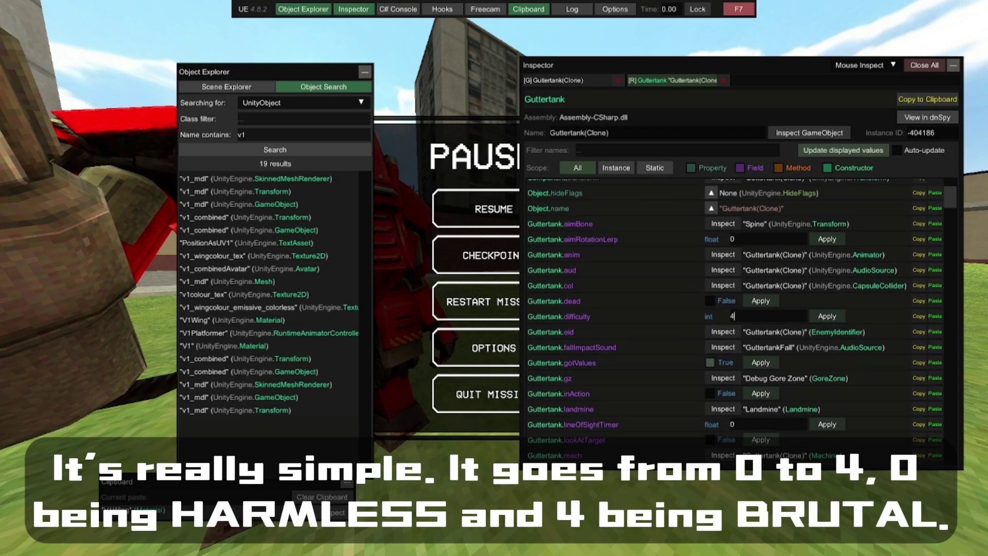
scroll(741, 319, down, 2)
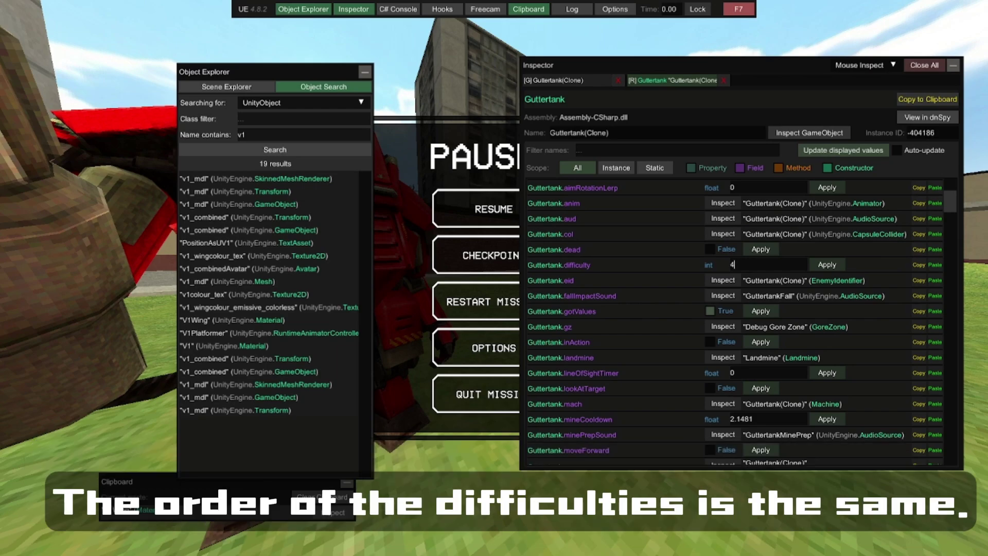
scroll(735, 322, down, 10)
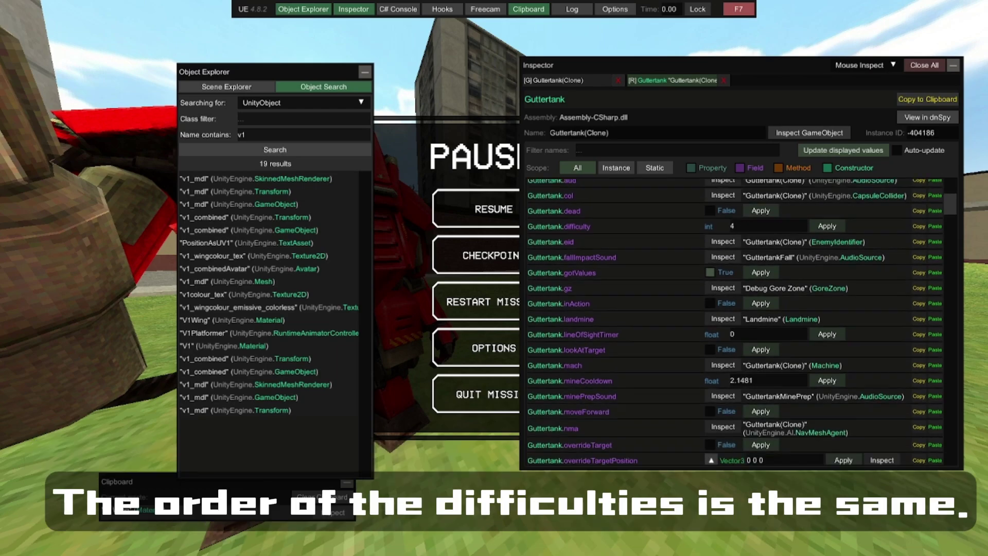
Search the objects with the class filter Grenade and inspect the object named "Grenade"
click(303, 119)
text(gren)
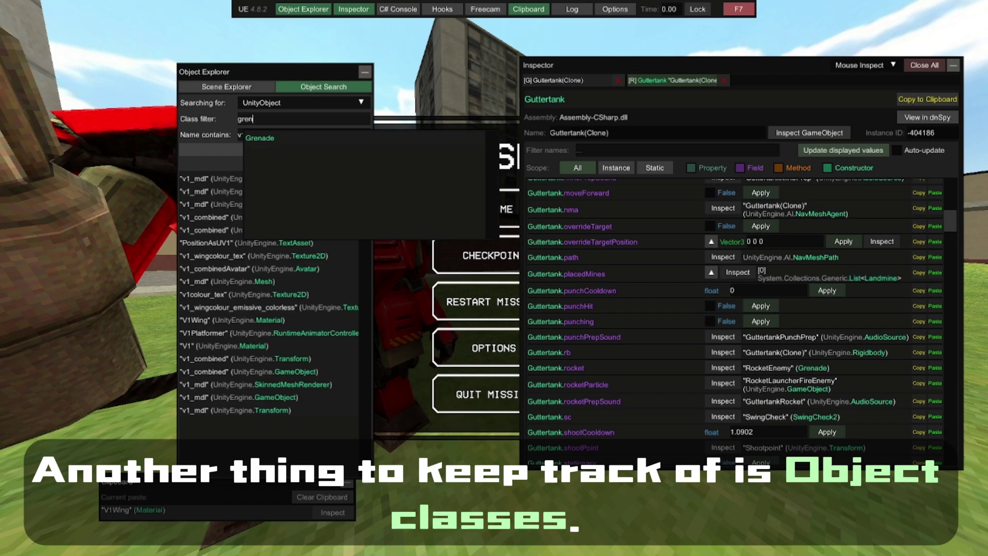
click(289, 138)
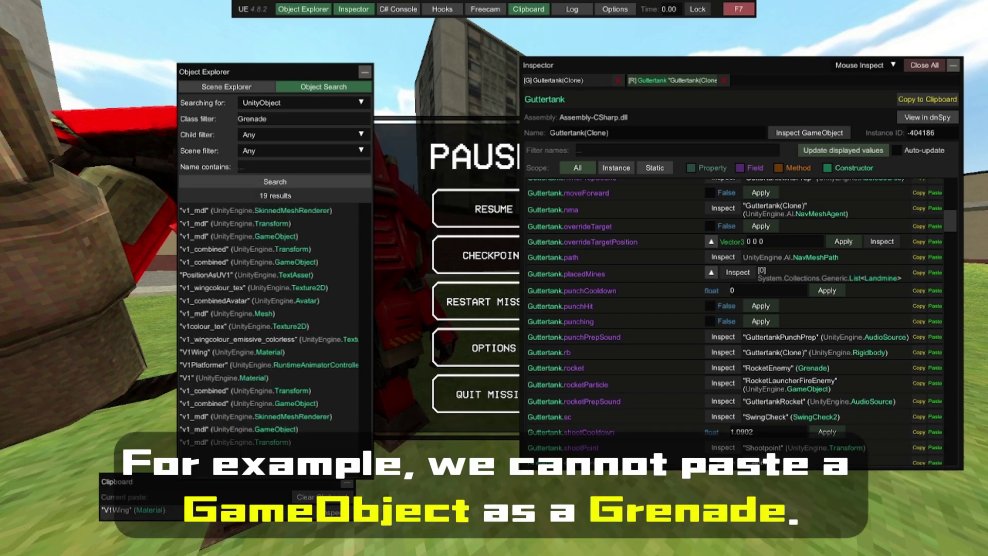
click(275, 182)
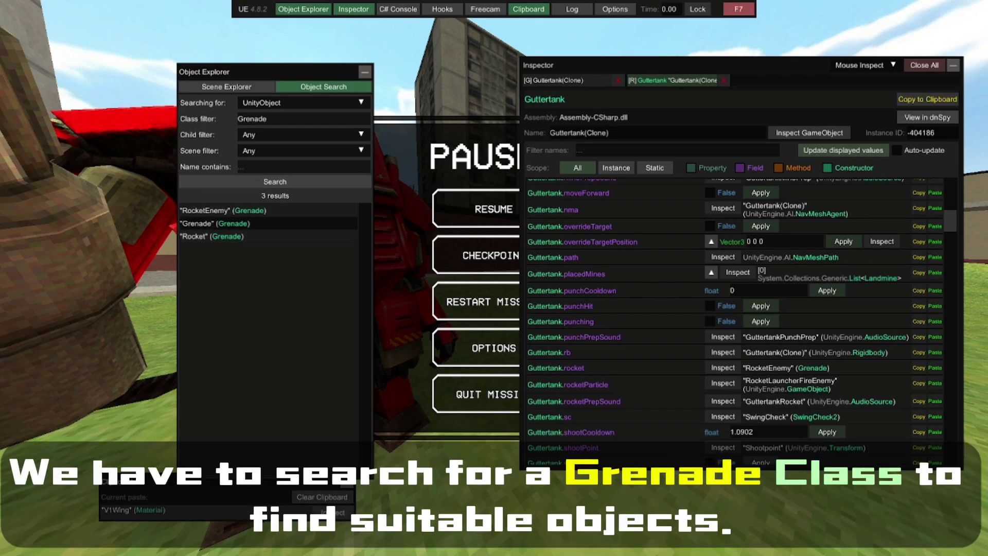
click(215, 224)
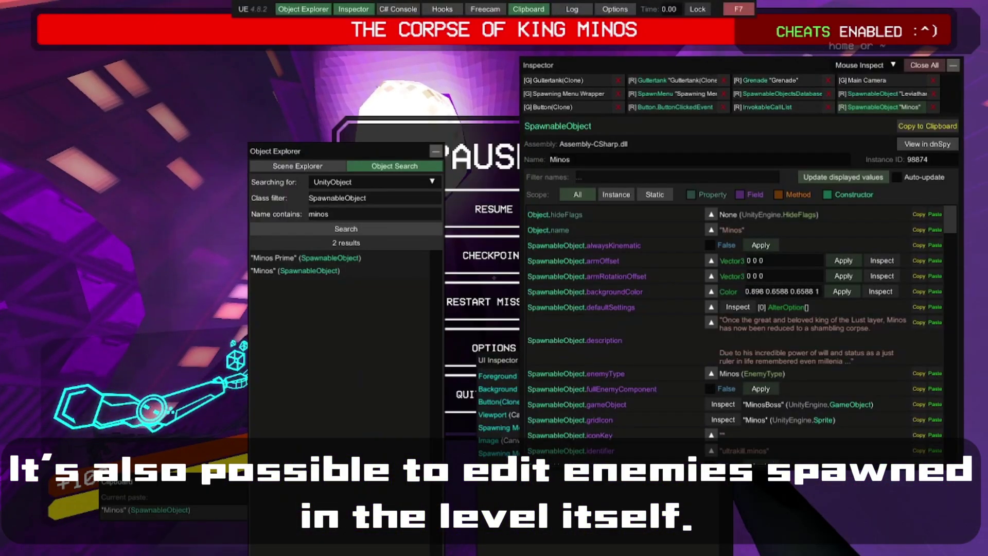
Pick the Corpse of King Minos in the level for inspection and go up its hierarchy to the MinosBoss GameObject
click(866, 66)
click(859, 92)
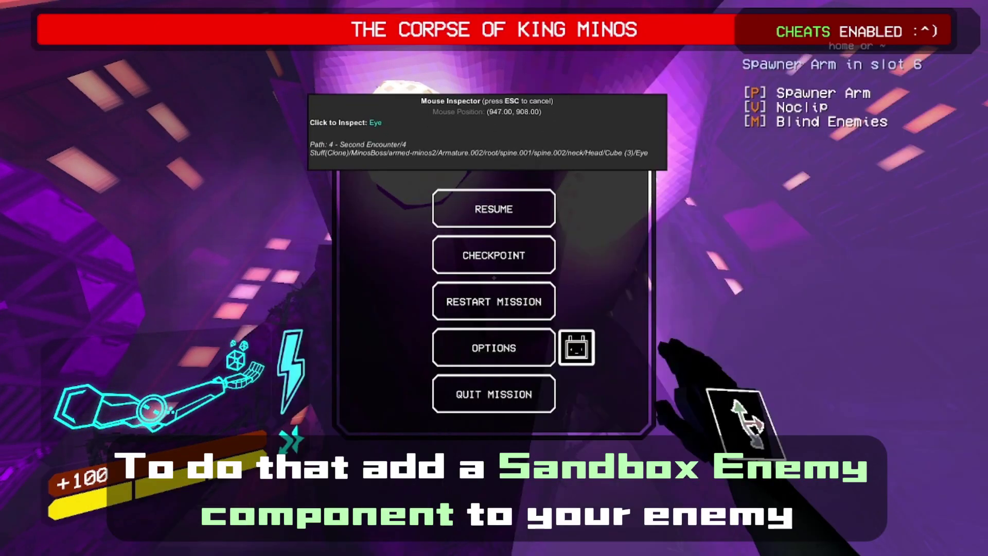
click(500, 64)
click(553, 139)
click(553, 139)
click(553, 140)
click(553, 140)
click(553, 139)
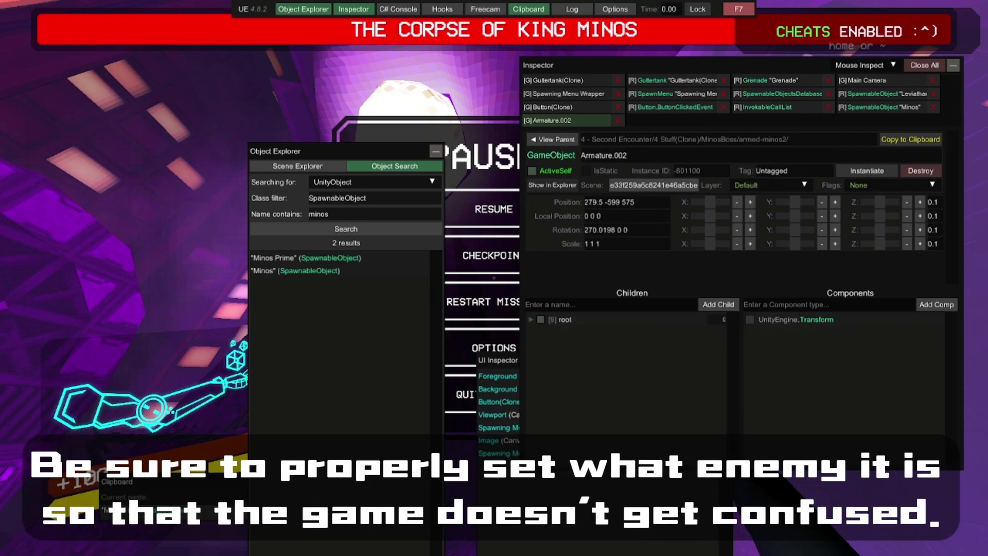
click(554, 139)
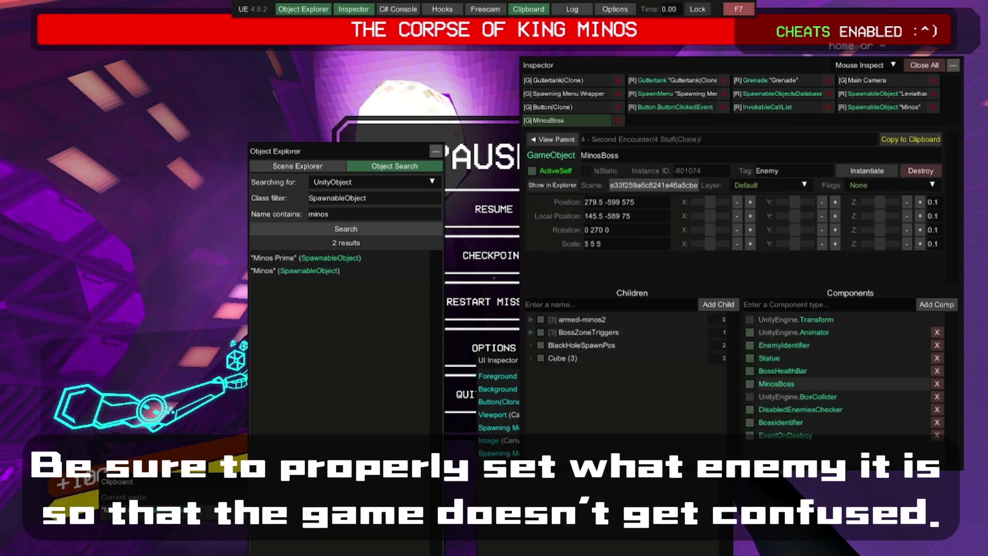
Add the Sandbox.SandboxEnemy component to the MinosBoss GameObject
click(828, 305)
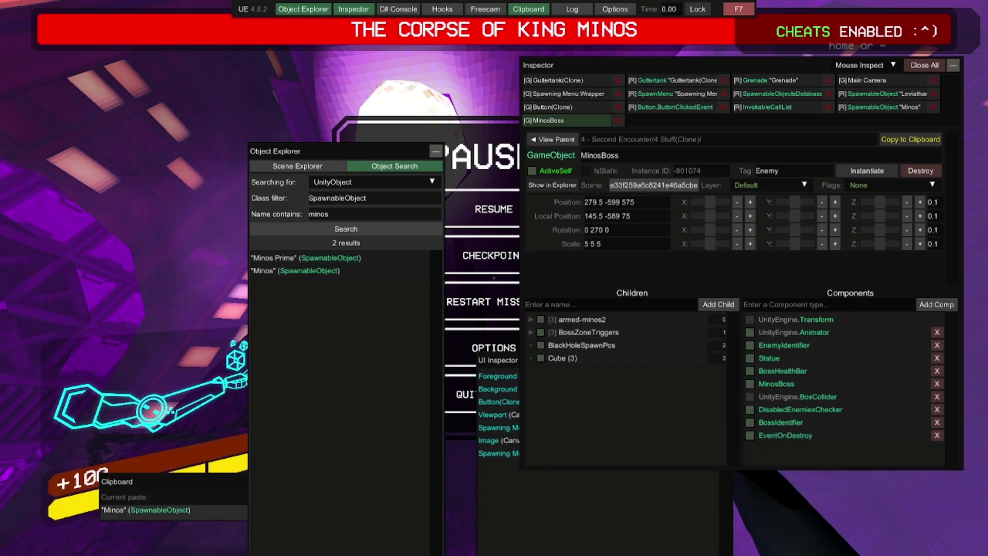
text(sand)
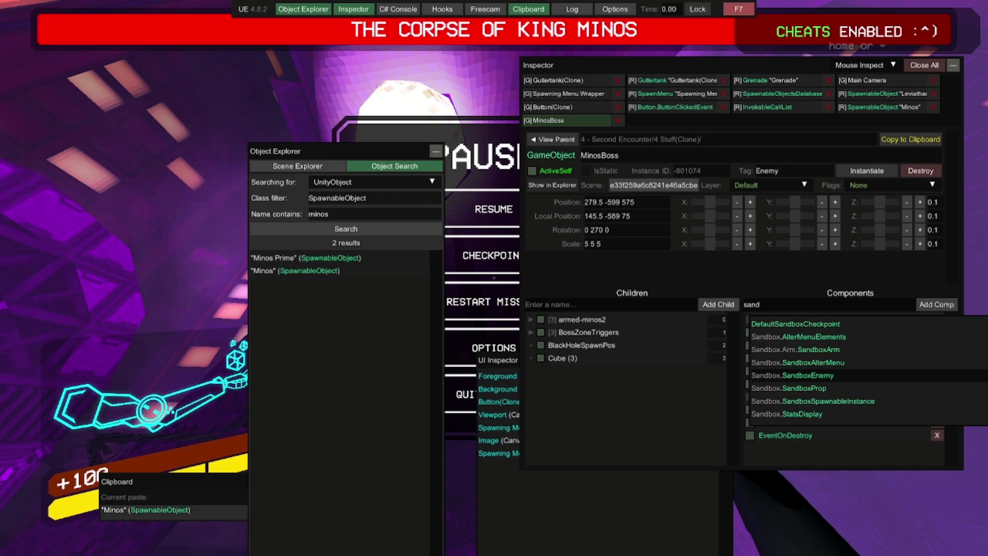
click(808, 376)
click(937, 304)
Paste the copied Minos SpawnableObject into the new SandboxEnemy component's sourceObject field and return to the game
click(803, 448)
scroll(803, 446, down, 5)
scroll(741, 343, down, 7)
scroll(741, 342, up, 1)
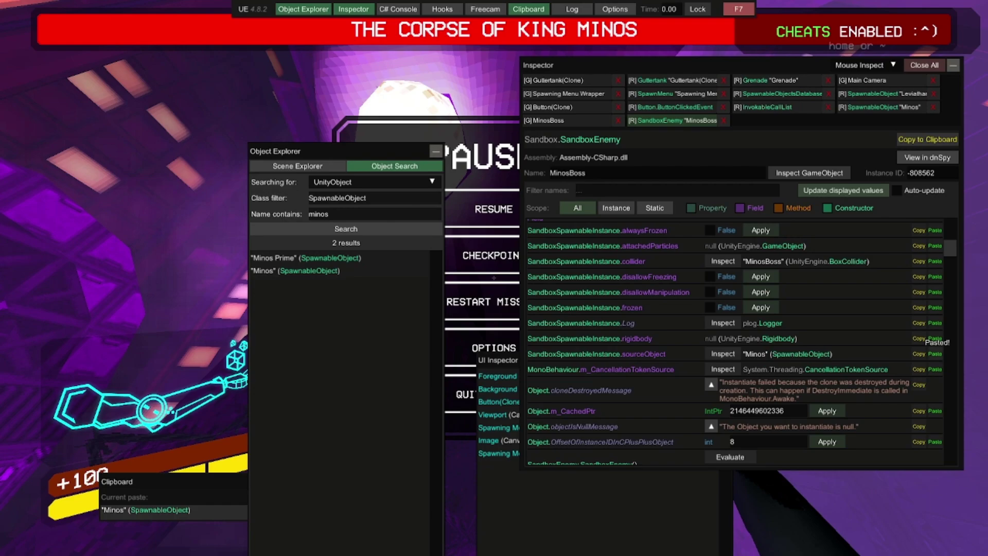
key(F7)
key(Escape)
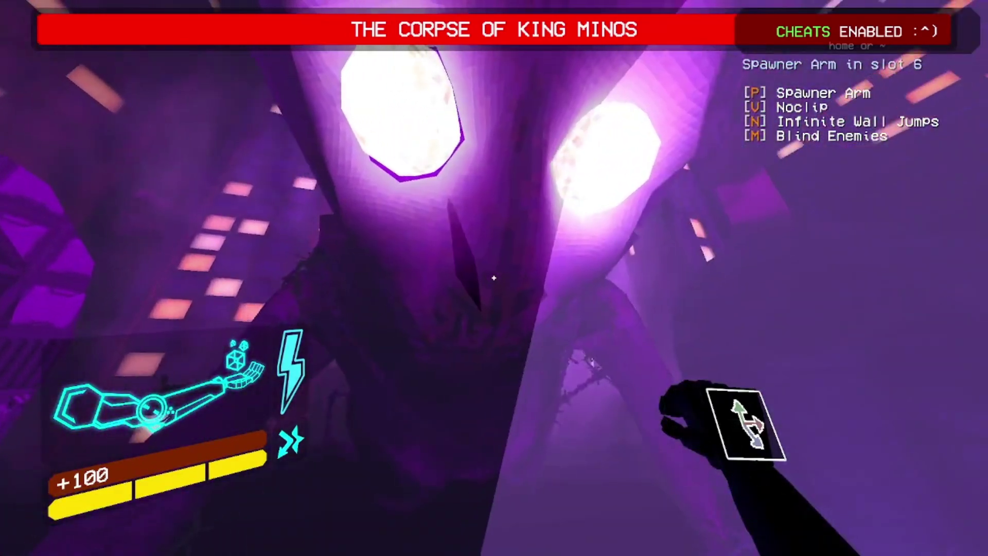
key(m)
key(s)
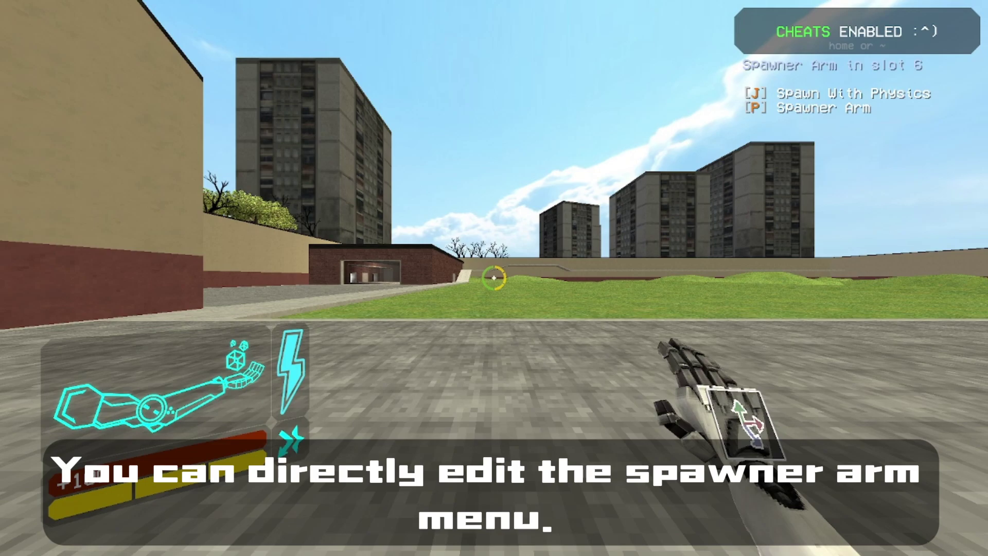
Open the spawner arm menu and pick the first enemy button with Unity Explorer's UI mouse inspector
right_click(495, 278)
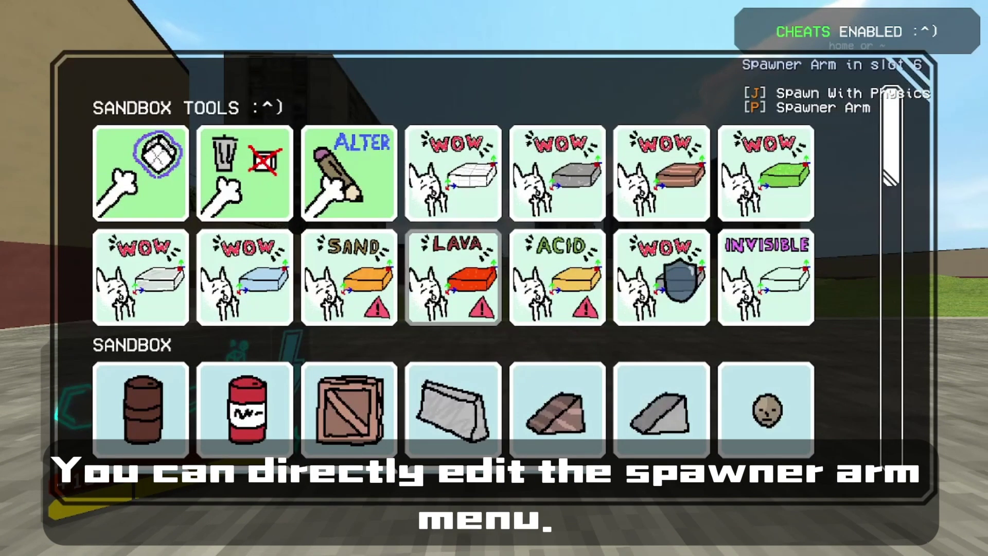
key(F7)
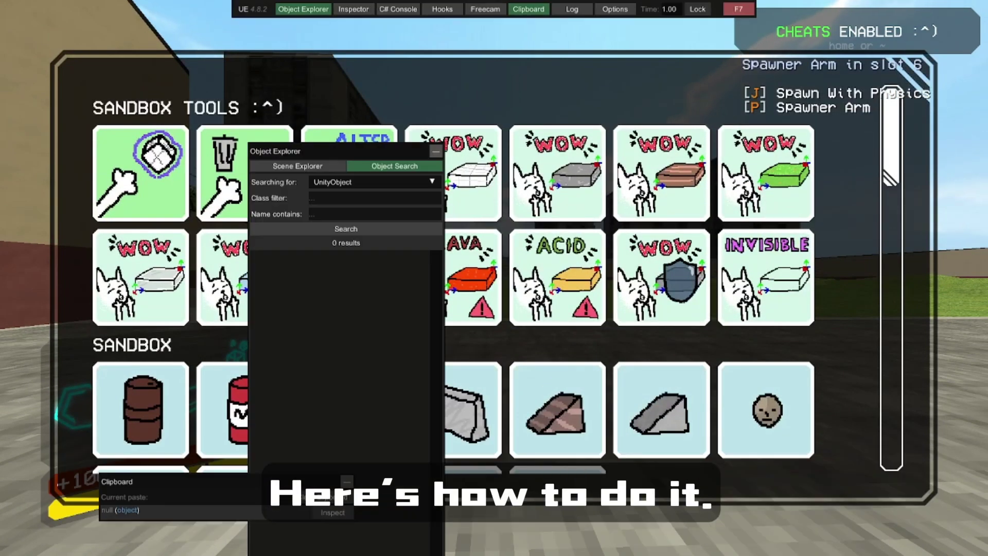
click(354, 9)
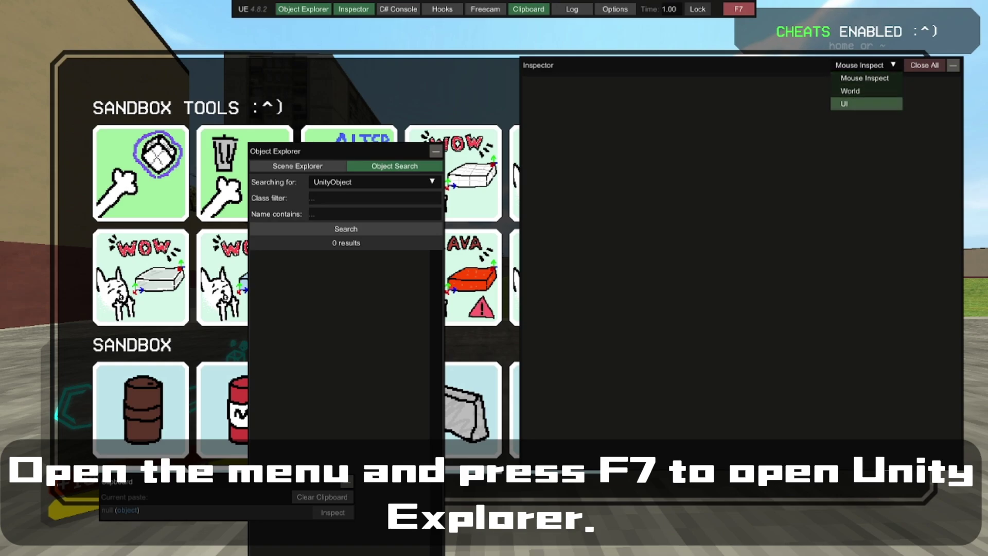
click(855, 104)
scroll(259, 394, down, 3)
scroll(252, 376, down, 2)
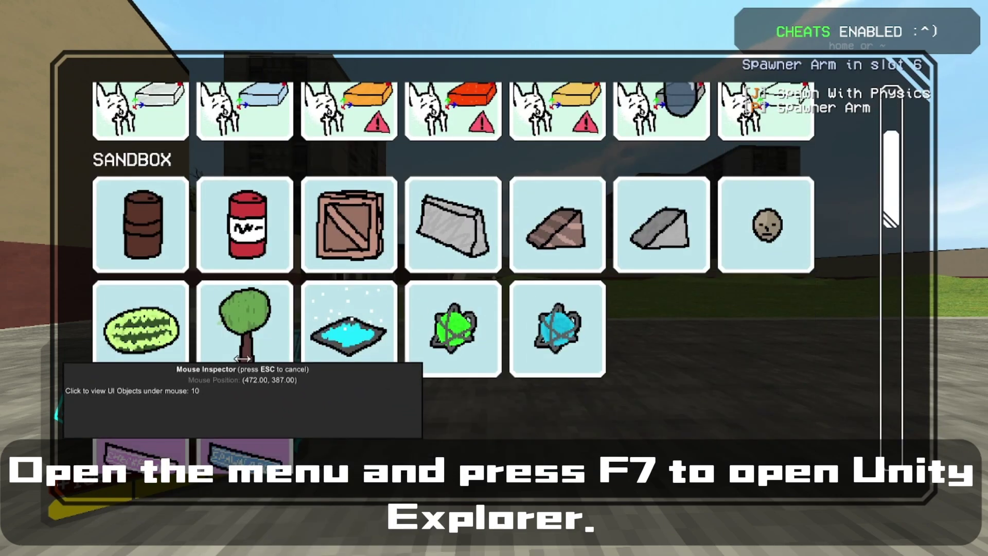
scroll(453, 401, down, 5)
click(175, 232)
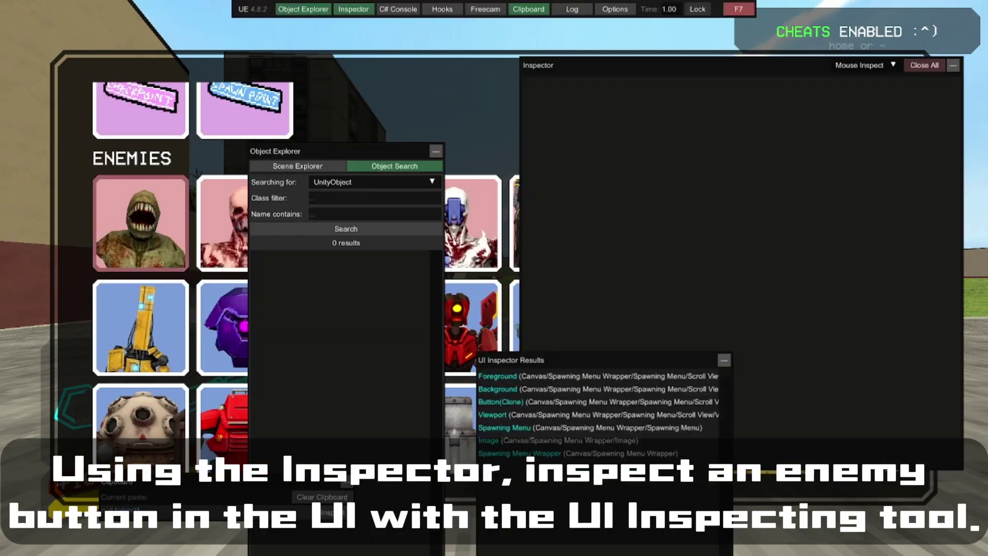
Inspect the Spawning Menu Wrapper, its SpawnMenu component and the Spawnable Objects Database stored in the objects field
key(Escape)
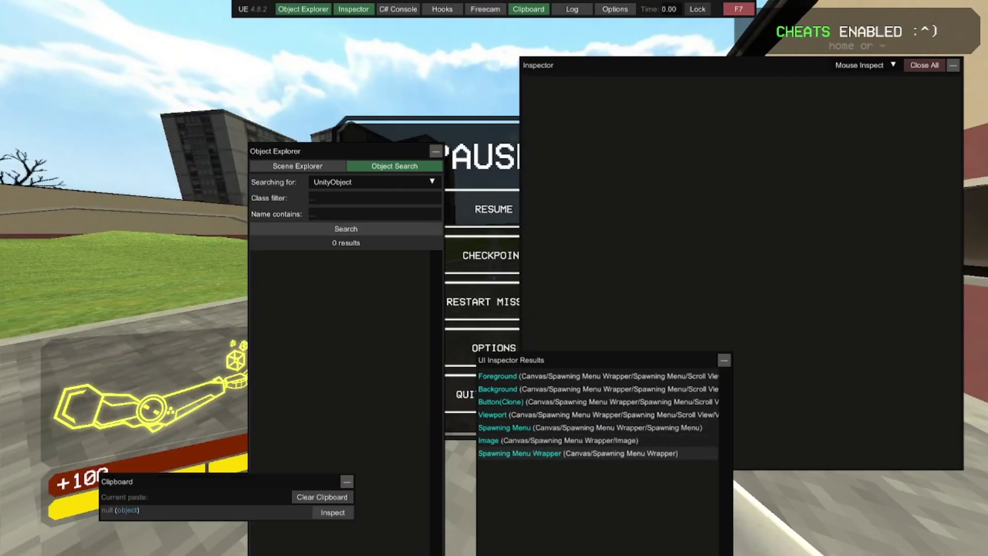
click(520, 453)
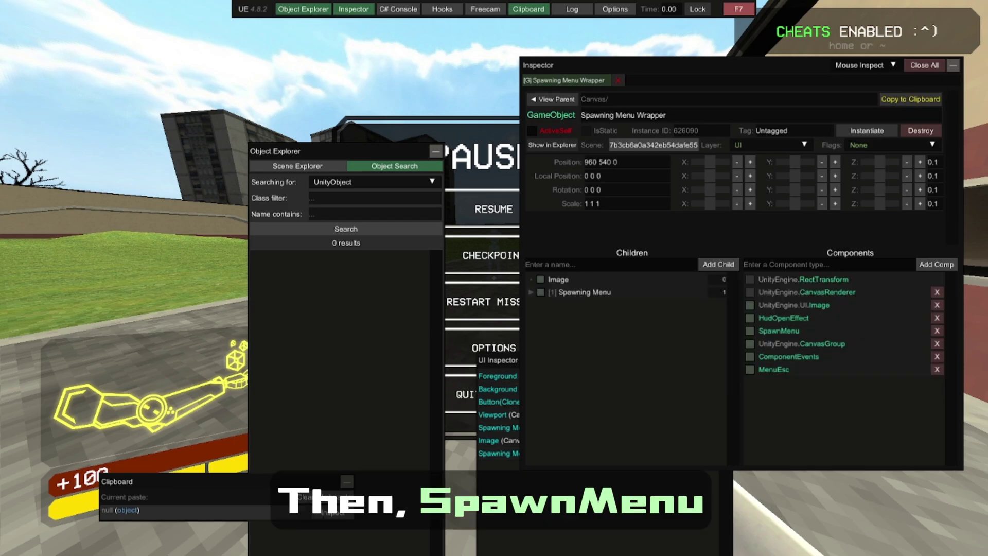
click(779, 331)
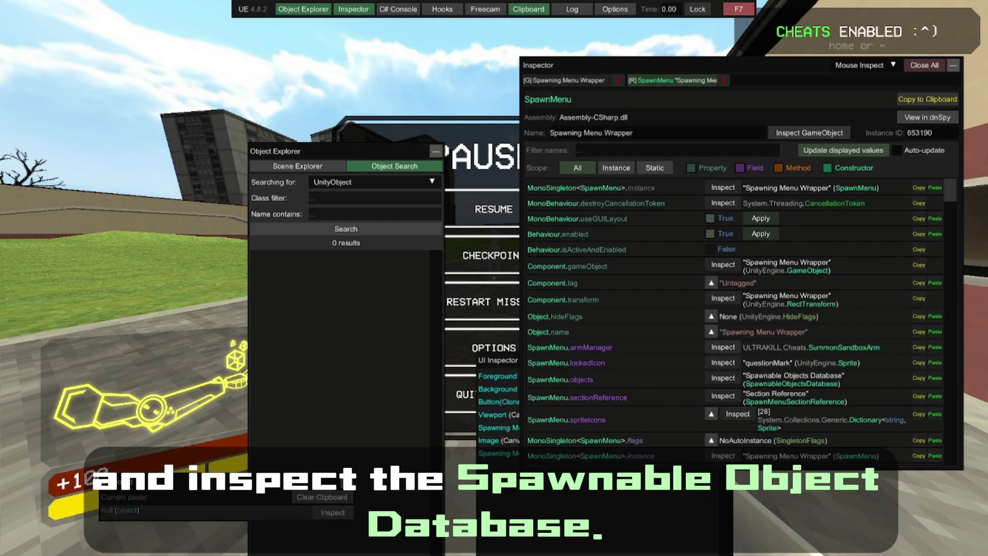
click(723, 378)
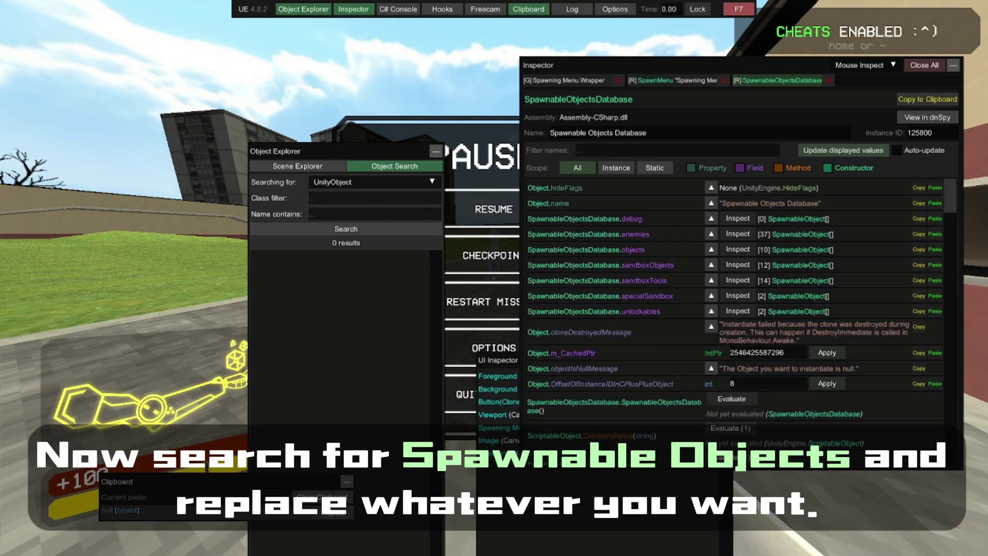
Expand the enemies array of the Spawnable Objects Database and browse its entries
click(712, 234)
scroll(731, 360, down, 4)
scroll(731, 361, up, 4)
scroll(731, 360, down, 2)
scroll(731, 360, up, 1)
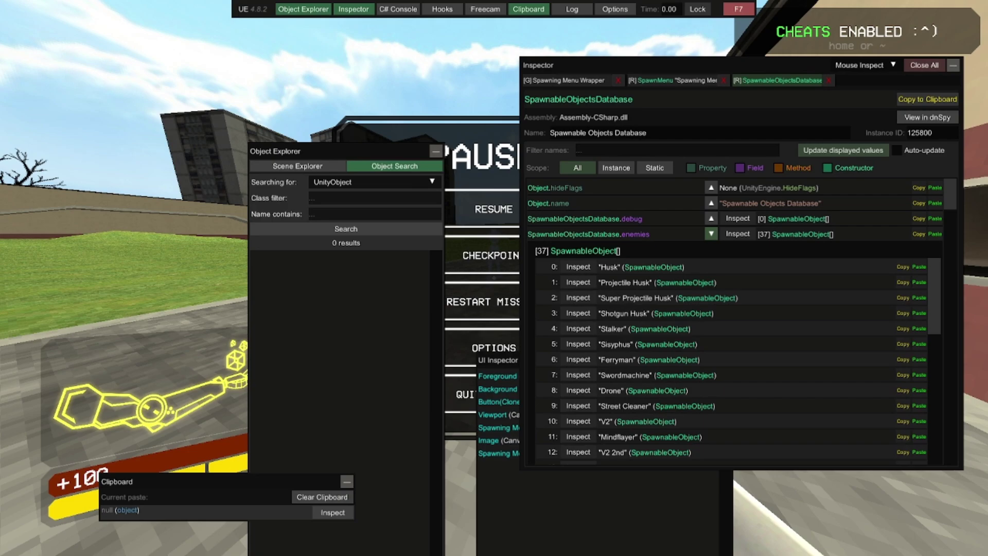
Search the Unity objects with the class filter SpawnableObject
click(375, 182)
click(361, 196)
text(spawn)
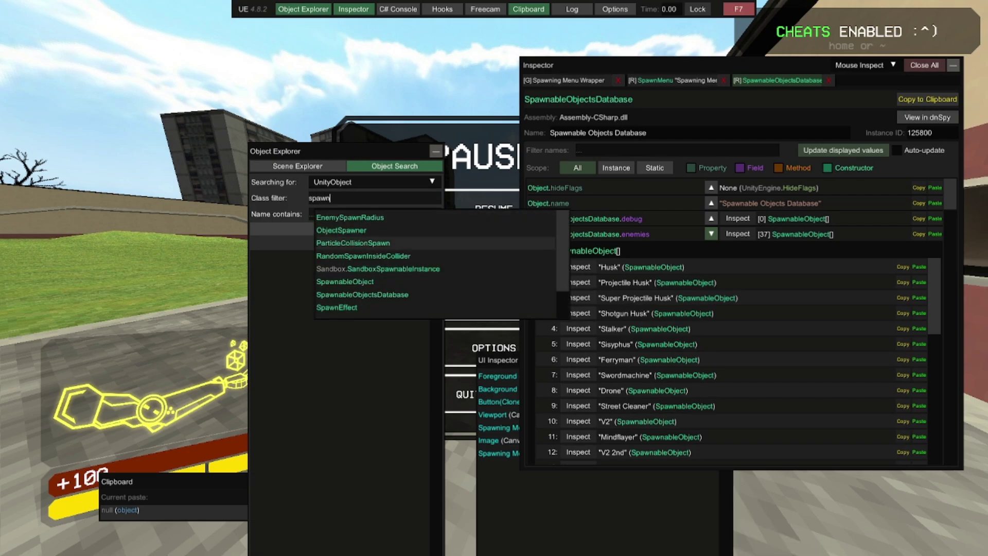
click(346, 282)
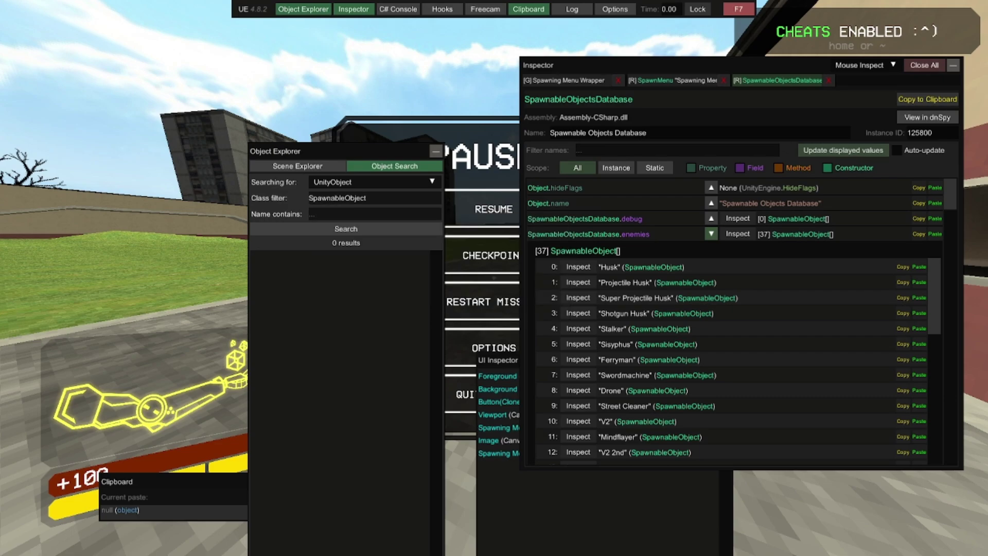
click(346, 228)
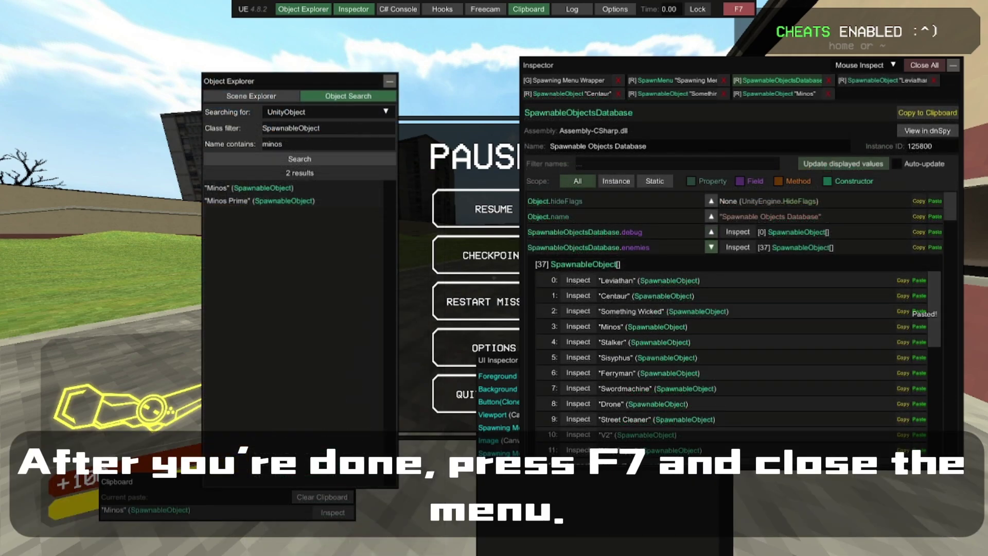
Close Unity Explorer, resume the game and check the enemies section of the spawner arm menu
key(F7)
key(Escape)
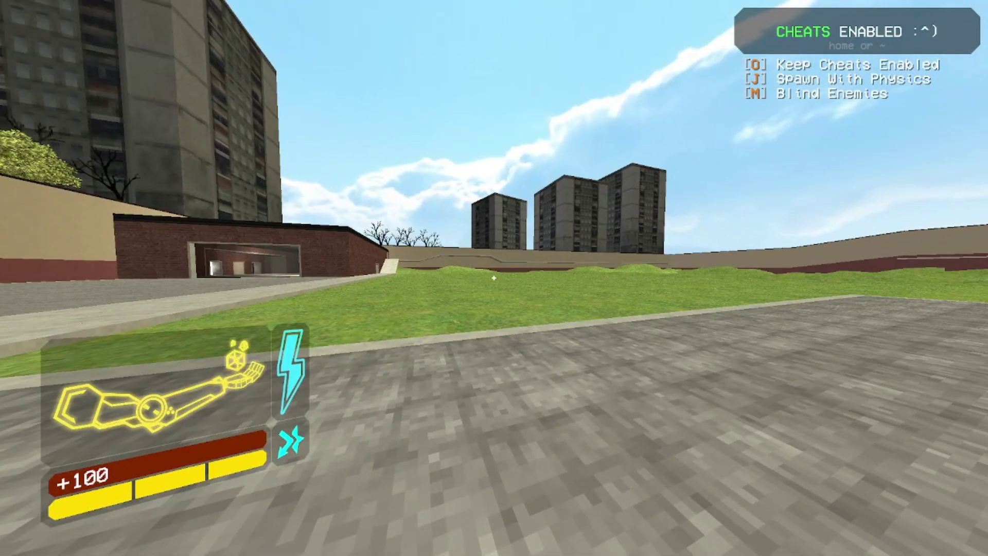
key(p)
right_click(494, 278)
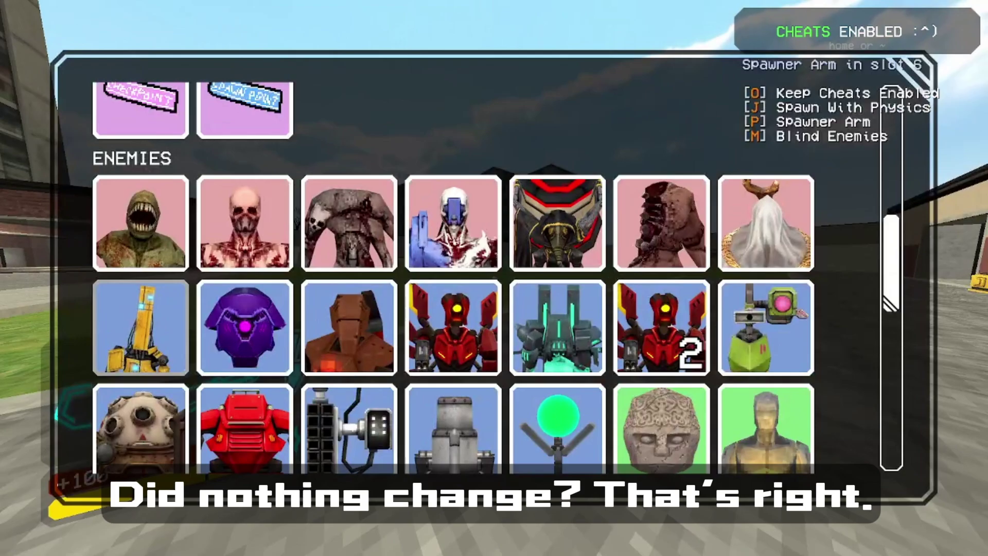
Restart the sandbox mission to reload the spawn list and reopen the spawner arm menu
key(Escape)
key(Escape)
click(493, 300)
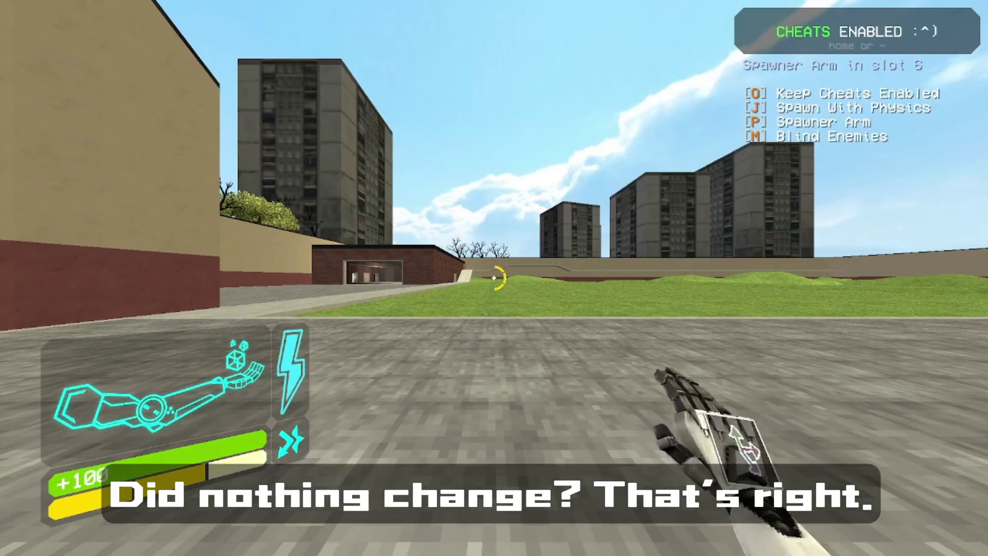
right_click(494, 278)
key(Escape)
key(Escape)
click(494, 300)
click(574, 303)
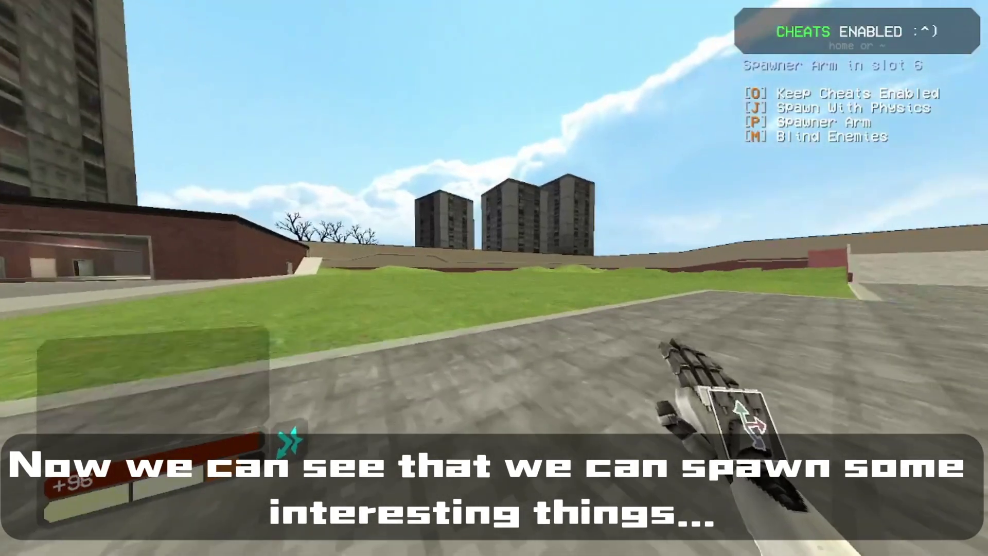
right_click(495, 278)
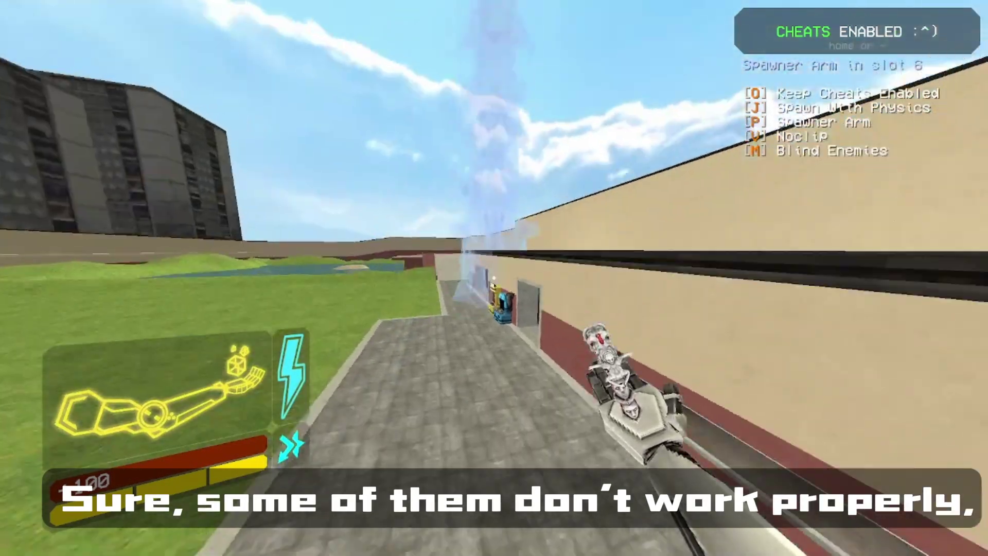
key(space)
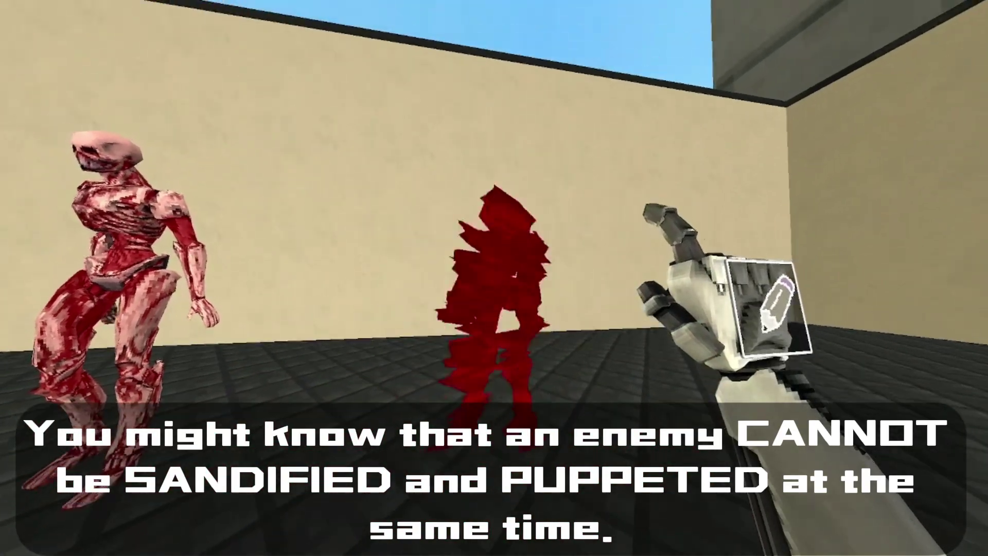
Open the alter settings of the Projectile Zombie, enable Sandified and return to the game
click(494, 278)
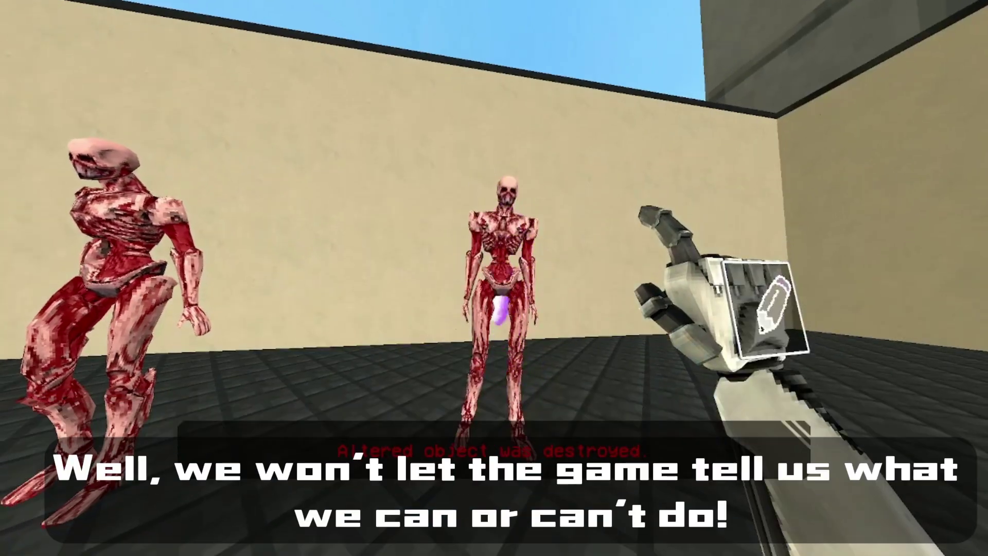
click(498, 317)
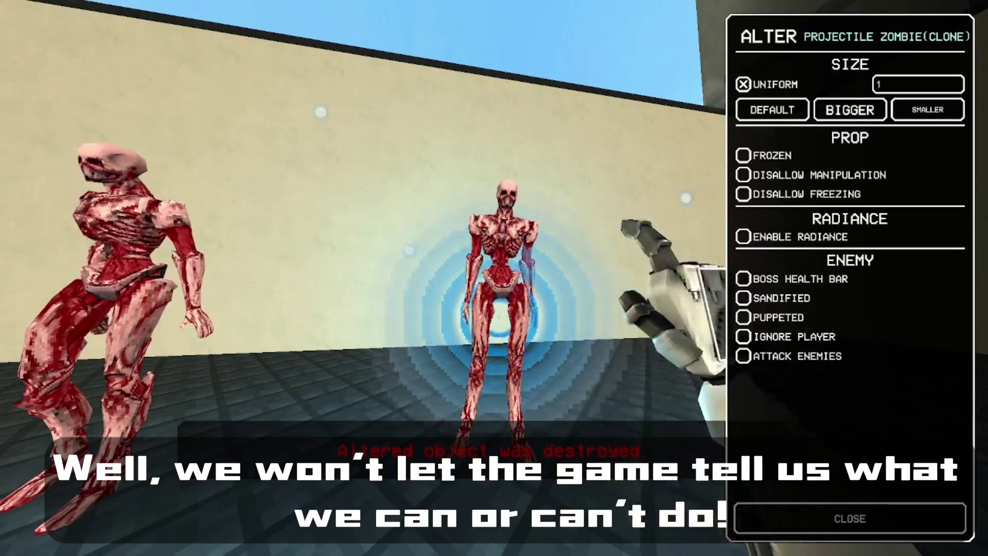
click(744, 298)
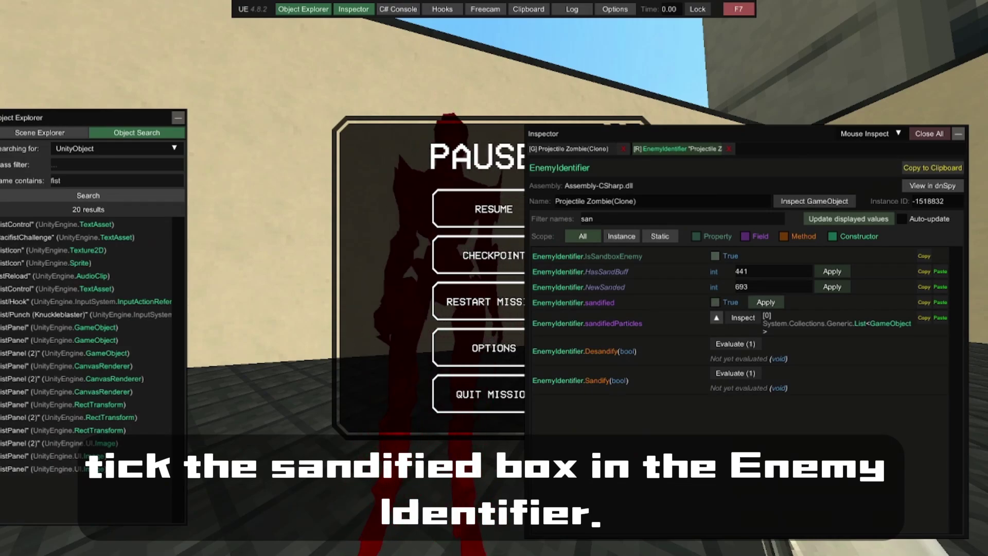
key(F7)
key(Escape)
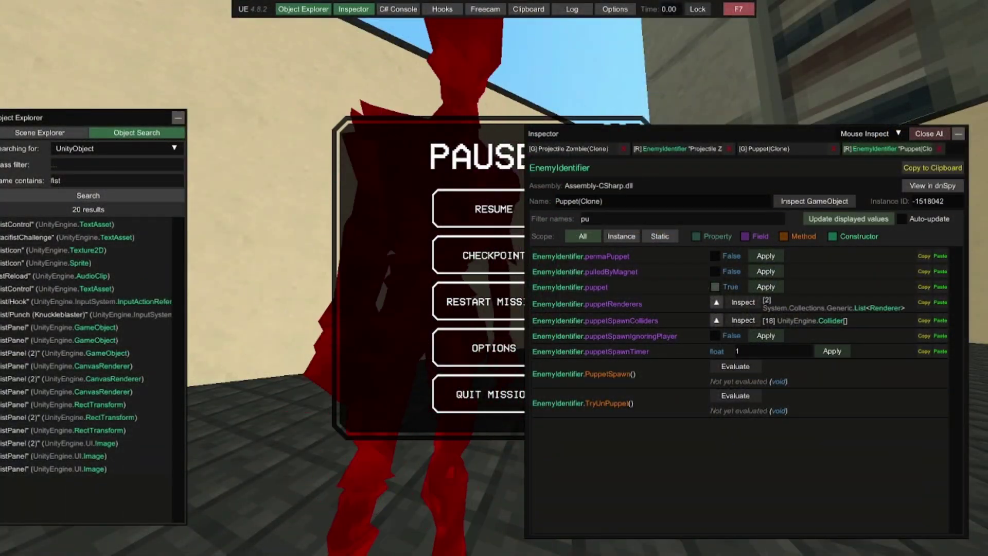
Turn off the puppet field in the Puppet(Clone) object's EnemyIdentifier, then resume the game and step back from the enemy
click(715, 288)
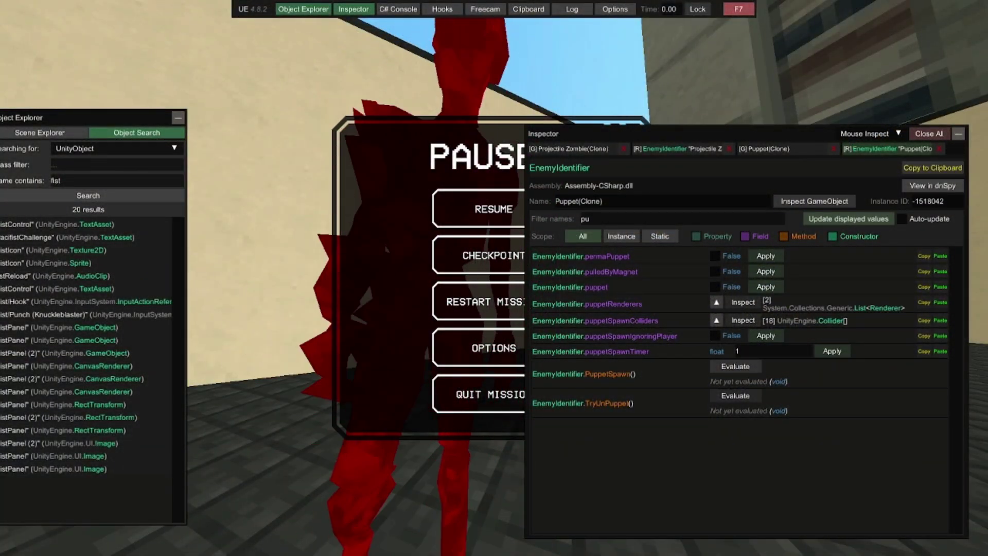
key(F7)
key(Escape)
key(a)
key(s)
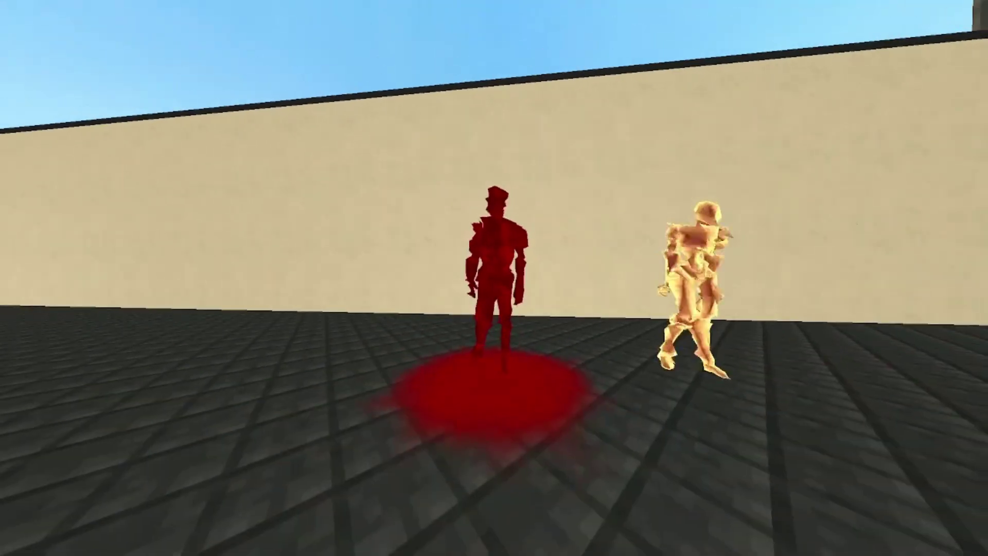
Approach the red puppet enemy and punch it repeatedly to test how it reacts
key(w)
key(f)
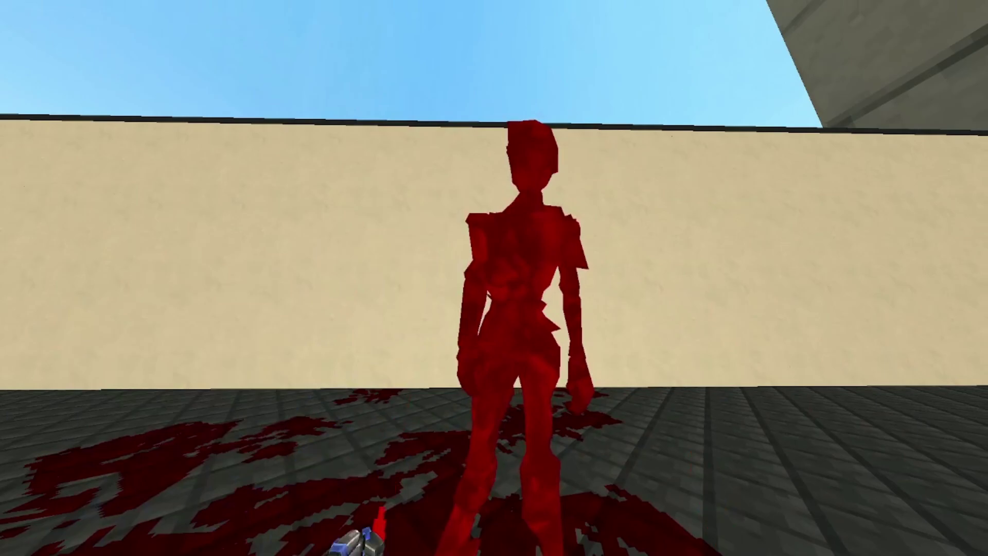
key(f)
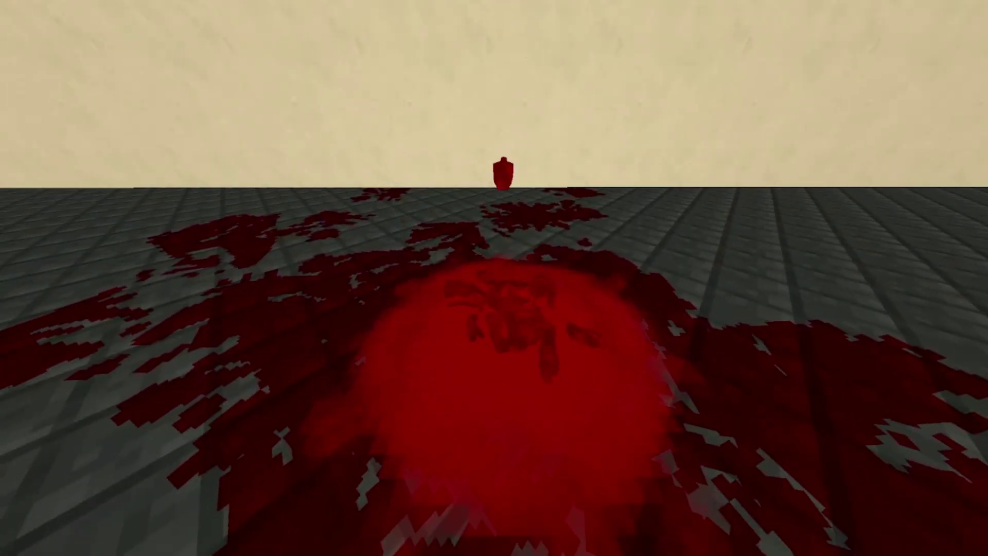
key(f)
key(f)
key(f)
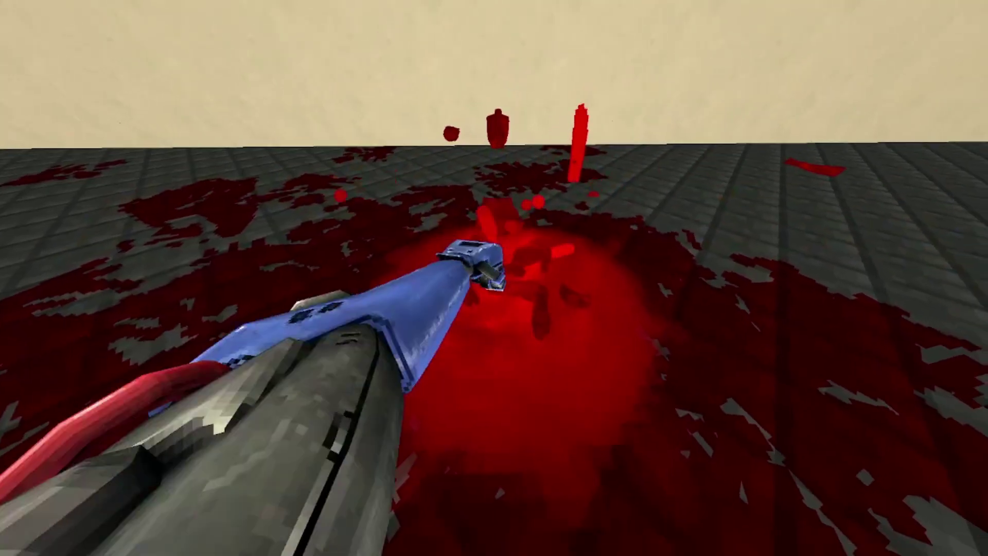
key(f)
key(f)
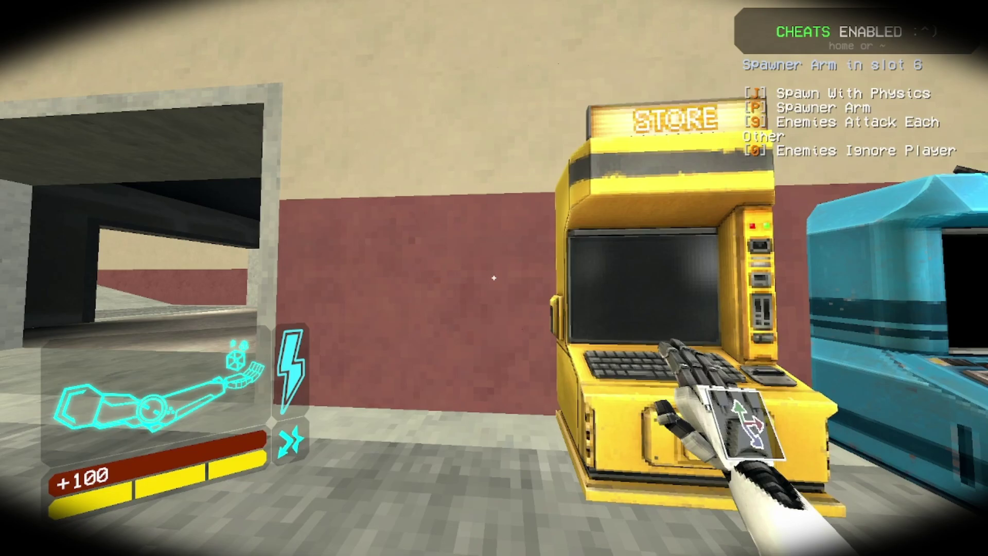
Walk up to the yellow store terminal, pause the game and pick the ShopTerminal object for inspection with the world mouse inspector
key(d)
key(w)
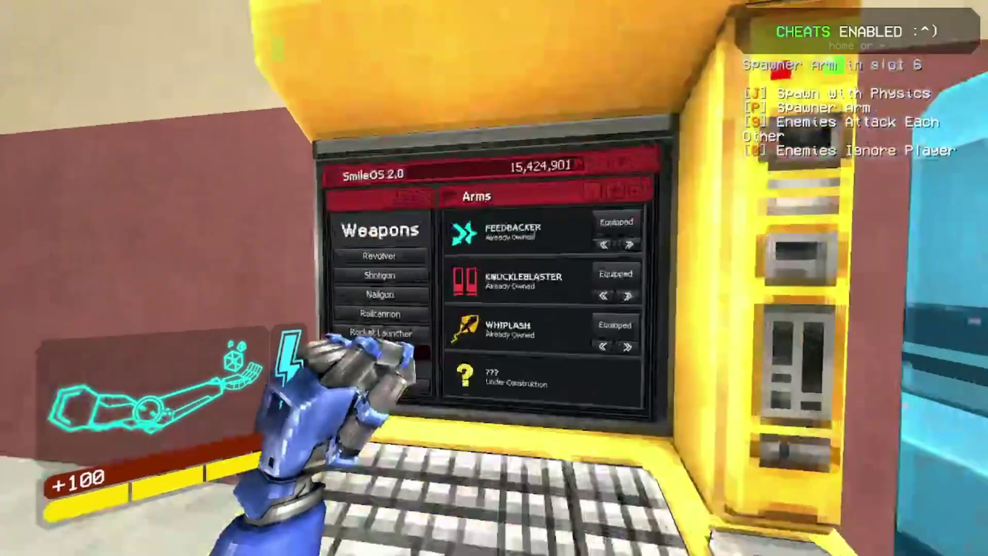
key(Escape)
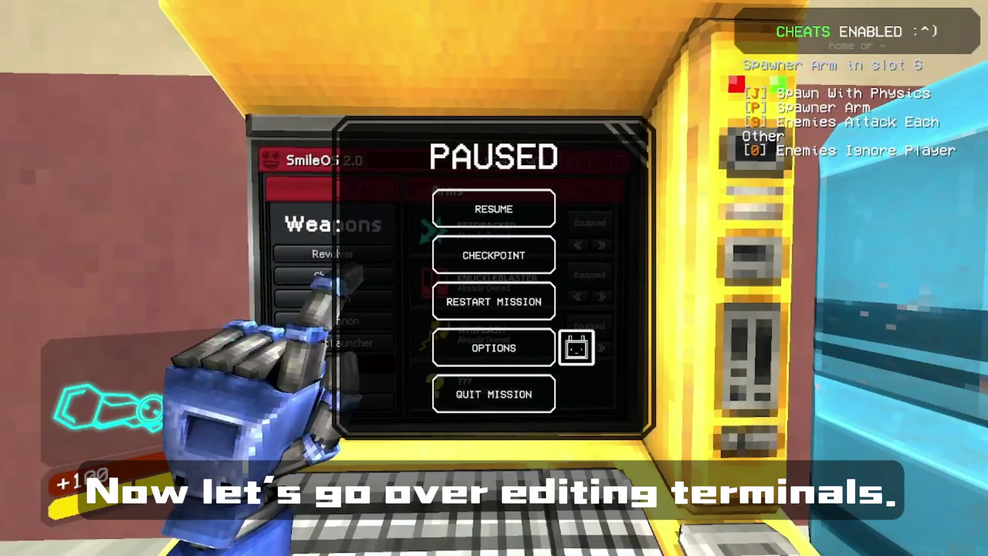
key(F7)
click(819, 94)
click(828, 119)
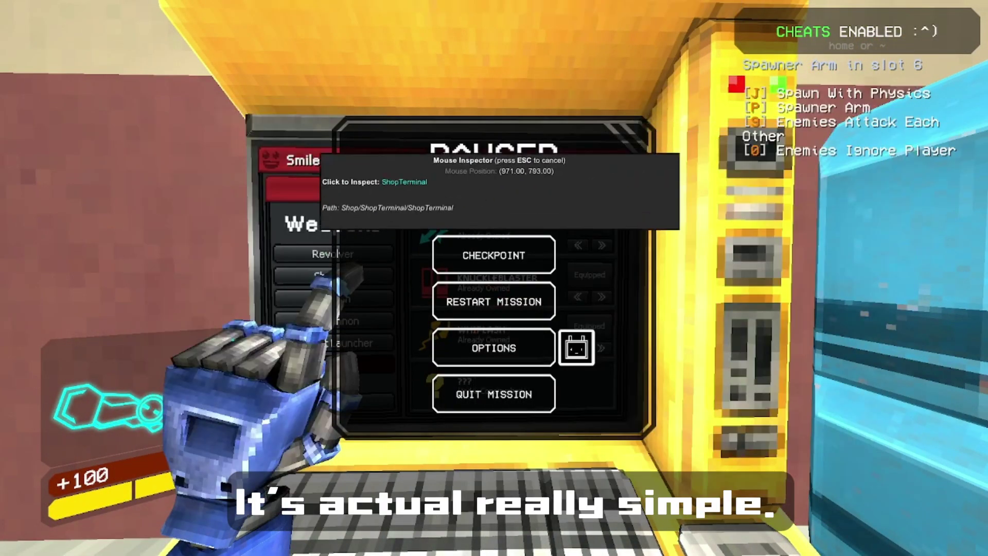
click(338, 165)
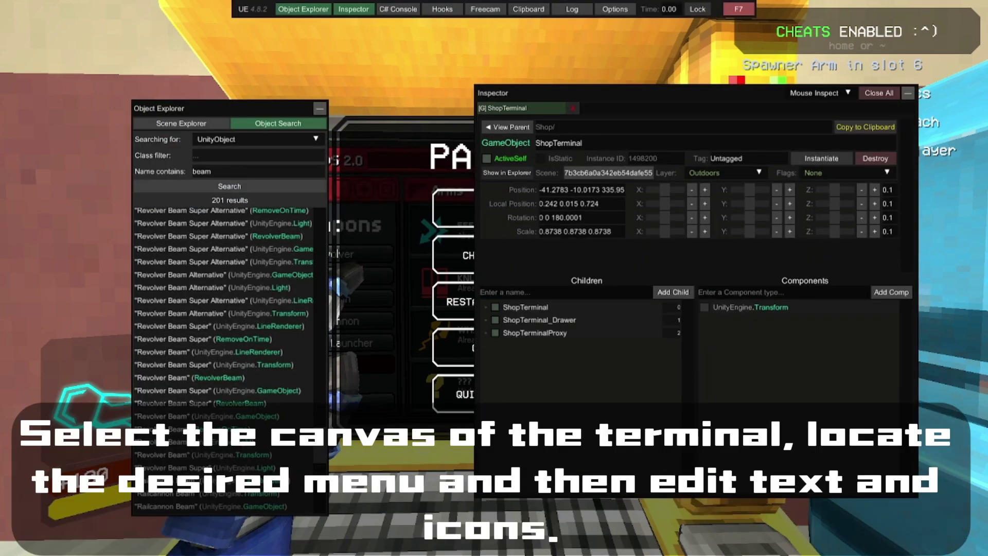
Navigate from the parent Shop object through Canvas, Main Panel, Weapons, Arm Window and Variations to inspect Arm Panel (Gold), repositioning the explorer windows
click(507, 127)
click(515, 333)
click(533, 308)
drag(222, 109, 114, 119)
drag(592, 93, 749, 117)
click(643, 408)
click(683, 460)
click(687, 409)
click(680, 331)
click(653, 382)
click(685, 395)
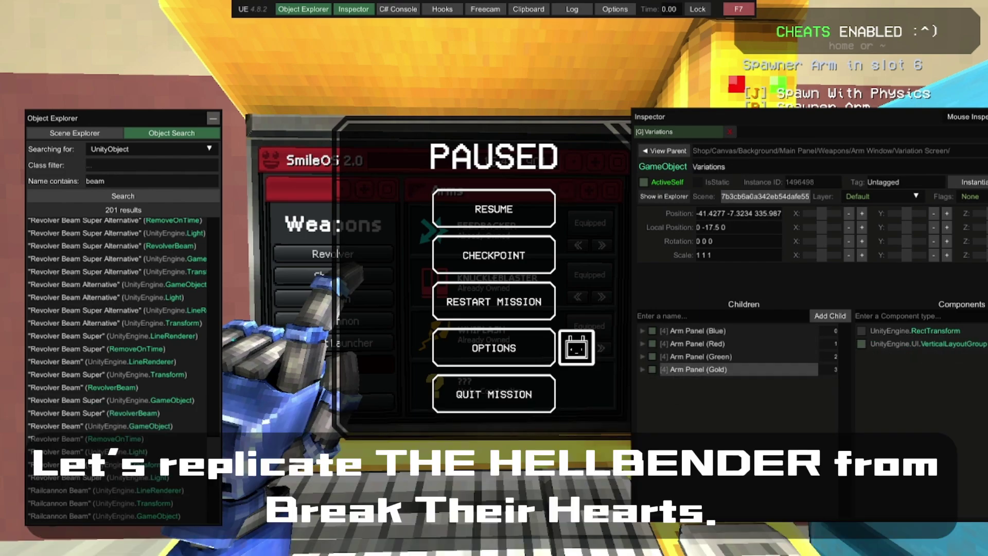
click(685, 370)
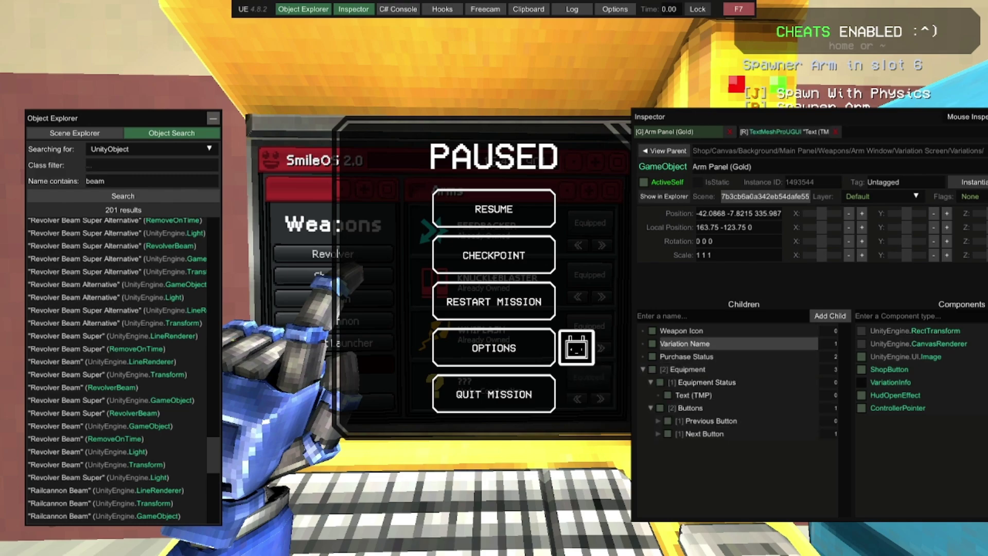
Set the text of the Variation Name's TextMeshProUGUI component in Arm Panel (Gold) to "Hellbender" and apply it
click(685, 344)
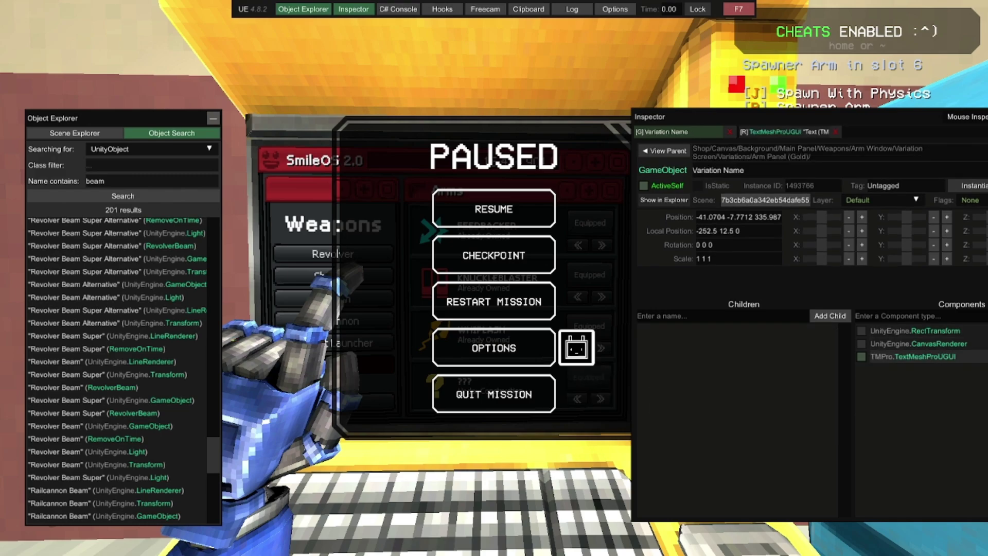
click(914, 357)
scroll(914, 357, down, 2)
scroll(813, 373, down, 10)
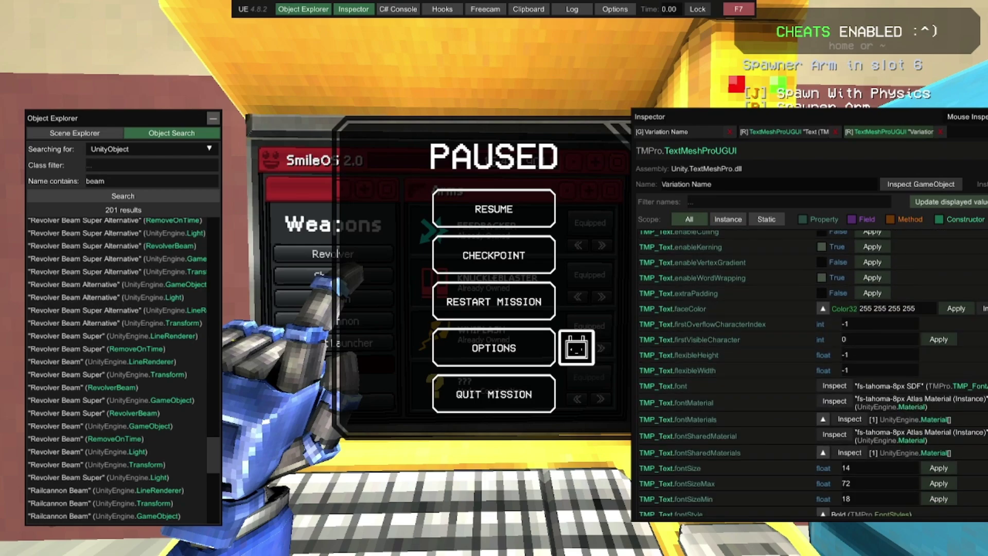
scroll(814, 373, down, 13)
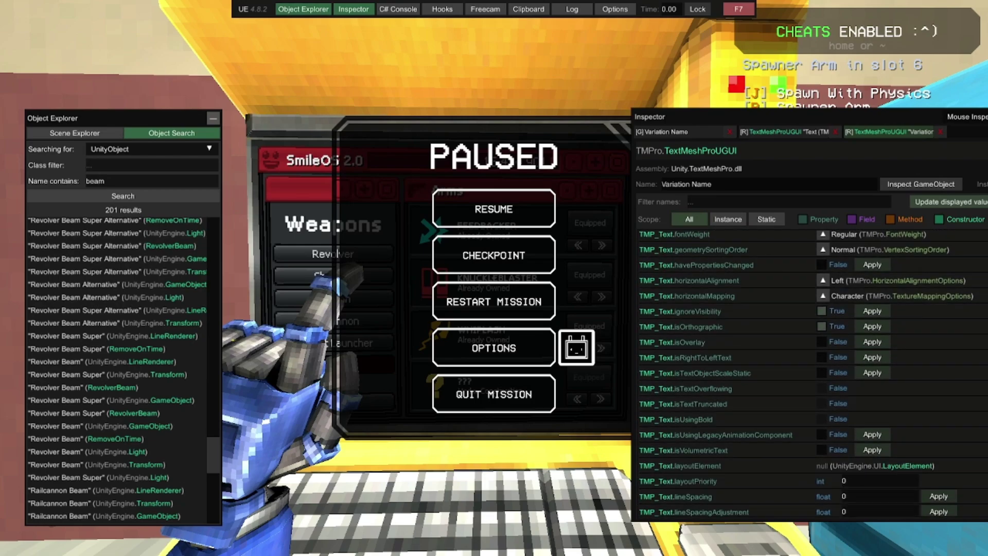
scroll(813, 373, down, 15)
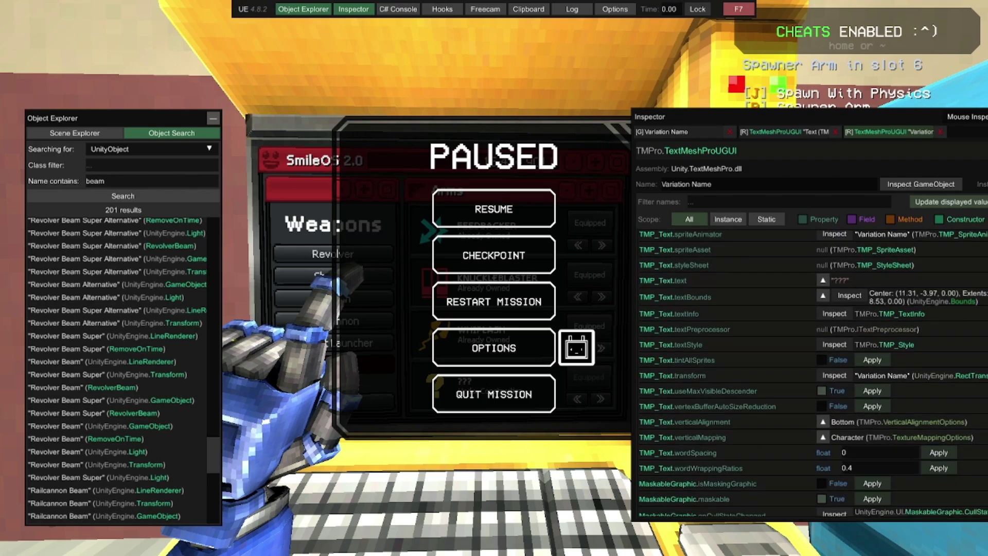
click(823, 280)
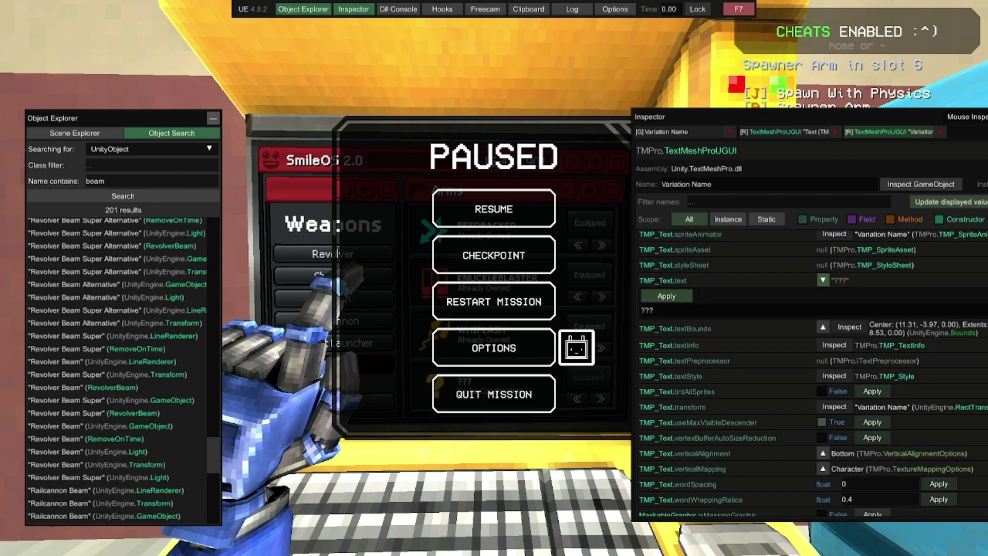
text(Hellbender)
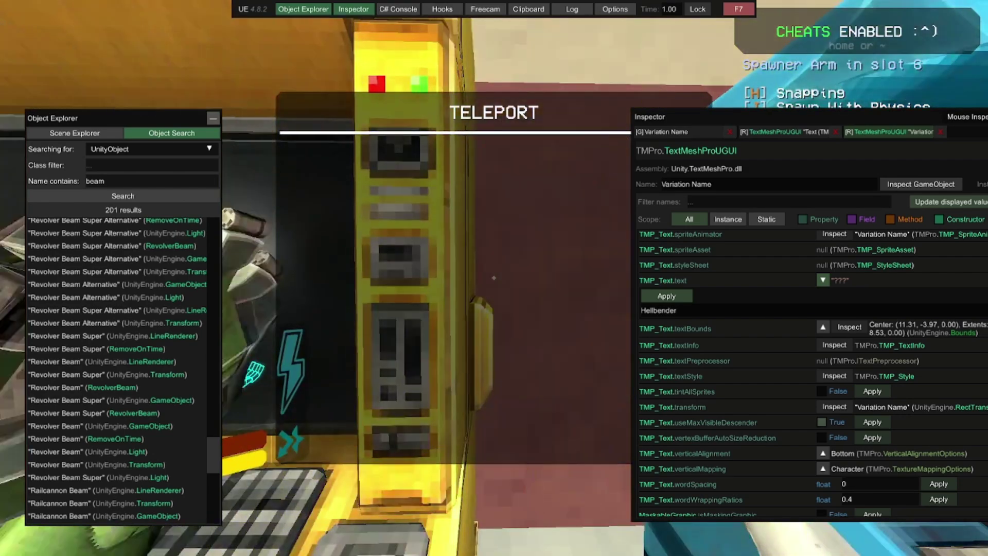
click(666, 296)
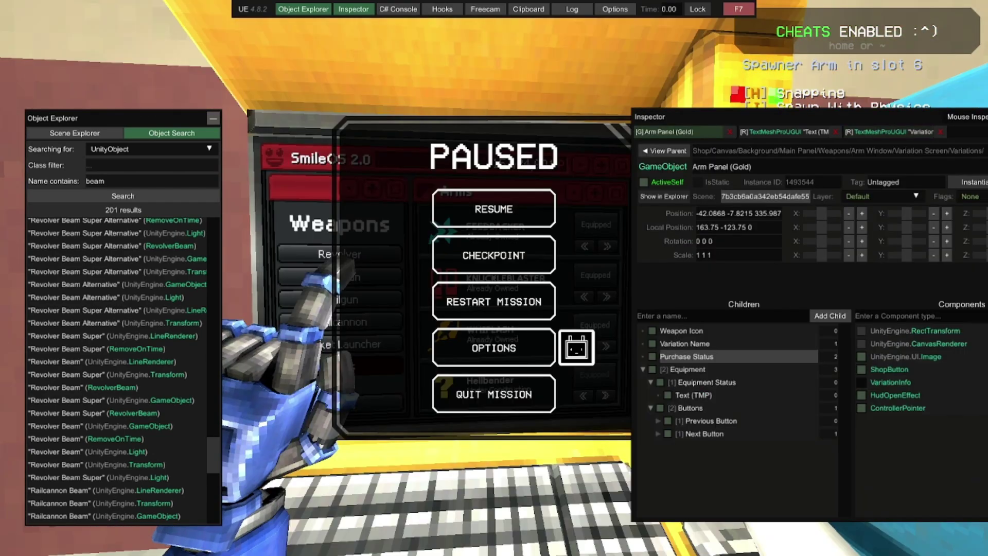
Set the text of the Purchase Status's TextMeshProUGUI component in Arm Panel (Gold) to "Already Owned" and apply it
click(685, 357)
click(926, 357)
scroll(925, 357, down, 15)
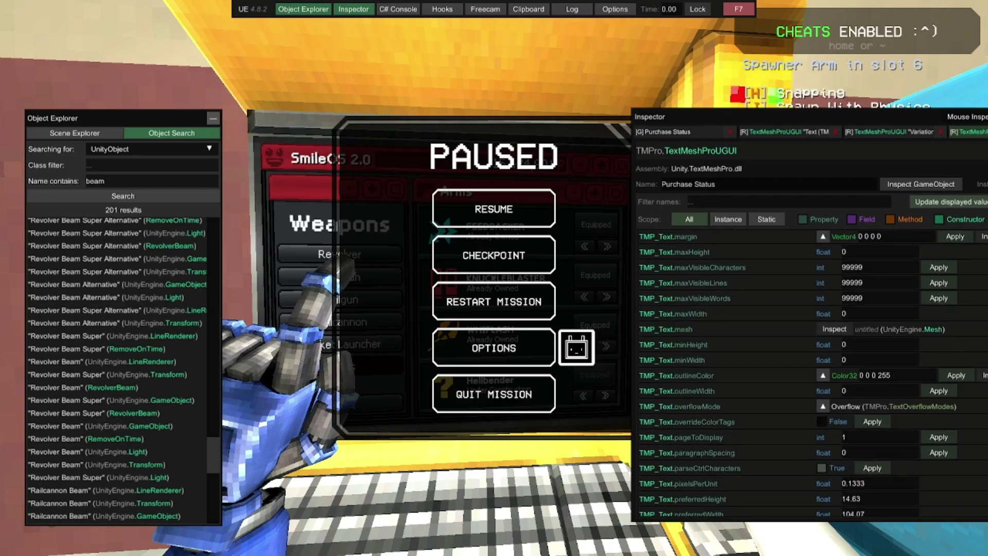
click(823, 499)
scroll(824, 499, down, 2)
click(675, 504)
text(Alread)
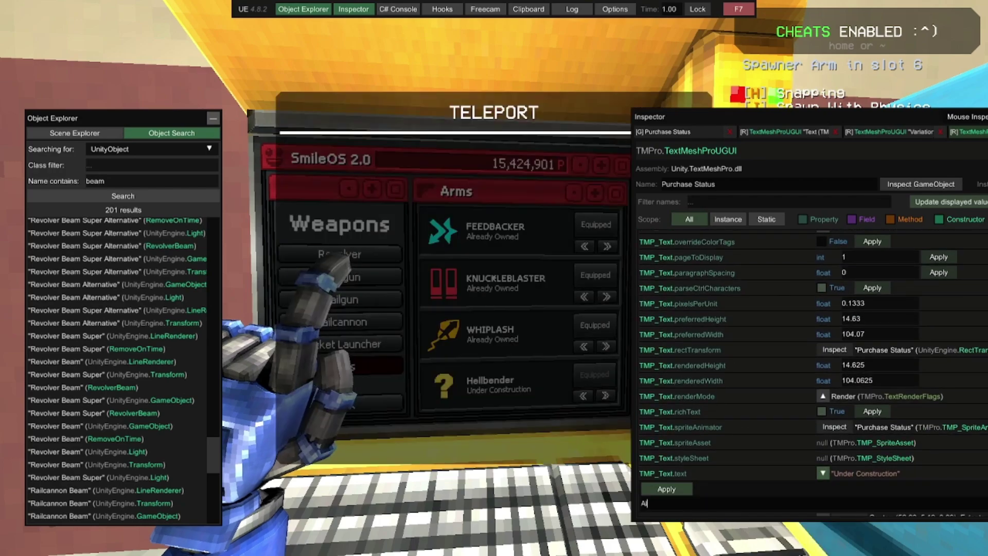
text(y Owned)
click(667, 489)
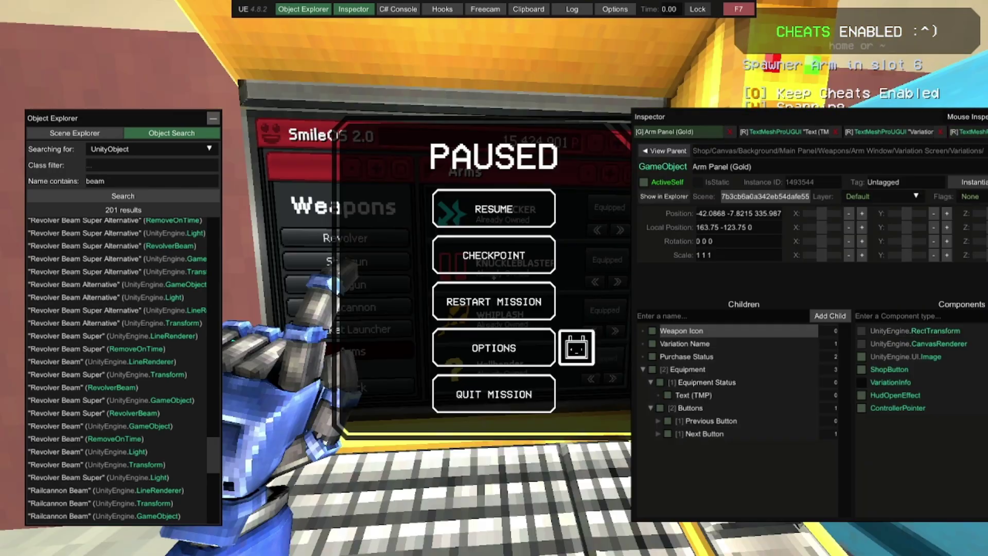
Examine the properties of the Weapon Icon's ColorBlindGet component, shift the Inspector fully into view and return to the Weapon Icon object
click(685, 332)
click(894, 370)
scroll(893, 369, down, 3)
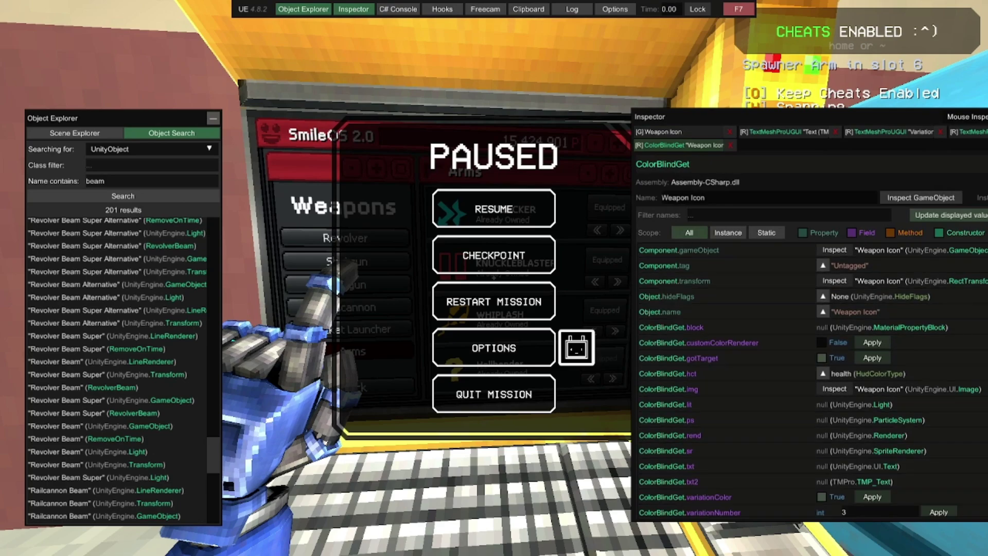
scroll(893, 370, down, 2)
drag(823, 116, 732, 119)
click(903, 134)
click(576, 134)
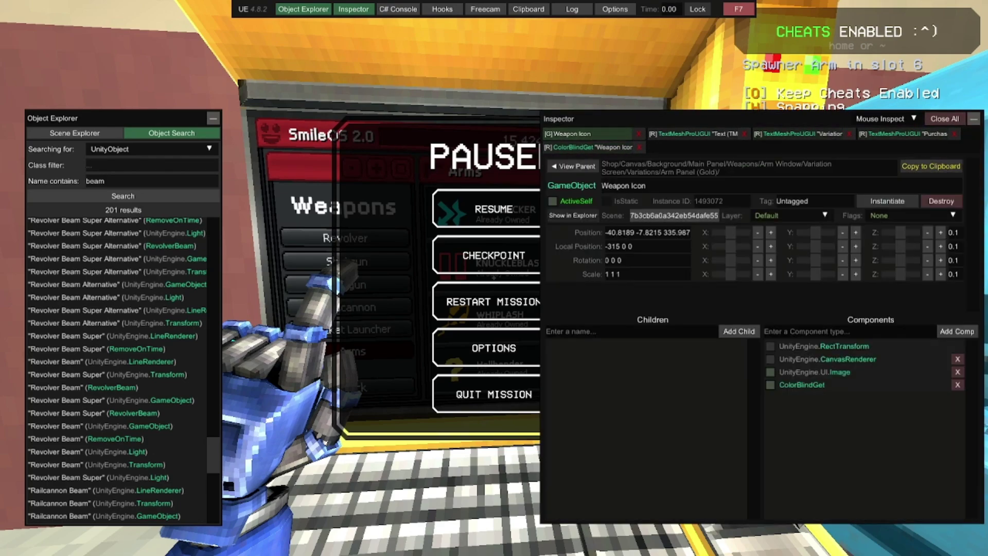
Search all objects for "fist", copy the FistIcon sprite and use it to replace the sprite in the Weapon Icon's Image component
click(815, 372)
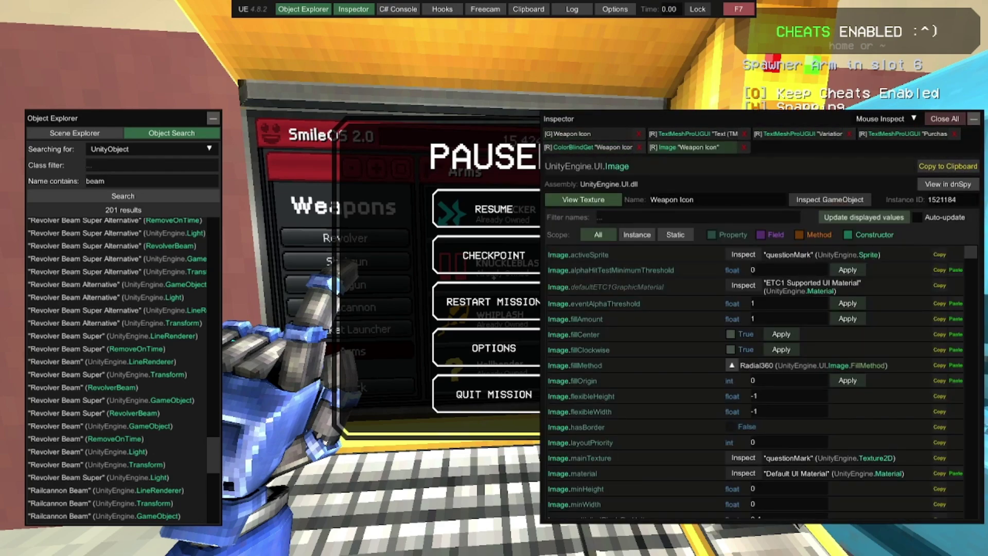
scroll(762, 382, down, 1)
scroll(762, 382, down, 3)
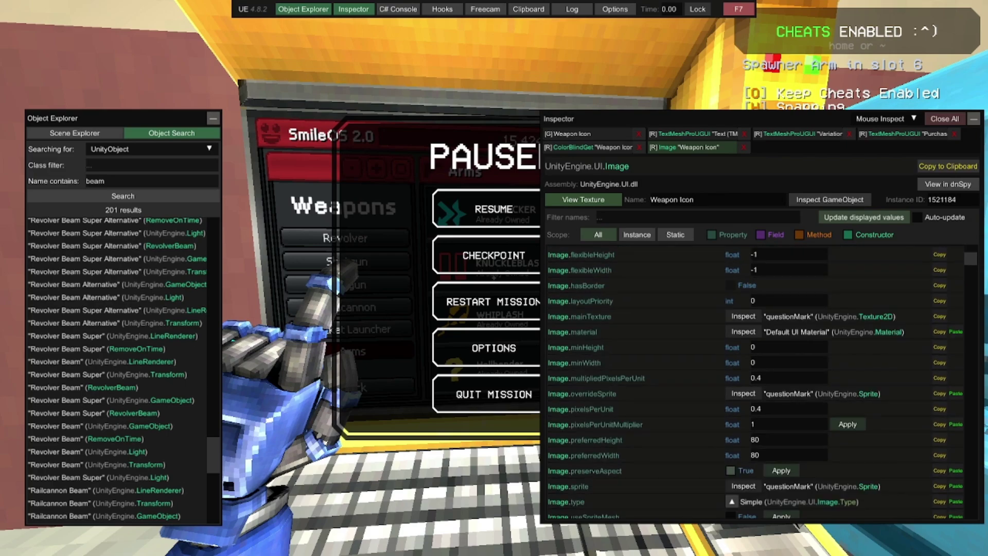
scroll(762, 382, down, 3)
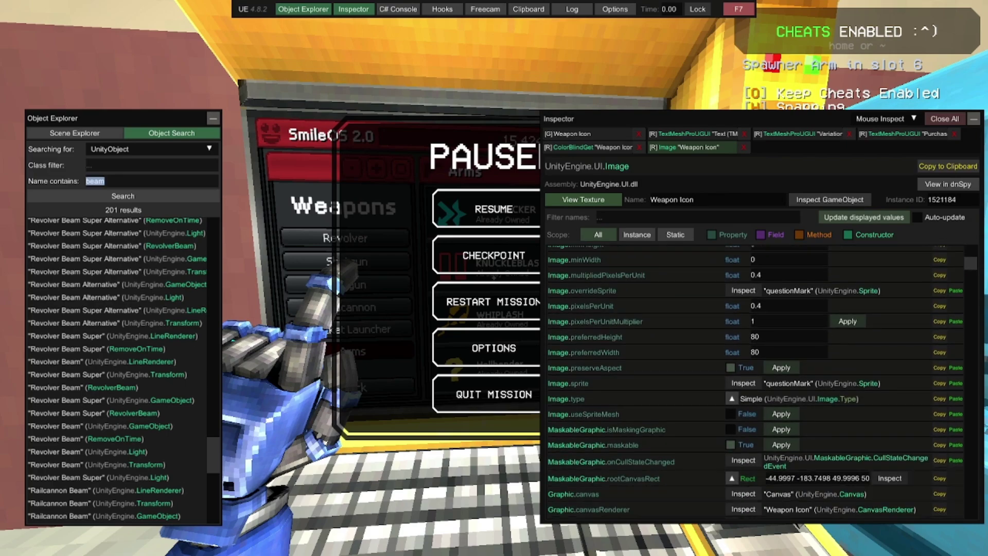
click(123, 196)
click(77, 263)
click(948, 166)
click(690, 147)
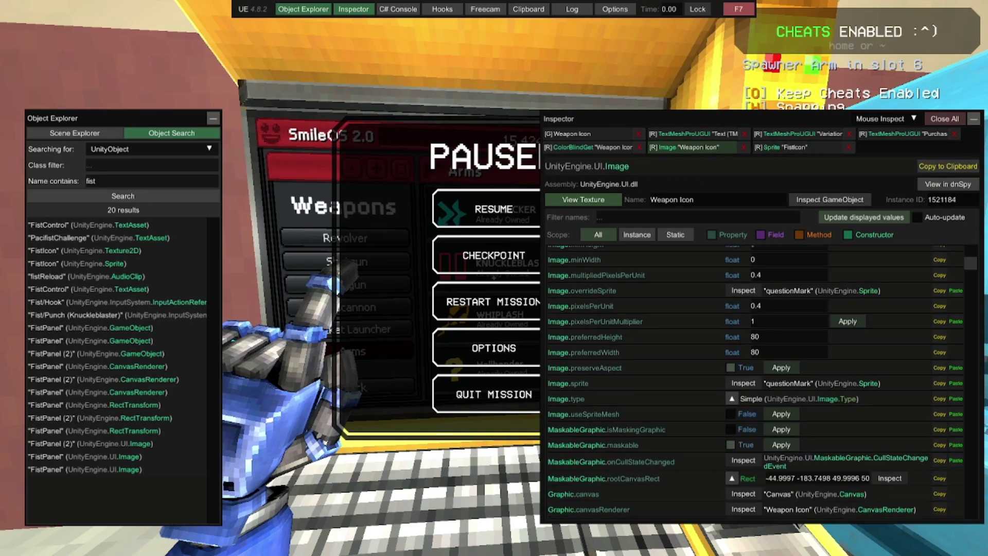
scroll(763, 382, down, 1)
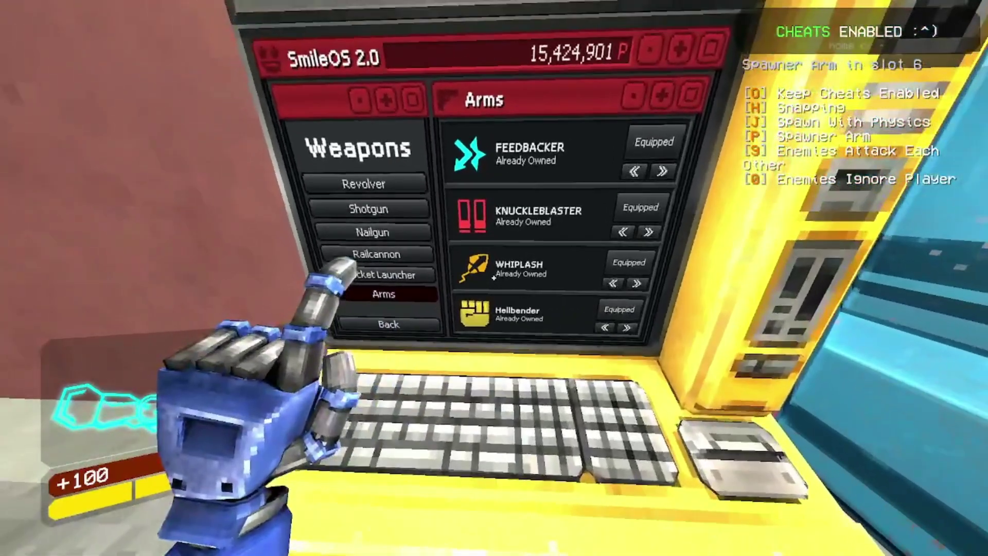
Step back from the store terminal, approach it again and move the Inspector window away from the gold arm's info page
key(s)
key(w)
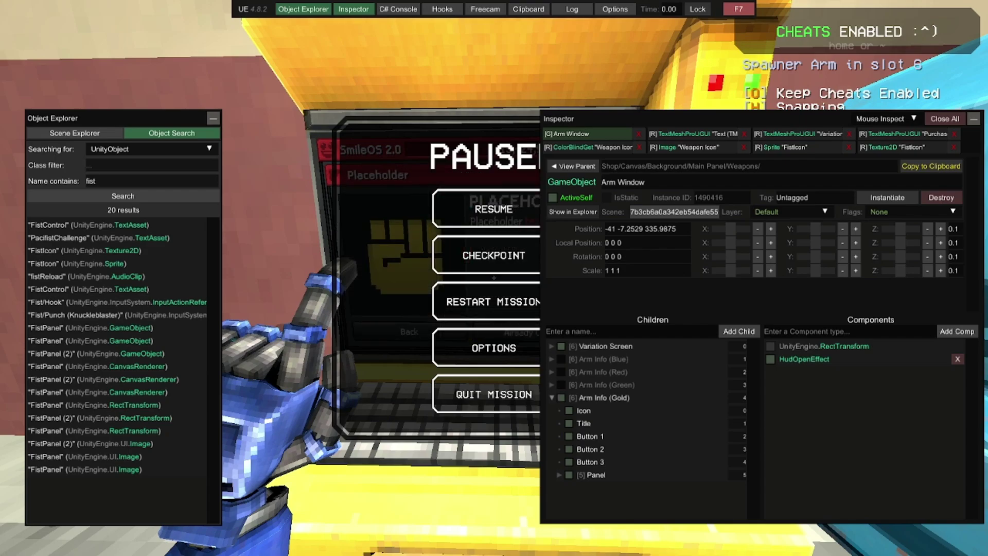
drag(695, 119, 867, 153)
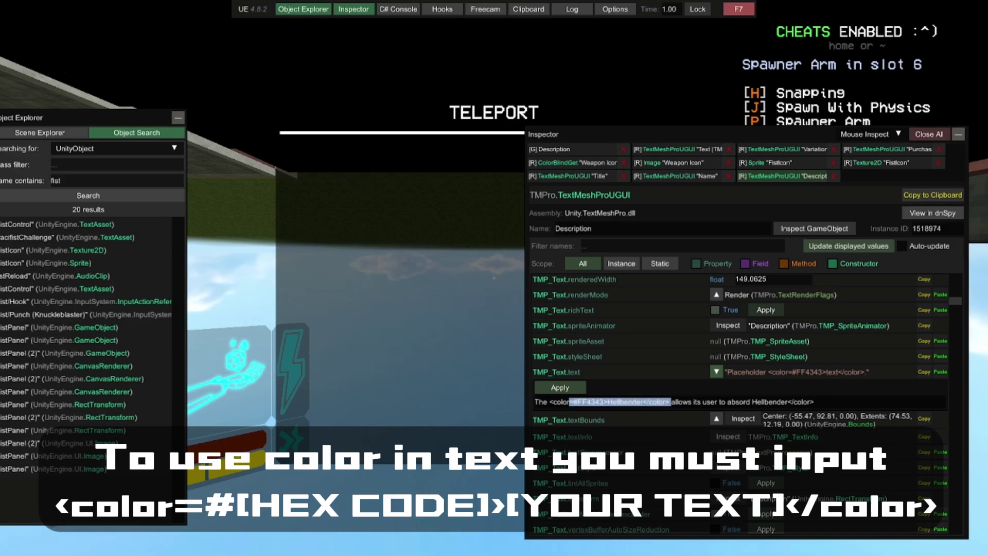
Extend the Description text of the Hellbender page, reusing the copied <color=#FF4343> tags to colour "Hell Energy Projectiles"
key(shift+Left)
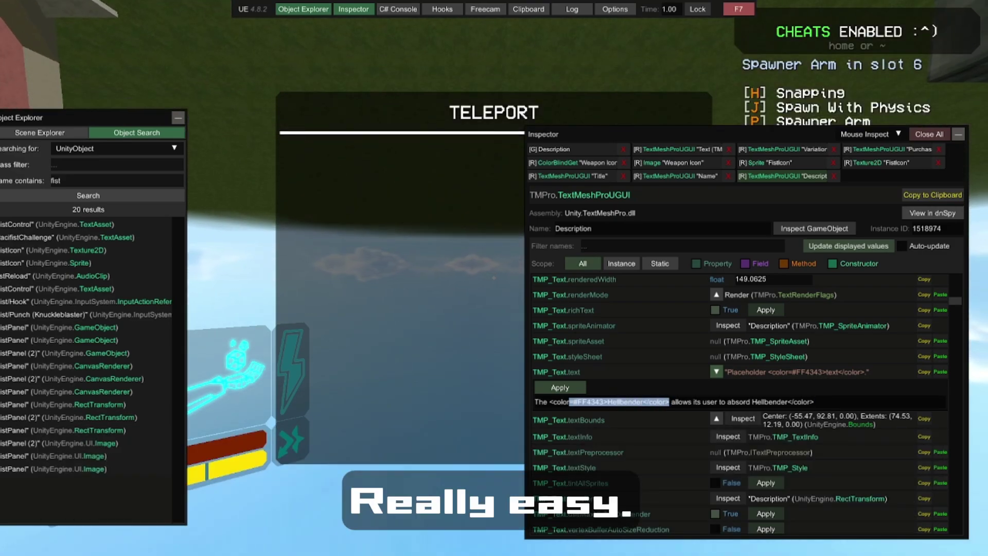
key(ctrl+shift+Right)
key(shift+Left)
key(ctrl+c)
key(End)
key(ctrl+shift+Left)
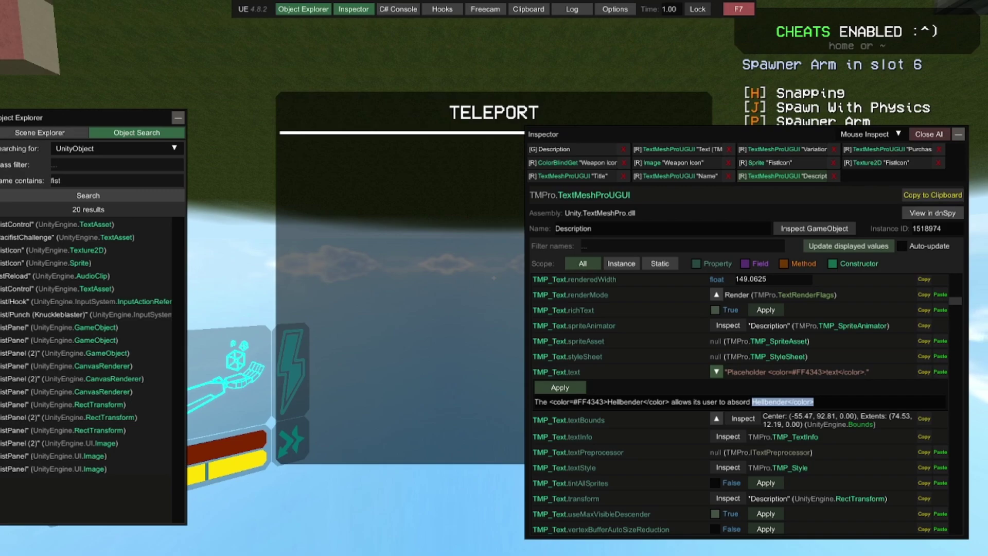
key(ctrl+v)
text(v)
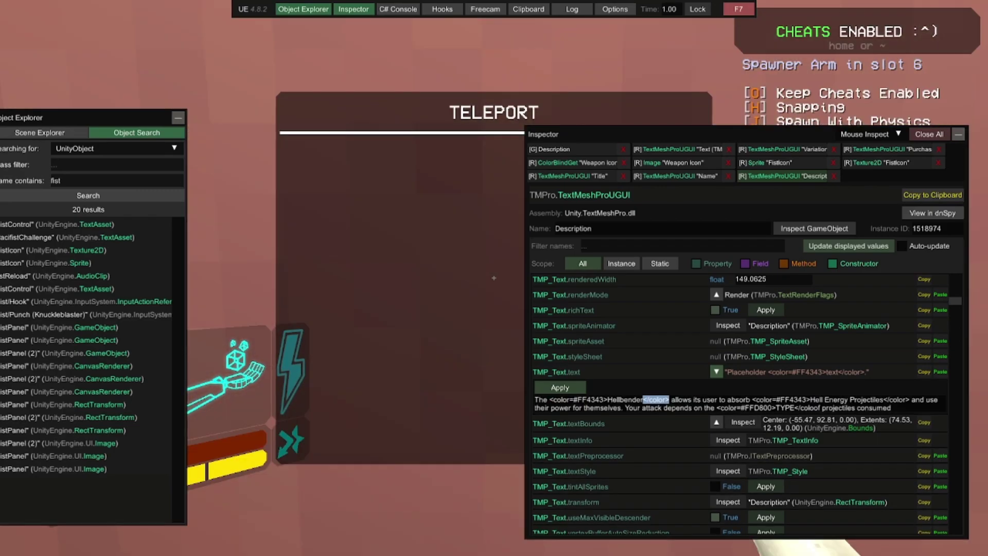